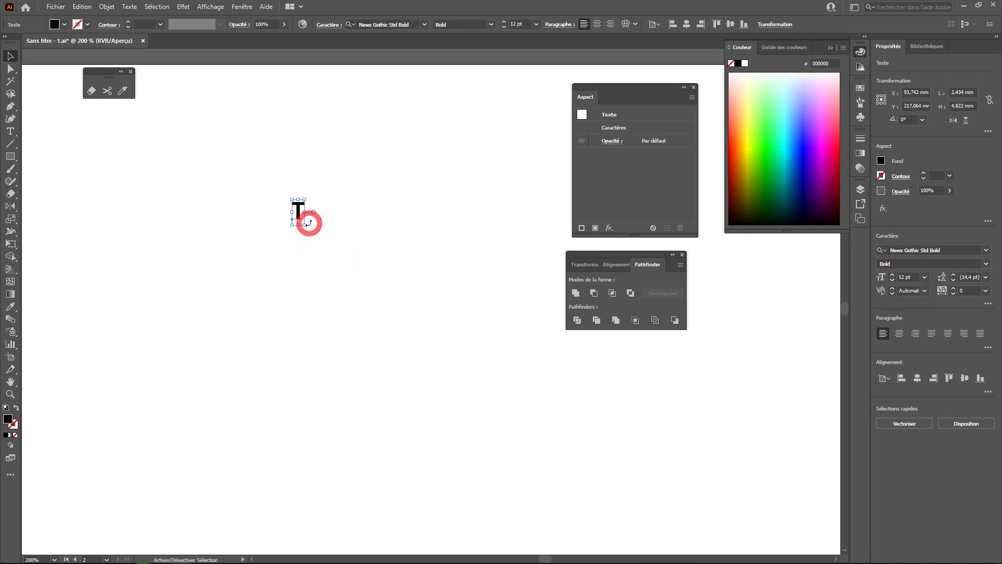
- Enlarge the letter T to a font size of about 147 pt
left_click_drag(305, 225, 538, 509)
key("space")
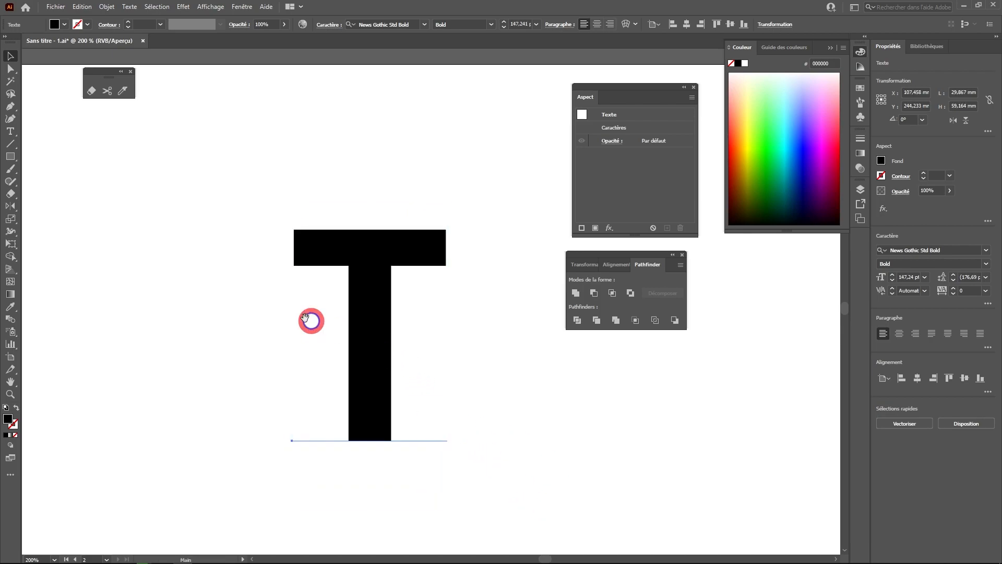
left_click_drag(307, 318, 295, 314)
key("space")
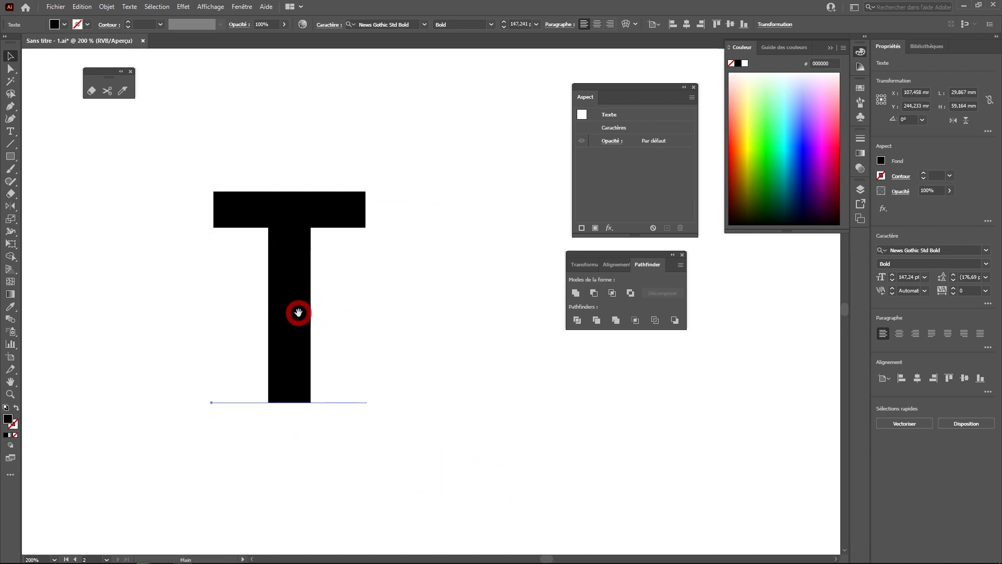
left_click(353, 303, "ctrl+alt")
left_click(352, 302, "ctrl+alt")
left_click_drag(417, 294, 292, 295)
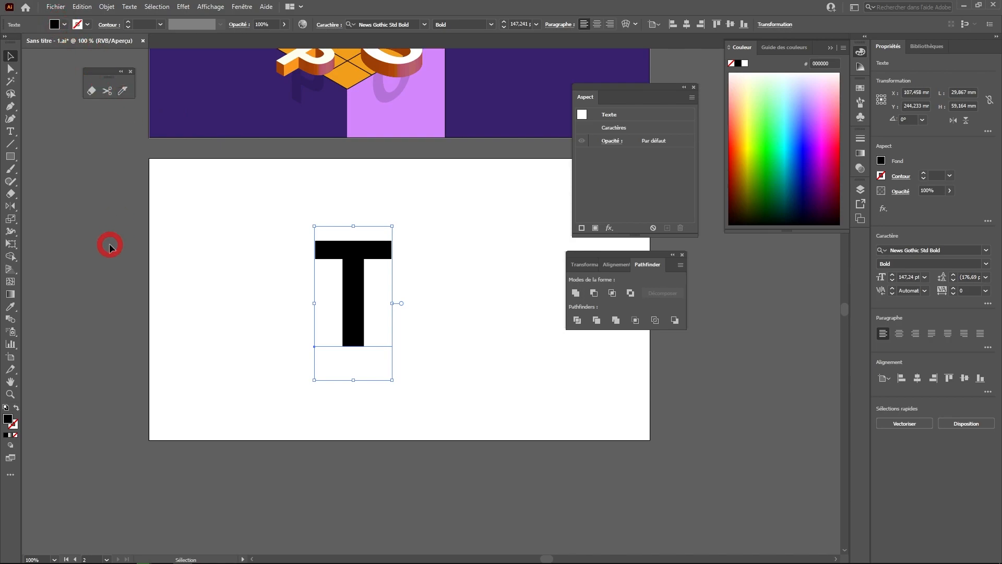
- Fill the letter T with the orange colour D38C37
double_click(8, 419)
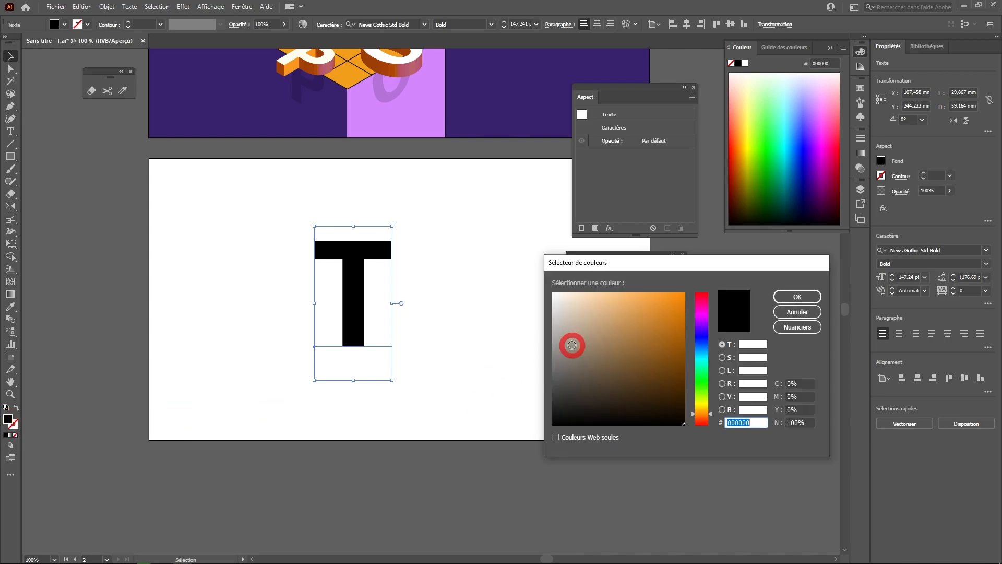
mouse_move(663, 337)
left_mouse_down()
mouse_move(660, 314)
mouse_move(650, 315)
left_mouse_up()
left_click(807, 313)
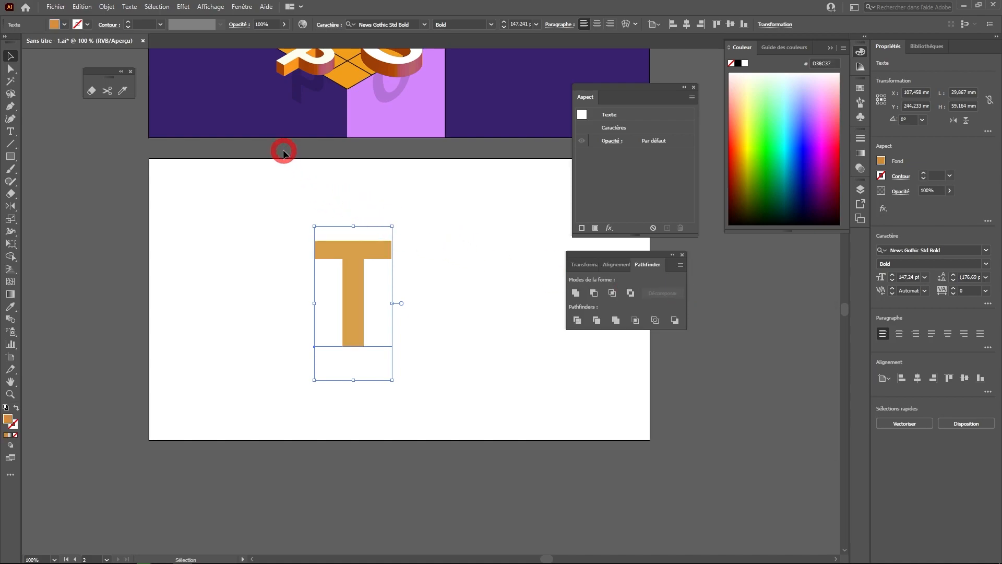
- Apply the 3D extrusion and bevel effect to the T and rotate it to about -21°, -44° and 18°
left_click(184, 8)
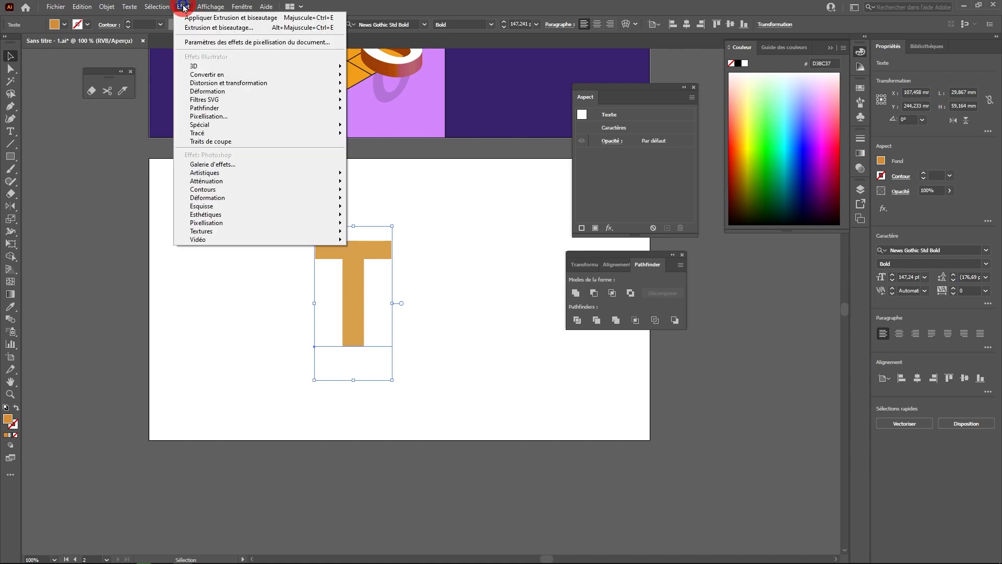
mouse_move(202, 71)
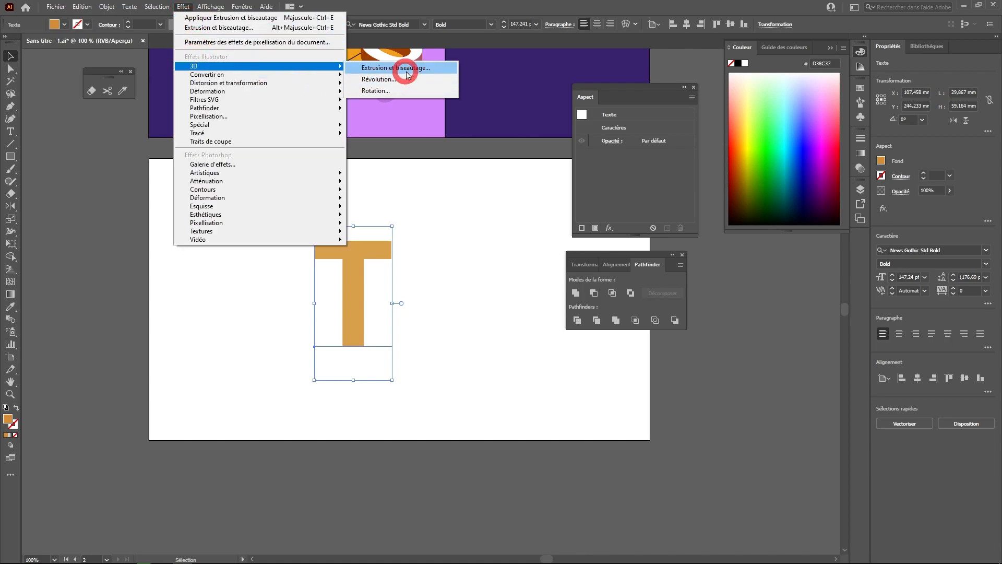
left_click(445, 72)
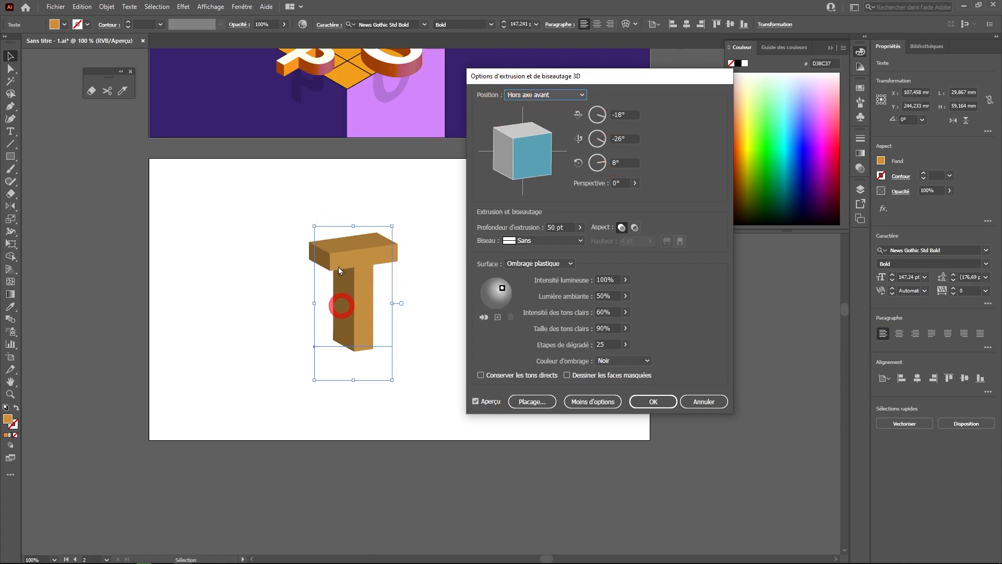
left_click(569, 98)
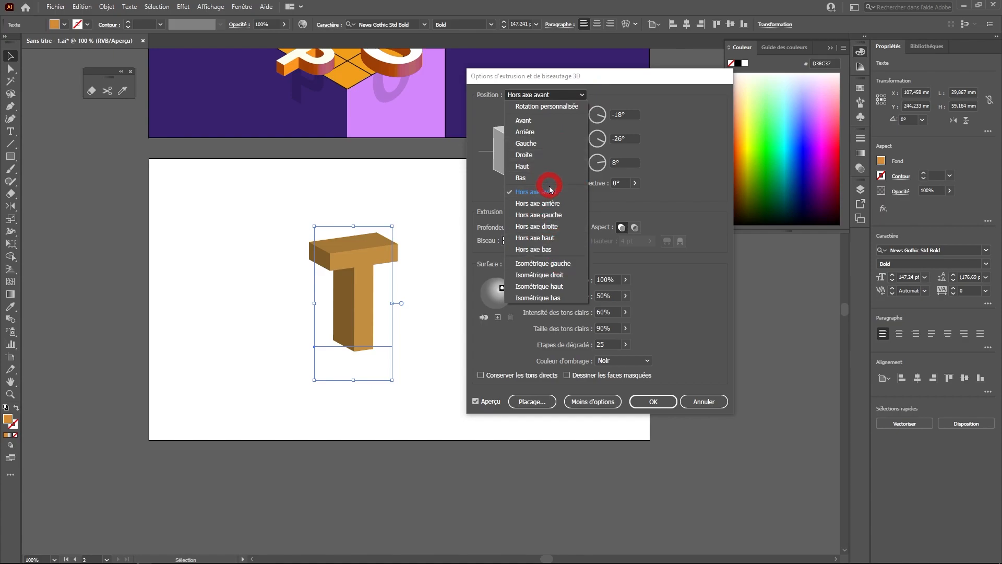
left_click(598, 112)
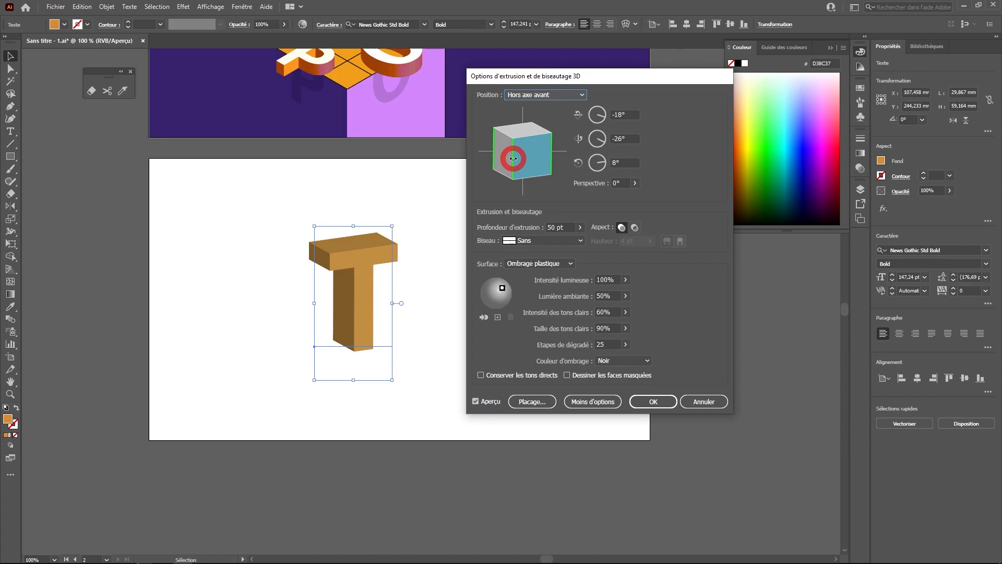
mouse_move(514, 159)
left_mouse_down()
mouse_move(539, 125)
mouse_move(551, 127)
mouse_move(537, 121)
mouse_move(515, 156)
mouse_move(550, 152)
left_mouse_up()
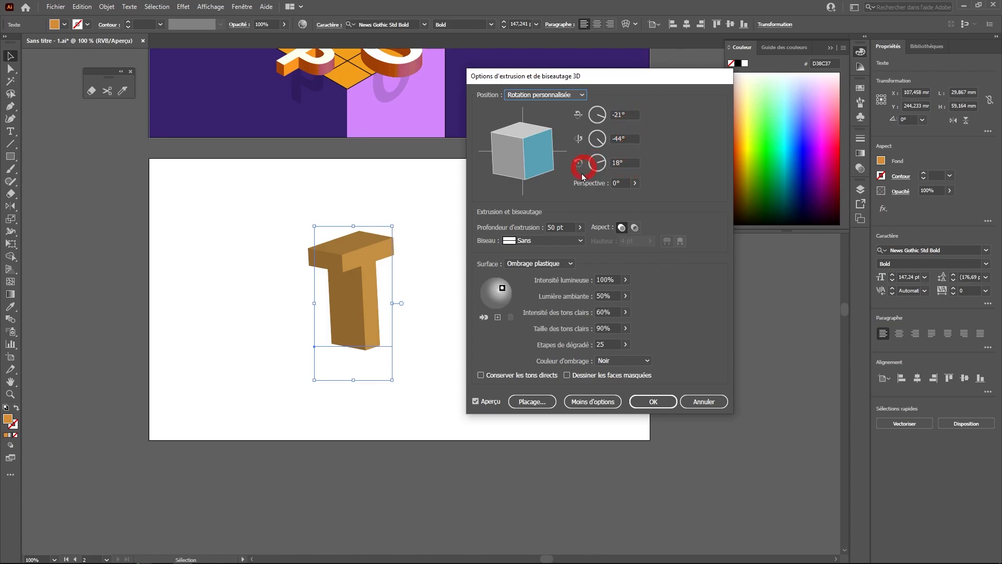
left_click(635, 182)
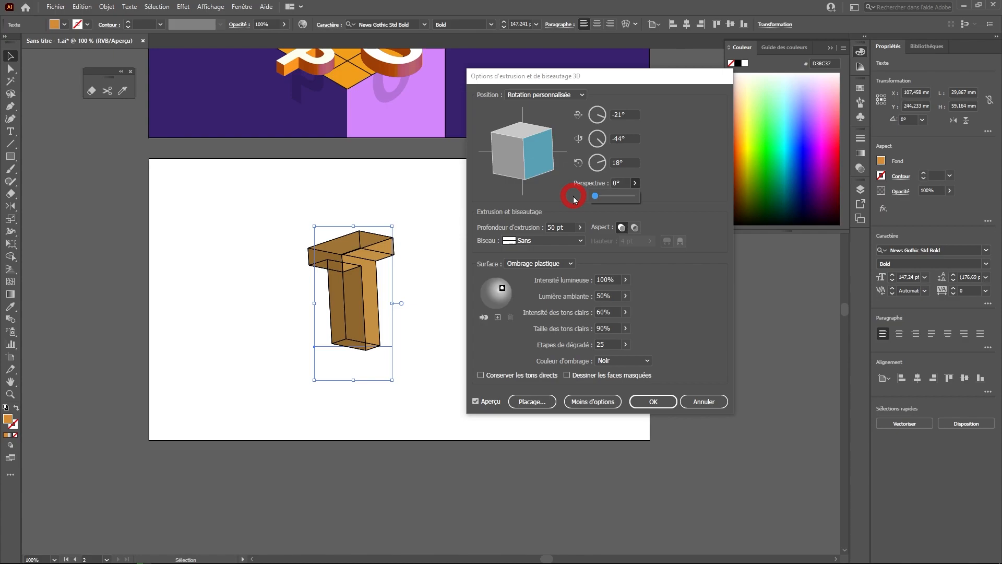
left_click(586, 402)
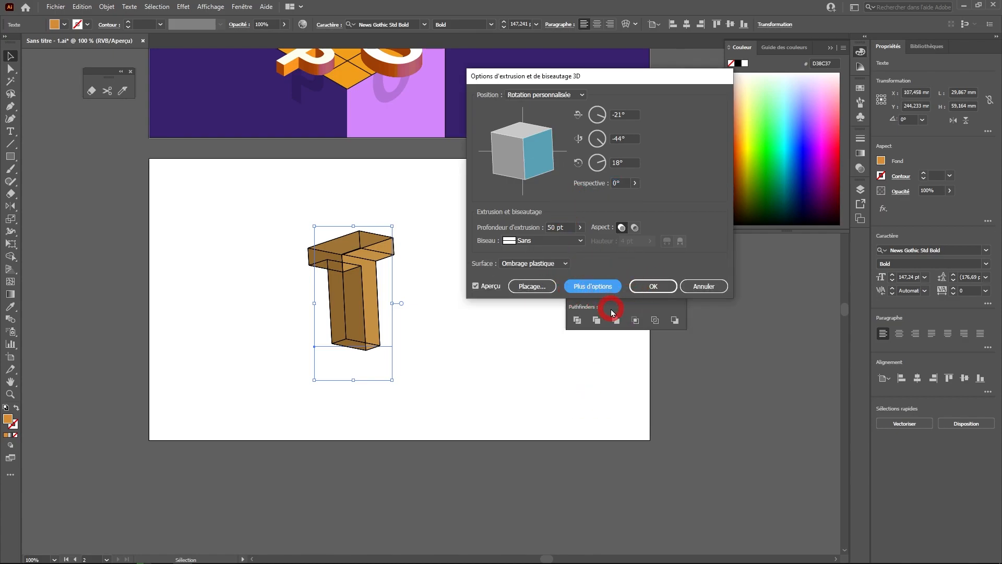
left_click(590, 286)
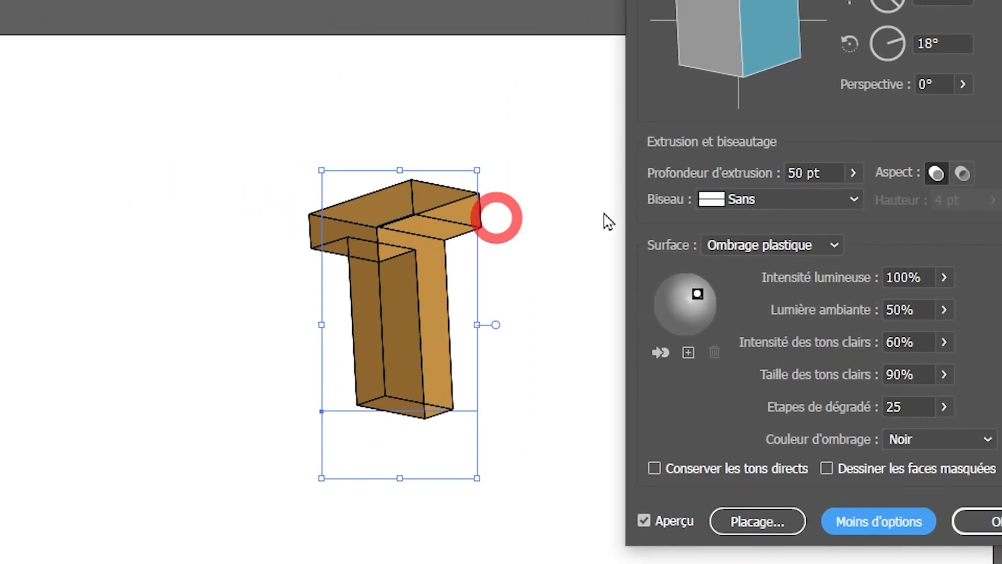
- Set the T's extrusion depth to about 249 pt
left_click(854, 173)
left_click_drag(777, 199, 783, 201)
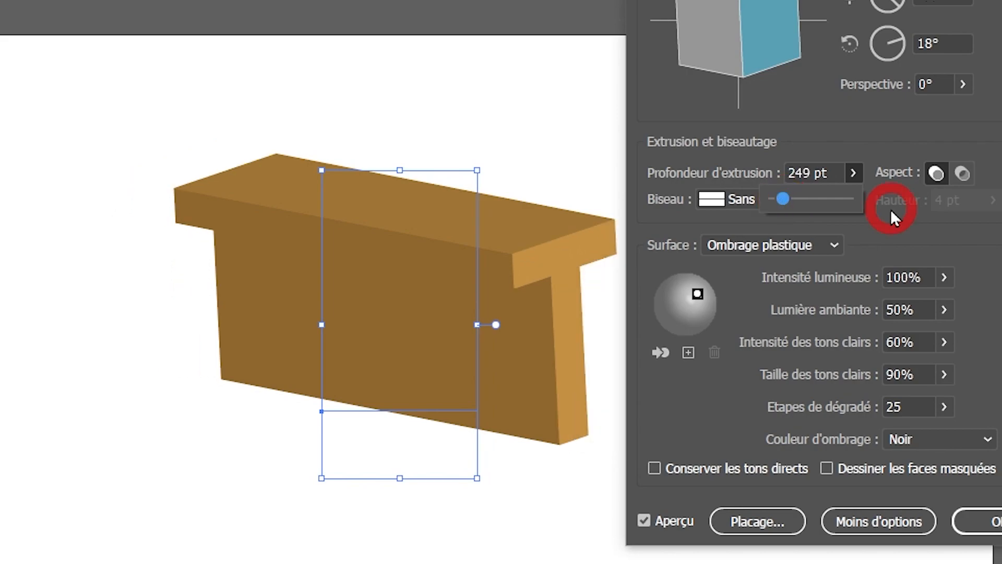
left_click(389, 266)
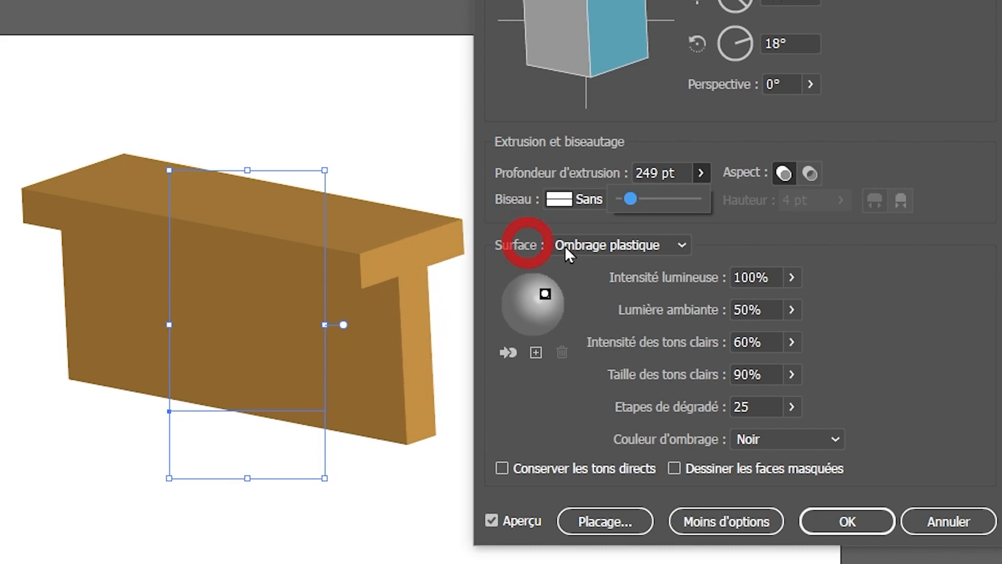
- Compare the hollow and solid cap options on the extruded T at different rotations, finishing with the solid cap
left_click(810, 174)
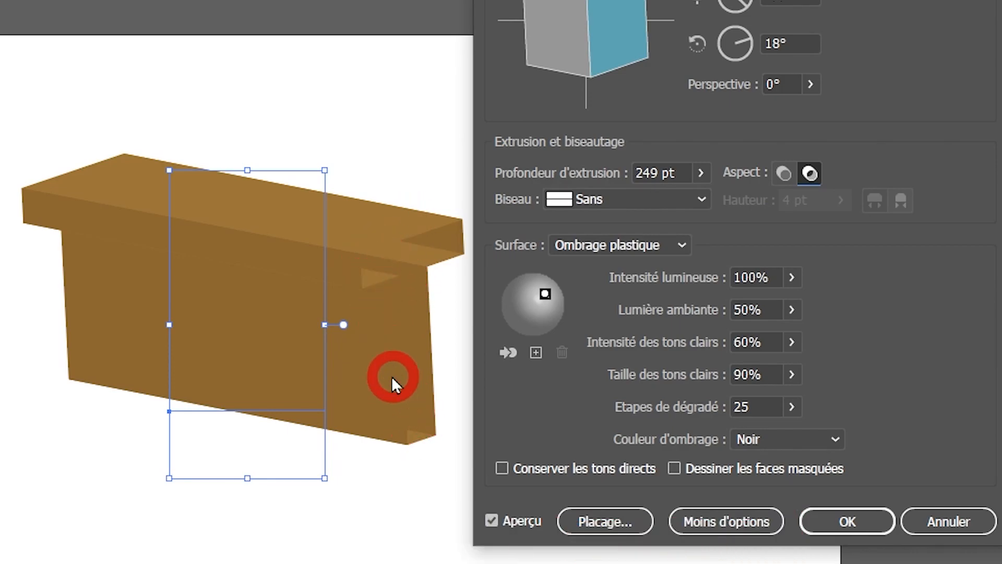
left_click_drag(604, 40, 570, 33)
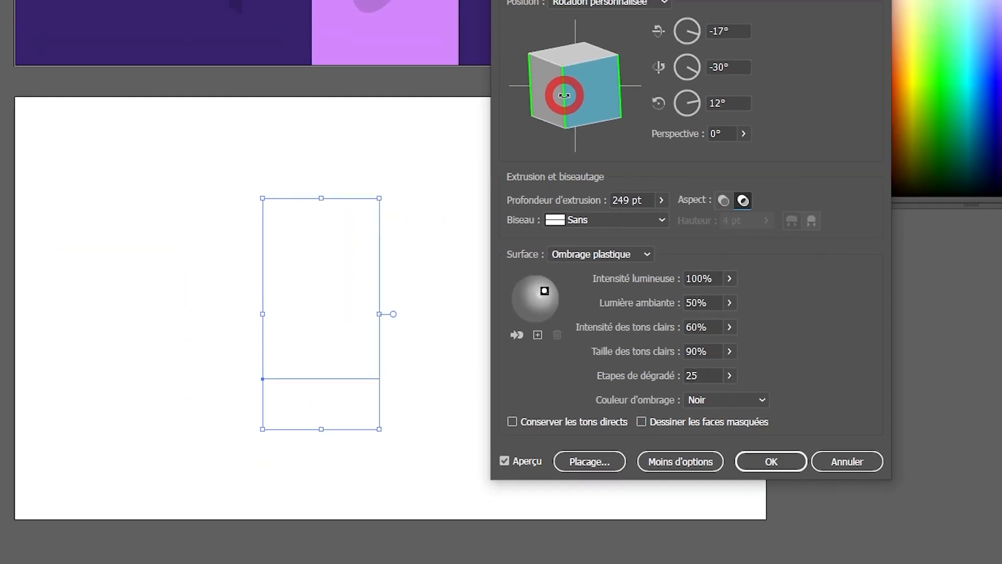
left_click_drag(564, 97, 601, 84)
left_click(331, 309)
left_click(723, 202)
left_click(742, 201)
left_click(375, 179)
left_click(405, 364)
left_click(723, 202)
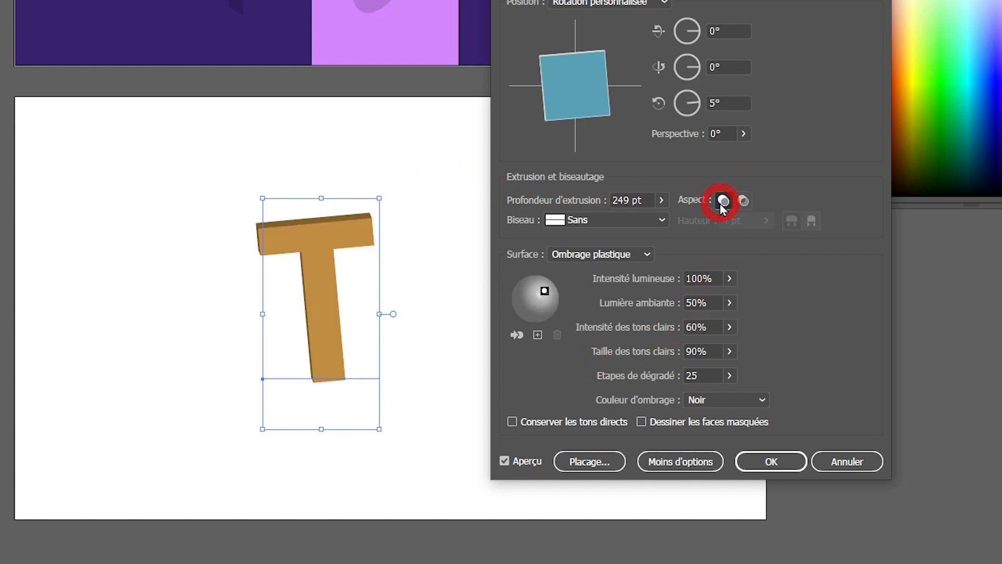
- Give the extruded T a Classic bevel and rotate it freely to about -9°, -34° and 10°
left_click_drag(577, 79, 548, 94)
left_click(610, 239)
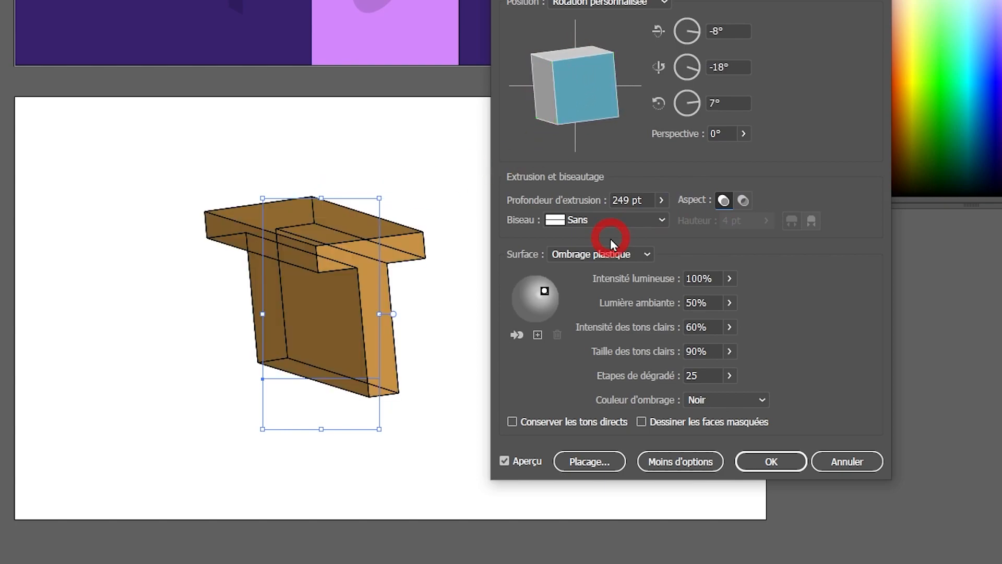
left_click(633, 173)
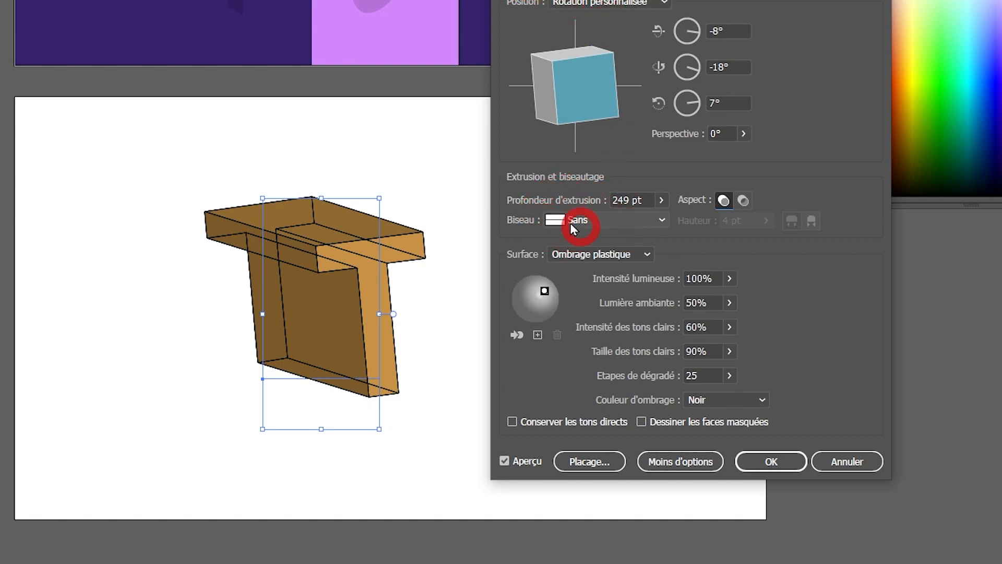
left_click(662, 223)
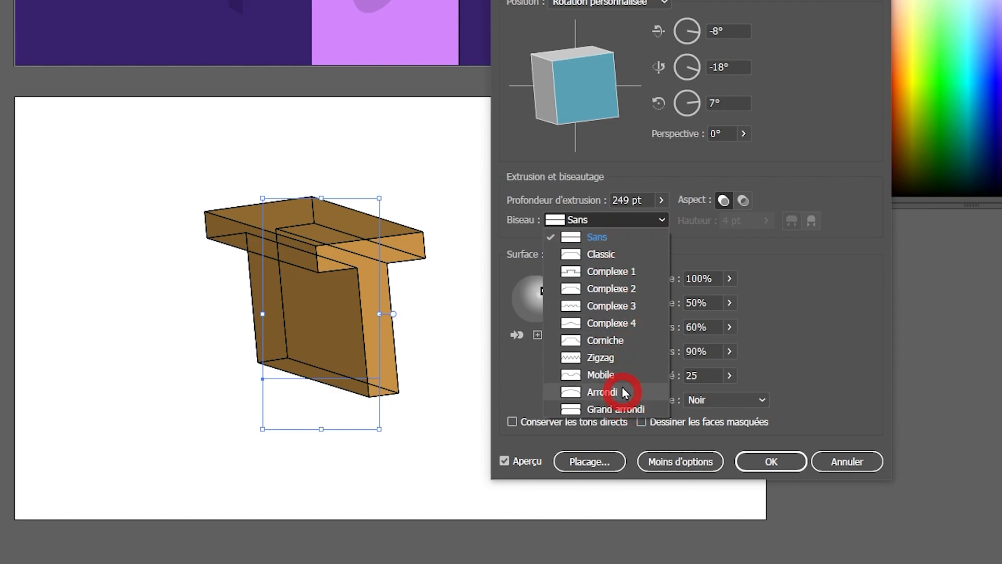
left_click(618, 256)
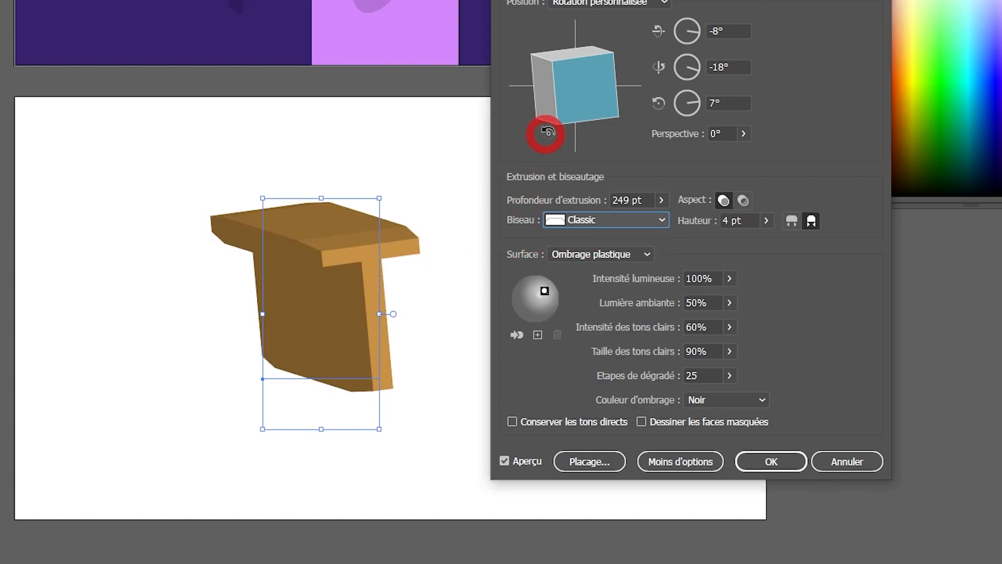
left_click_drag(560, 108, 568, 98)
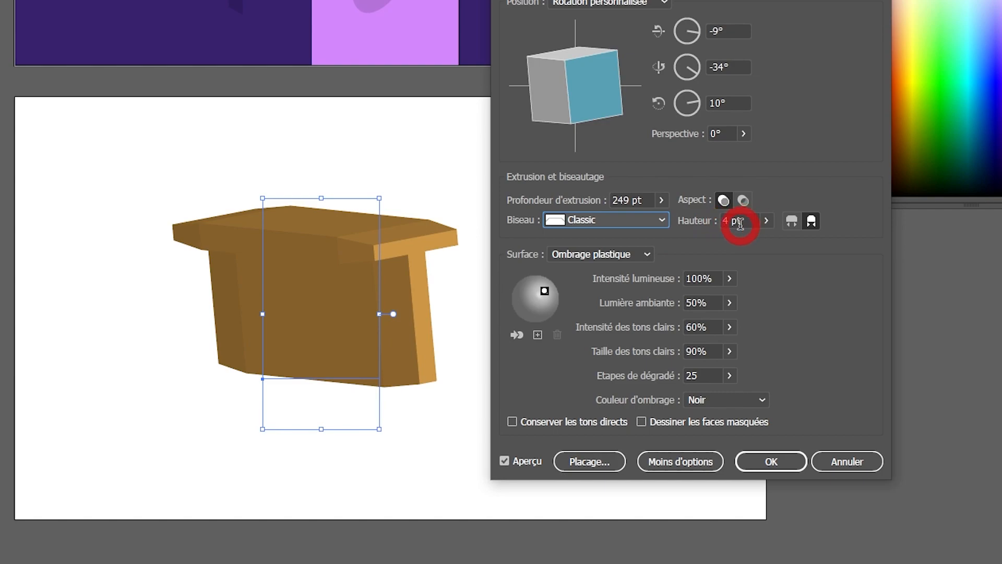
- Compare the outward and inward bevel extents, and try the Complexe 1 and Complexe 2 bevel shapes on the T
left_click(792, 221)
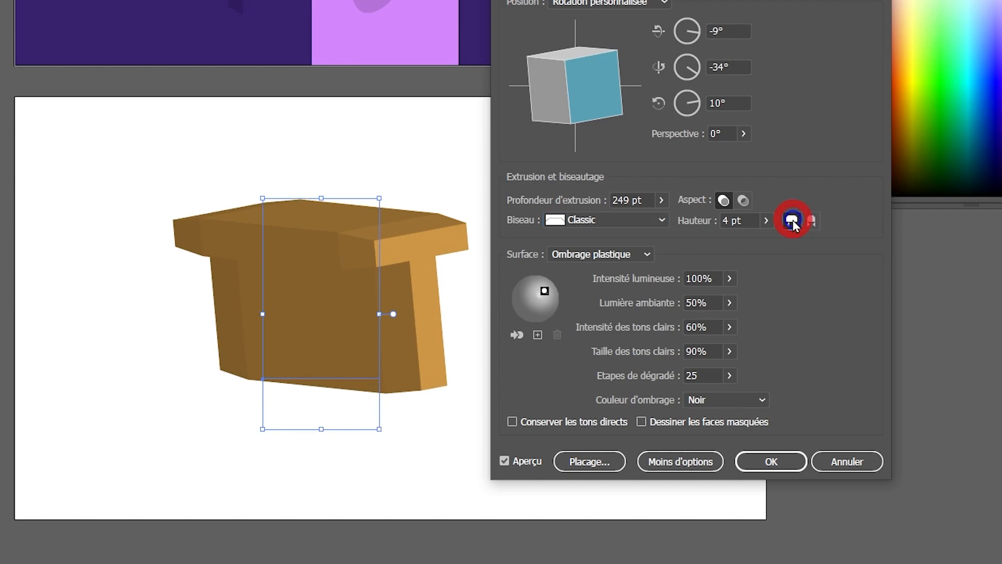
left_click(811, 224)
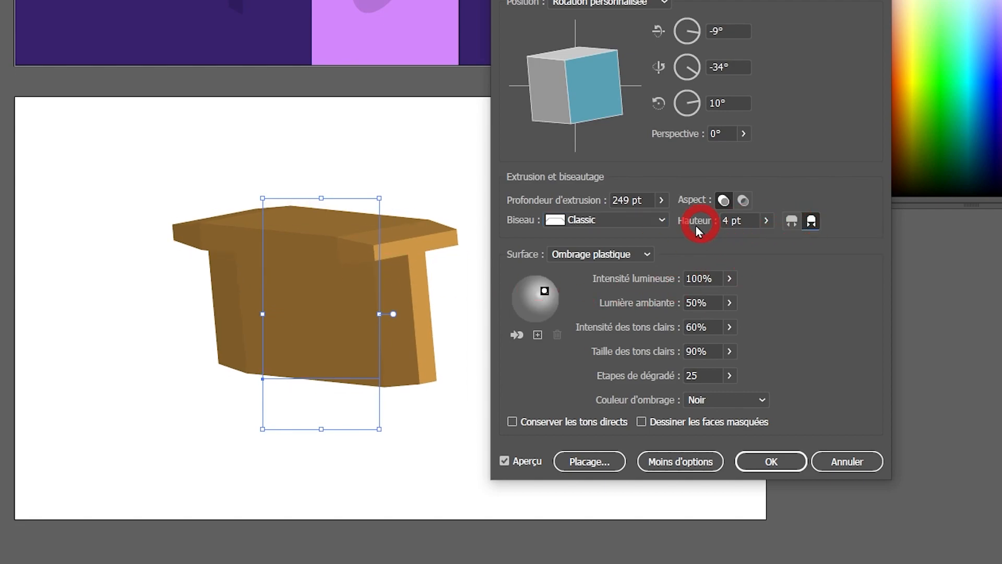
left_click(662, 221)
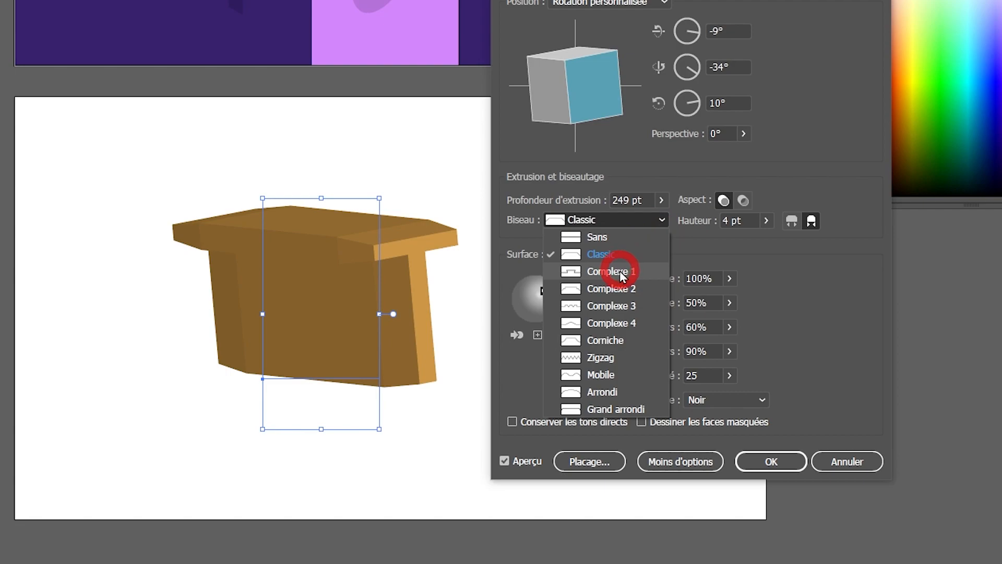
left_click(619, 271)
left_click(664, 221)
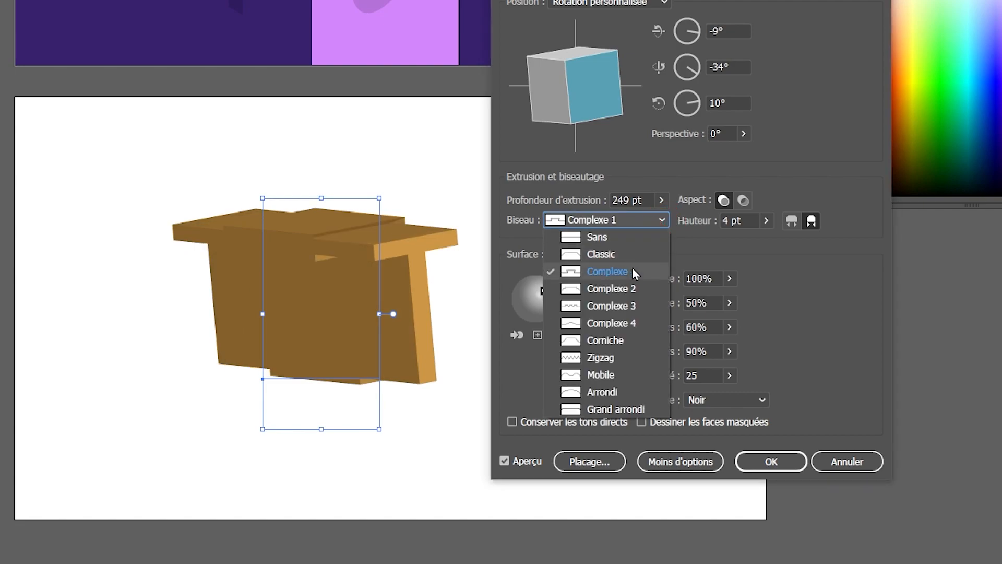
left_click(619, 287)
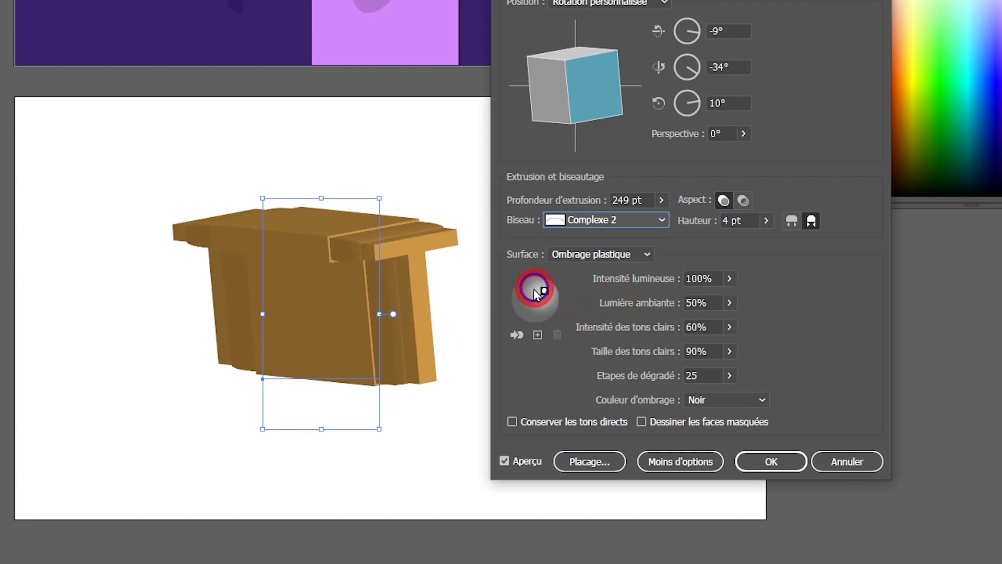
- Move the light source to the upper left of the shading sphere to brighten the T's long side
left_click_drag(545, 291, 524, 290)
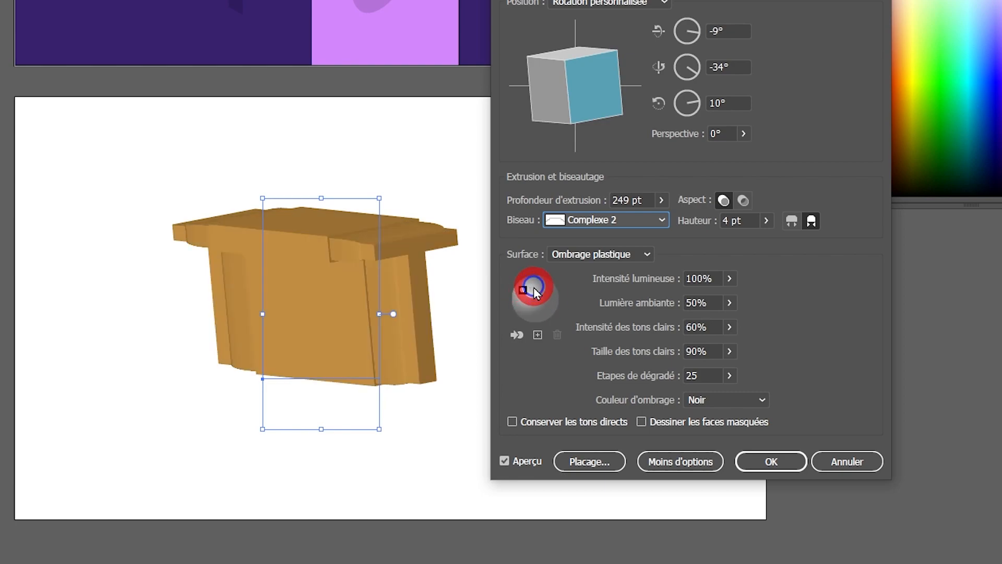
left_click_drag(527, 293, 527, 293)
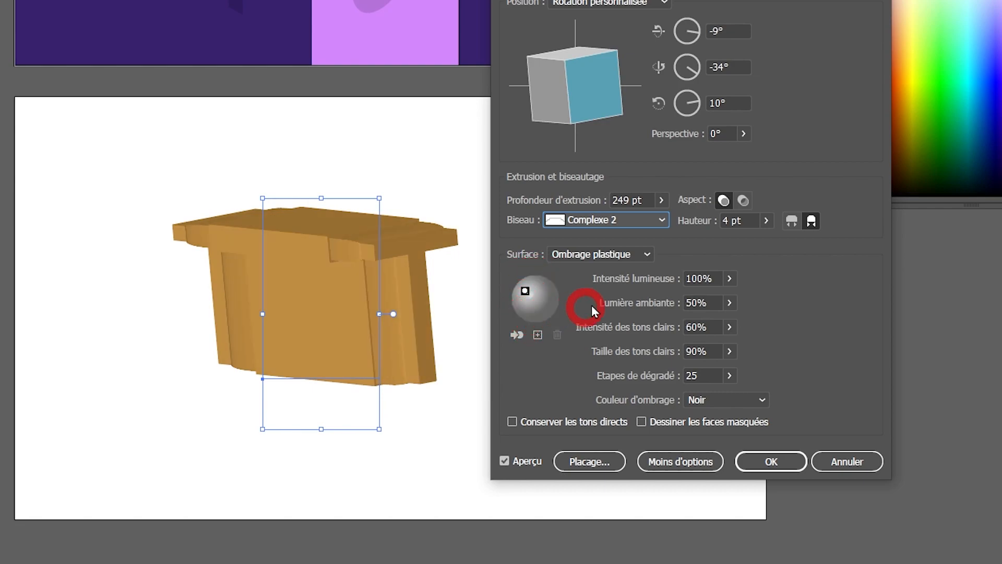
- Try the Complexe 3 and Complexe 4 bevels on the T and finish with the Mobile bevel
left_click(662, 219)
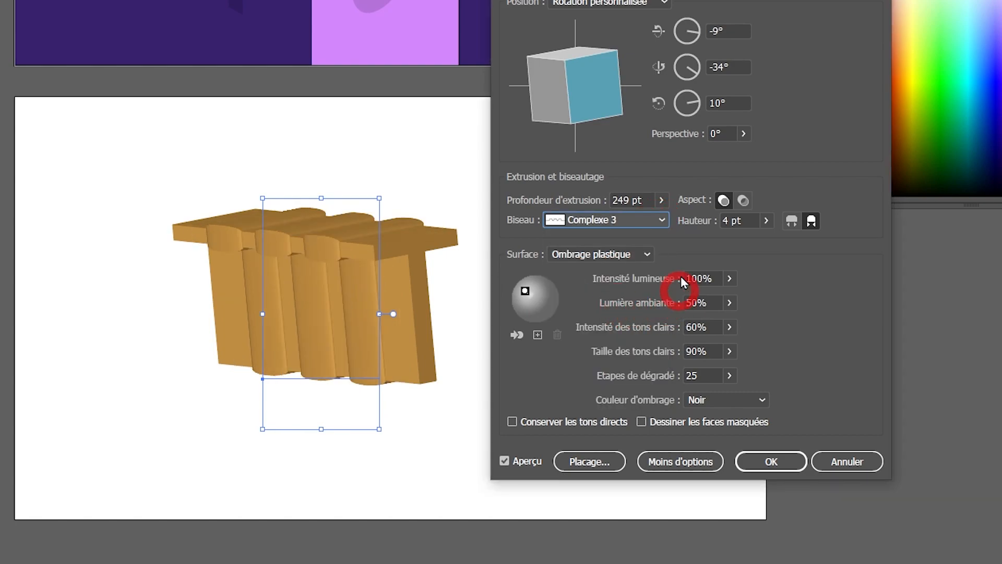
left_click(652, 223)
left_click(606, 326)
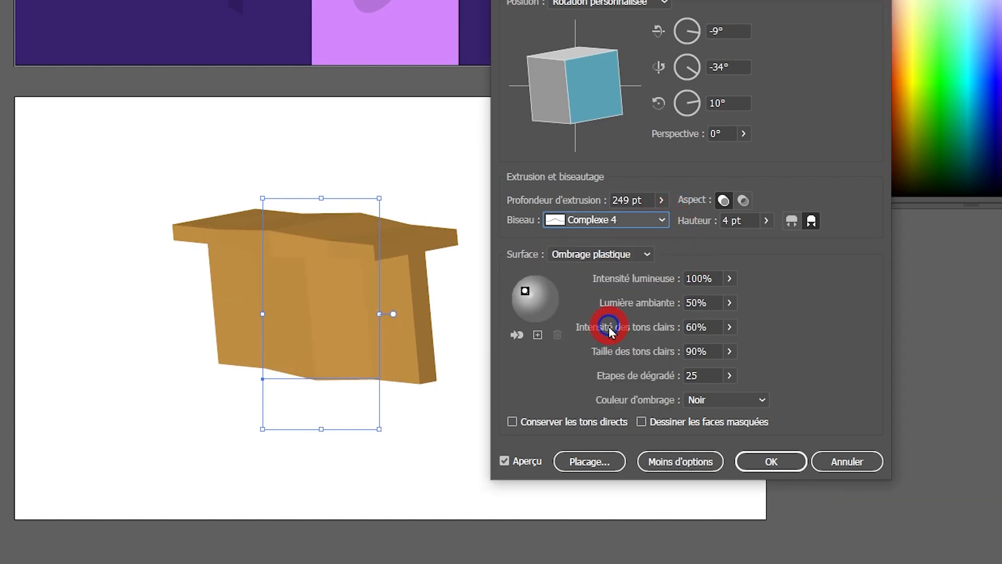
left_click(662, 218)
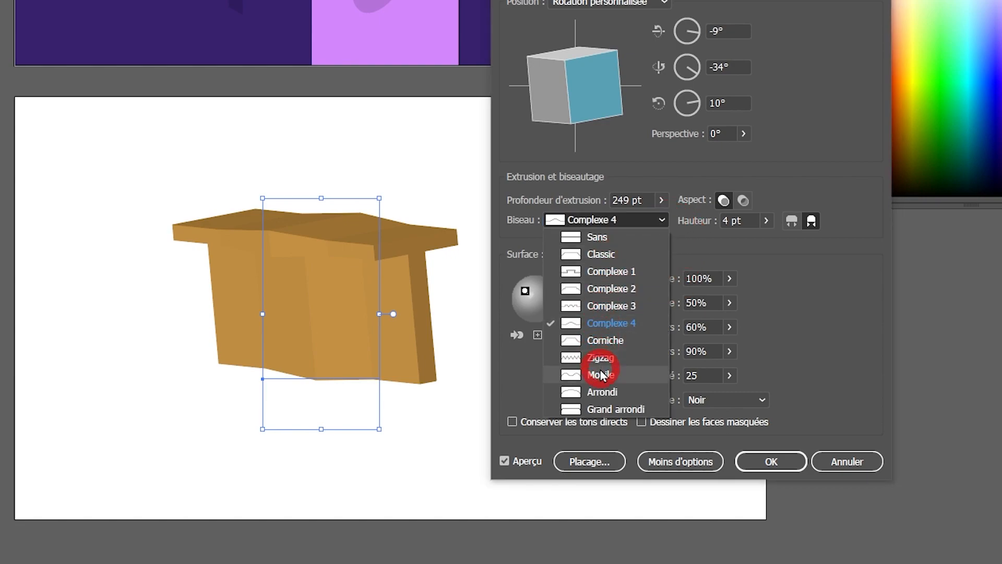
left_click(601, 373)
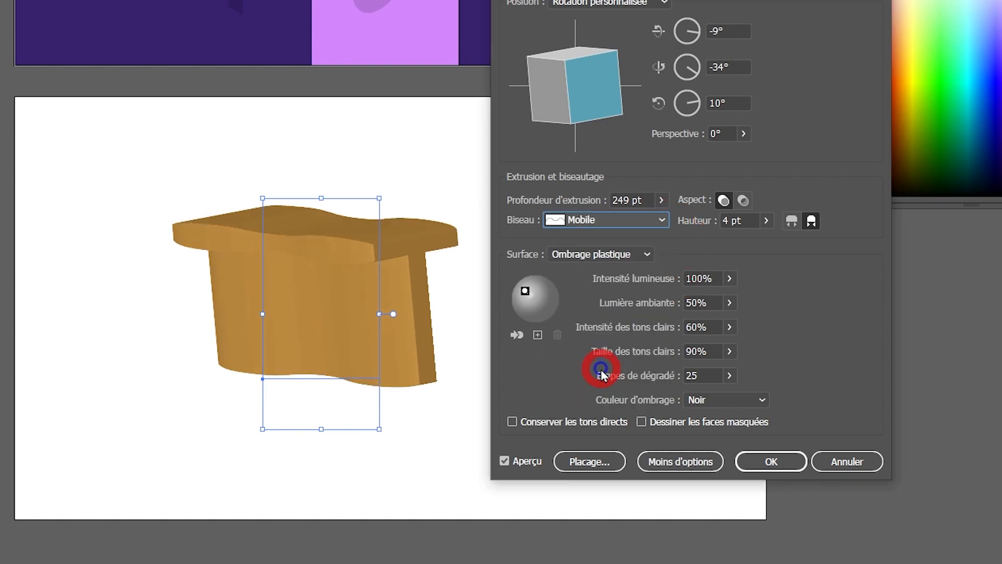
- Remove the bevel from the T, set its extrusion depth to 50 pt and apply the 3D effect
left_click(662, 220)
left_click(593, 237)
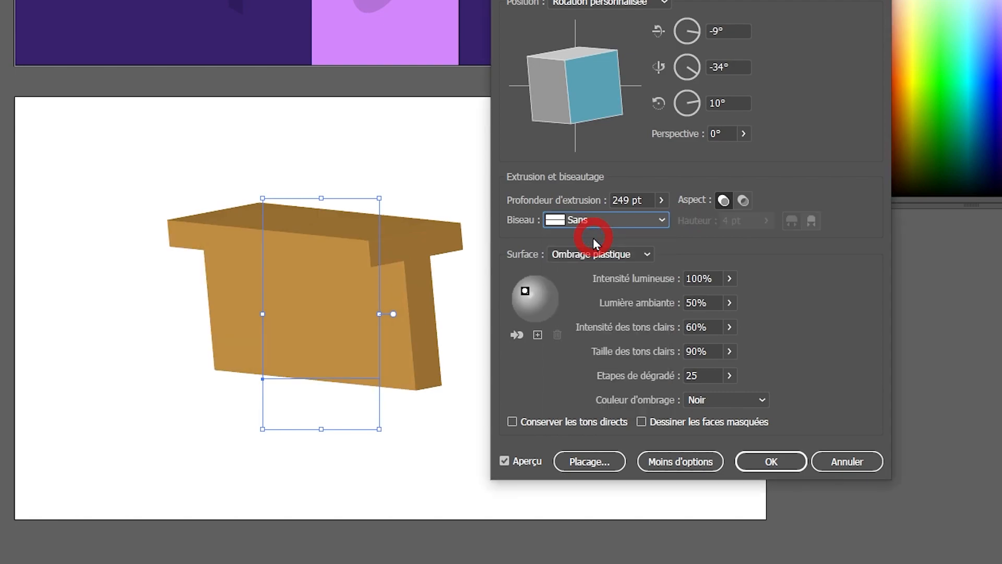
left_click_drag(644, 199, 600, 206)
type("50")
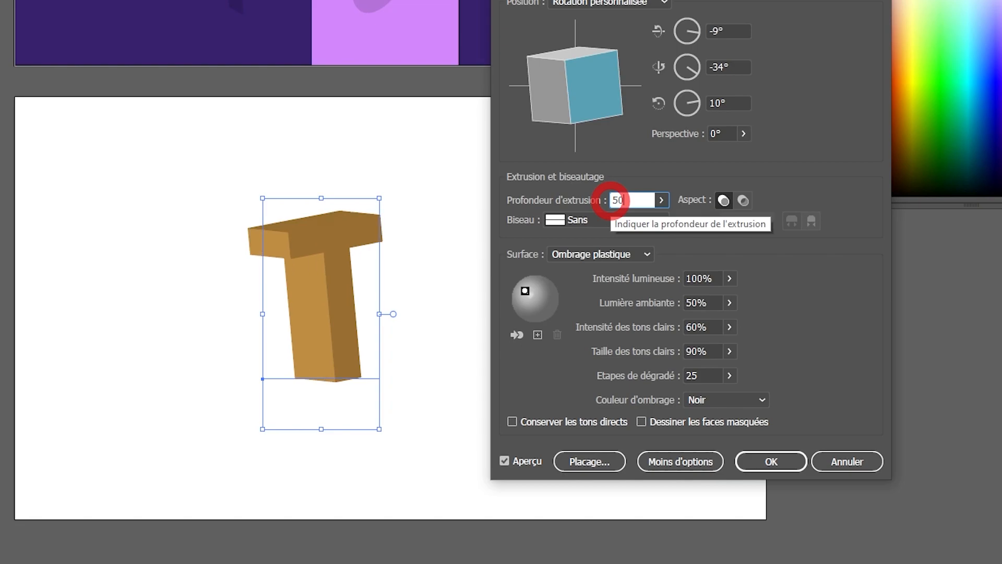
key("Return")
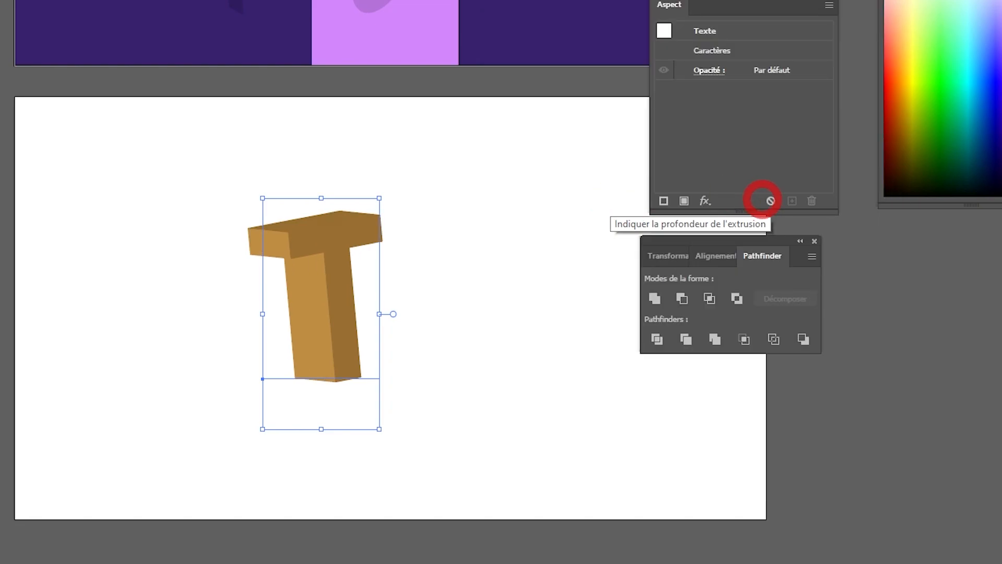
- Check that the Aspect panel is enabled among the displayed panels and move it slightly closer to the T
left_click(196, 0)
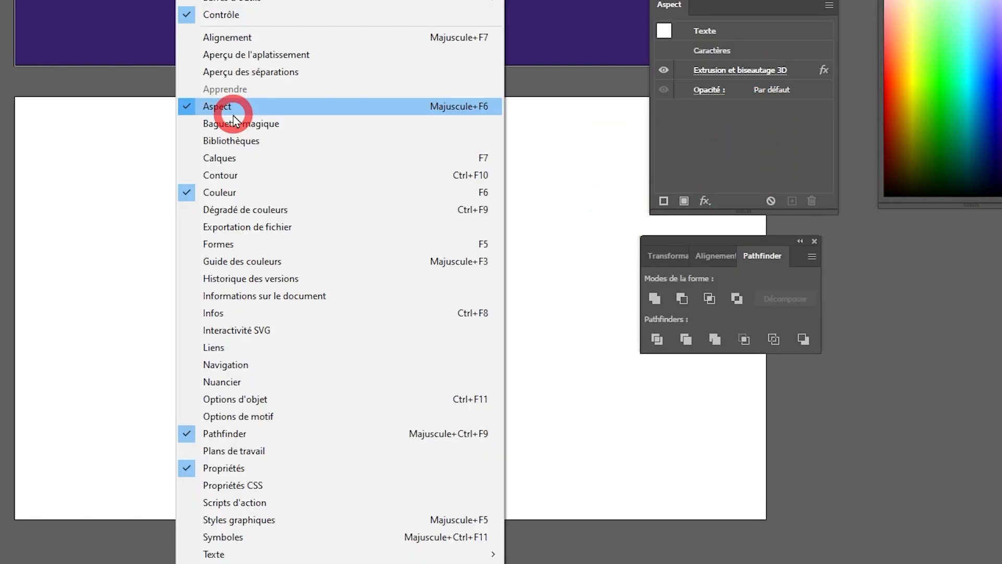
left_click(616, 0)
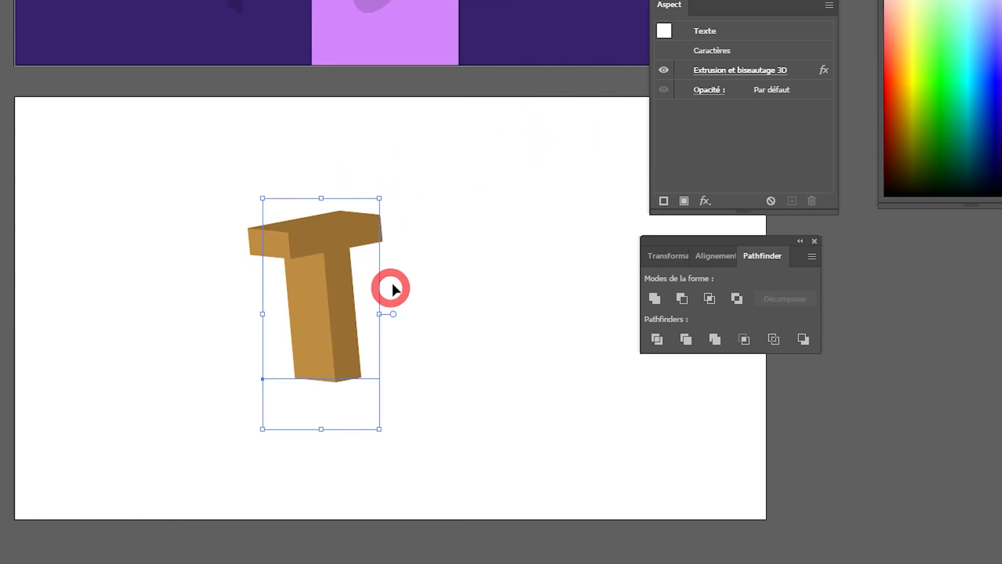
left_click_drag(303, 281, 302, 282)
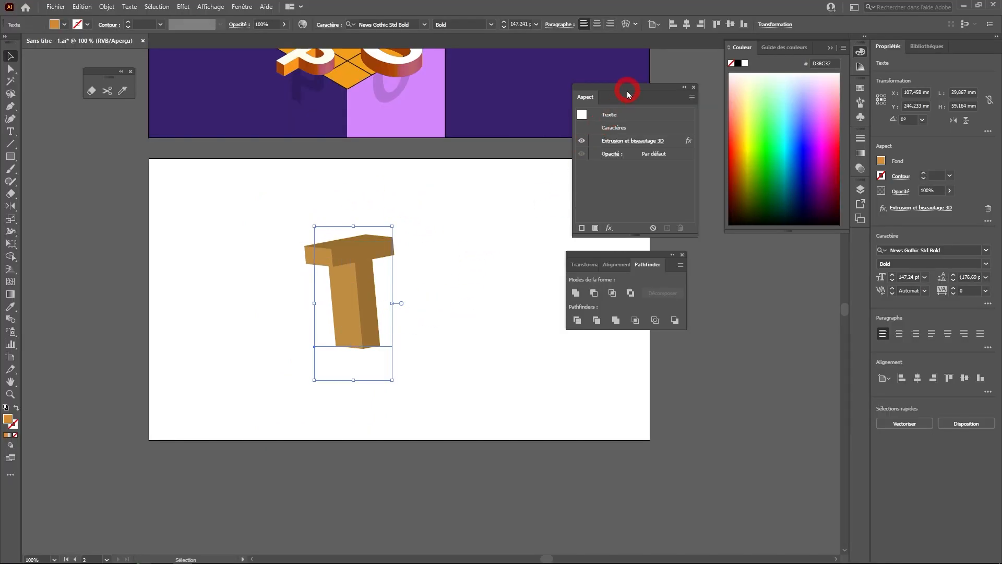
left_click_drag(625, 92, 601, 90)
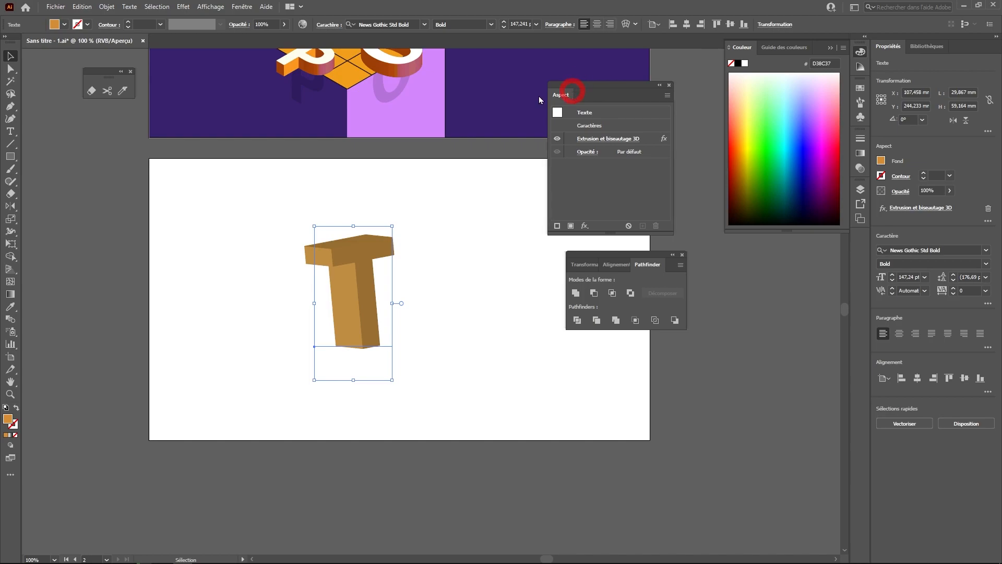
left_click(237, 7)
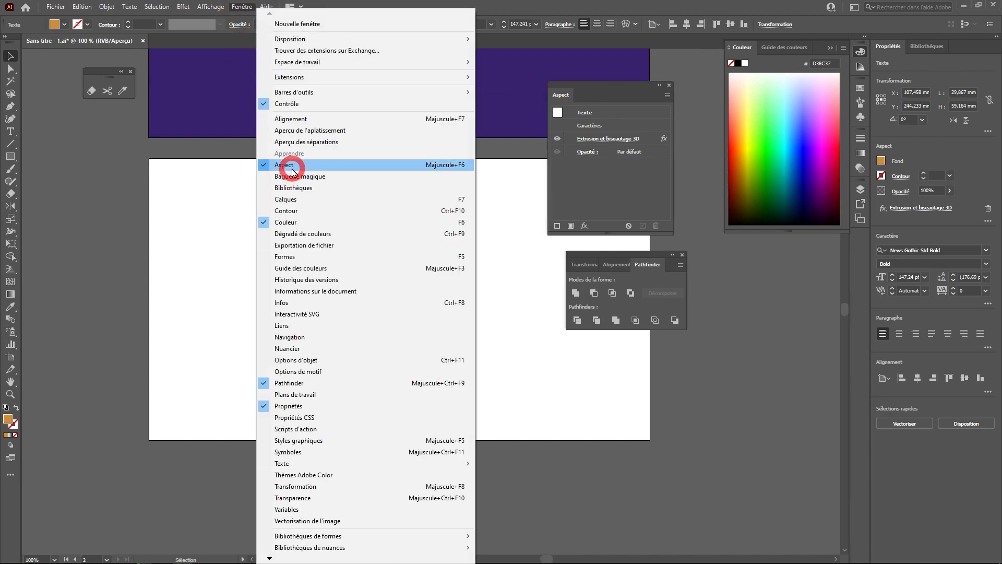
left_click(600, 182)
left_click_drag(600, 183, 384, 284)
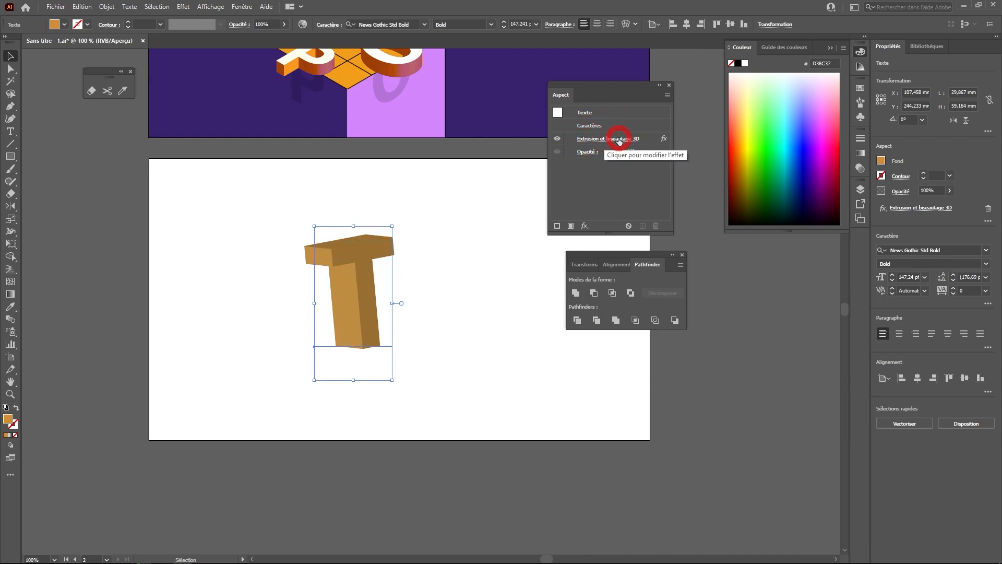
- Reopen the T's Extrusion et biseautage 3D effect for editing from its list of appearance attributes
left_click(620, 140)
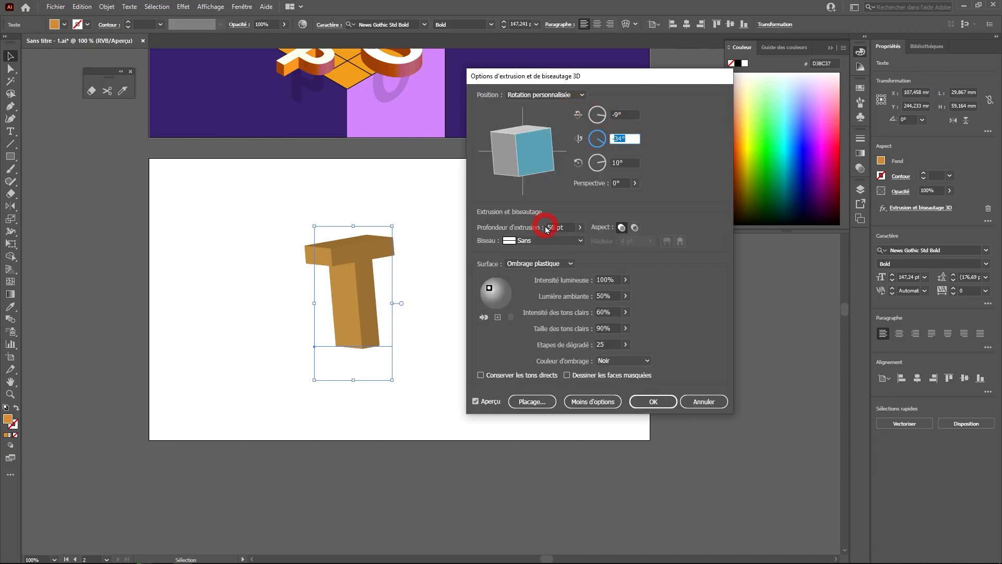
left_click(649, 406)
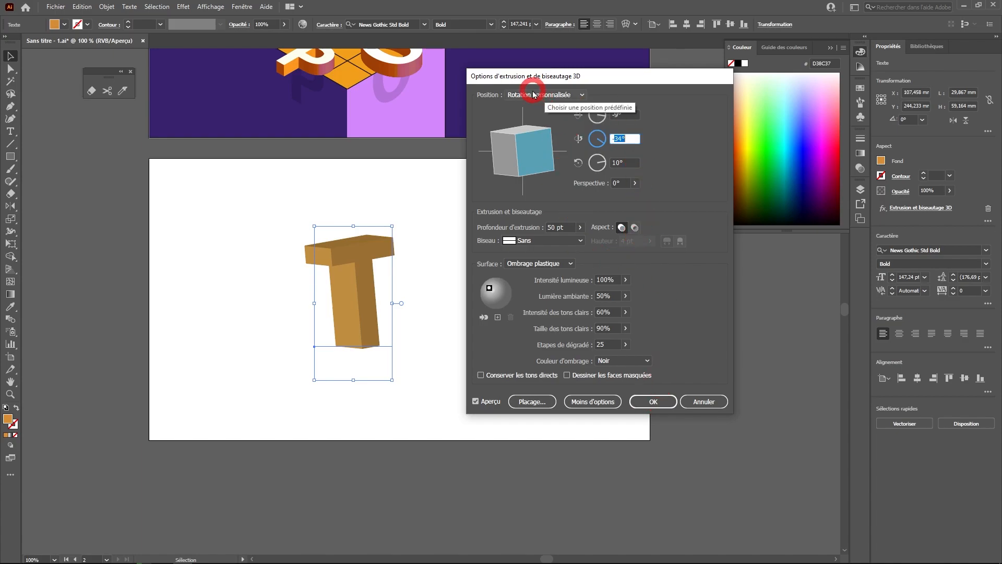
left_click_drag(586, 75, 516, 215)
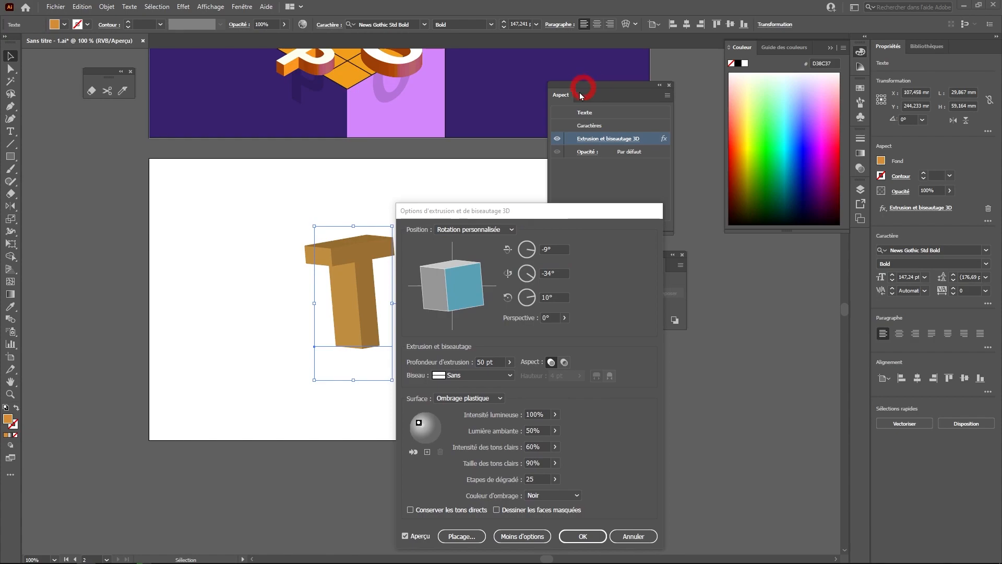
left_click(604, 145)
left_click_drag(547, 217, 617, 94)
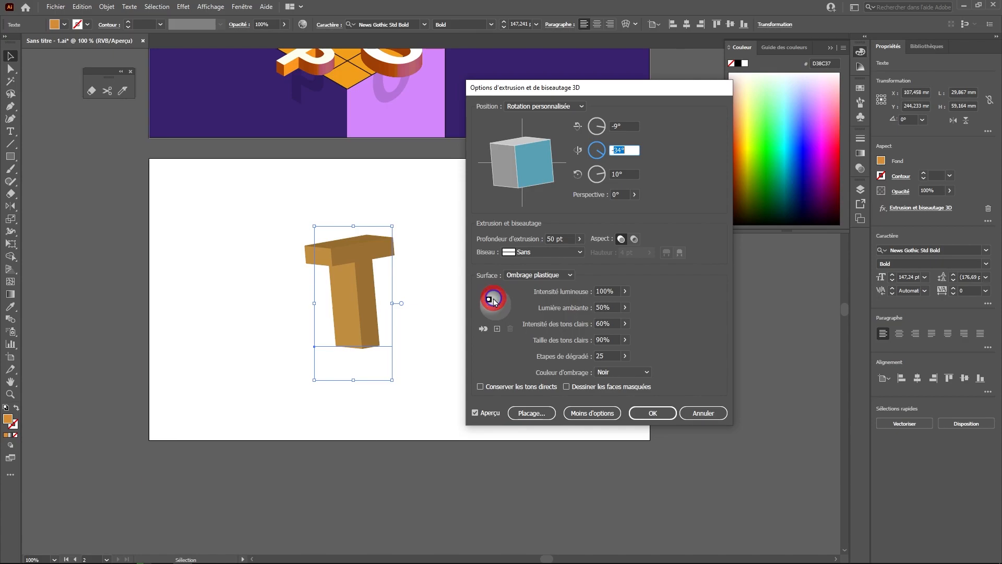
- Adjust the T's lighting to 32% ambient light and 100% highlight intensity
left_click_drag(490, 302, 494, 306)
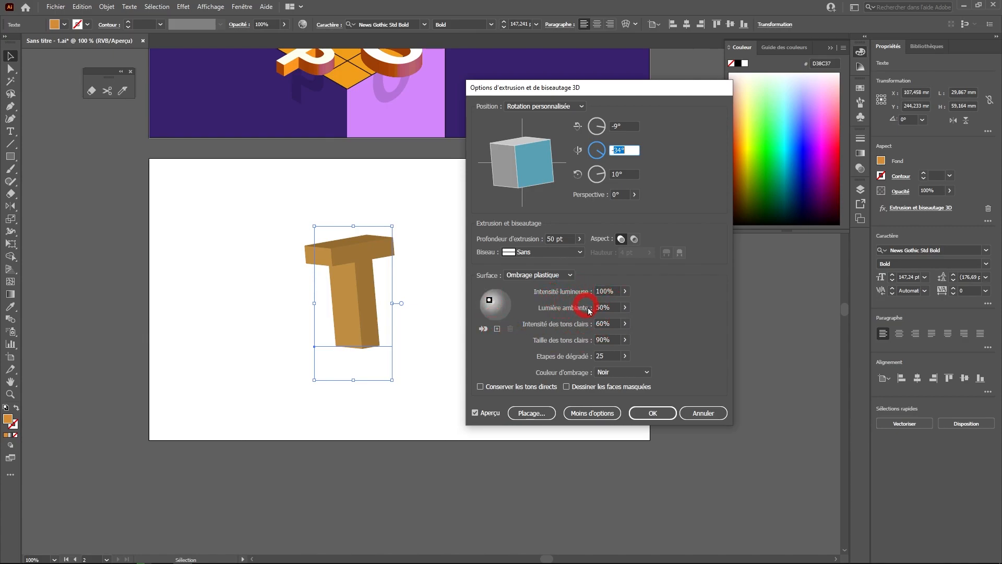
left_click(625, 307)
mouse_move(613, 319)
left_mouse_down()
mouse_move(579, 323)
mouse_move(622, 336)
left_mouse_up()
left_click(666, 323)
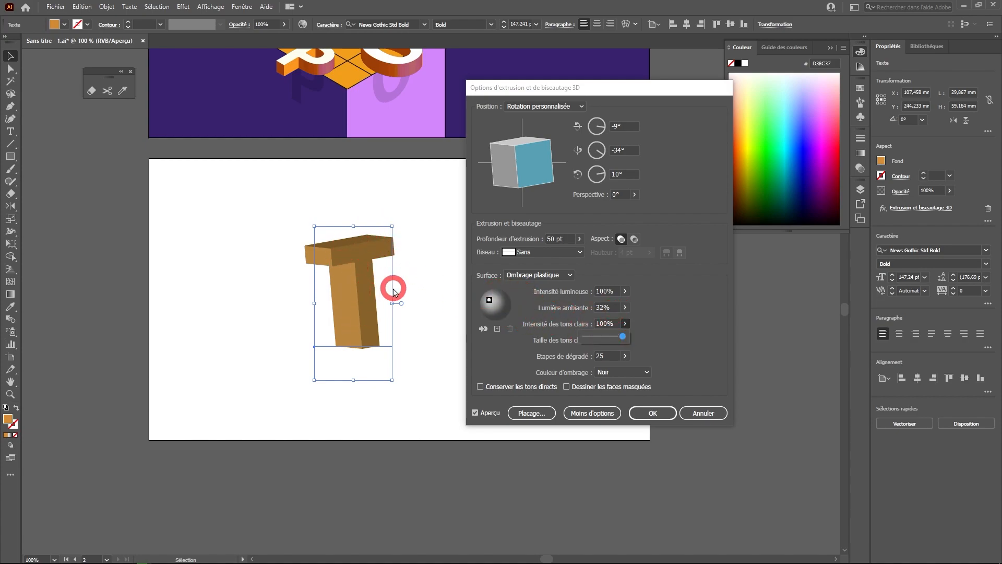
left_click(625, 326)
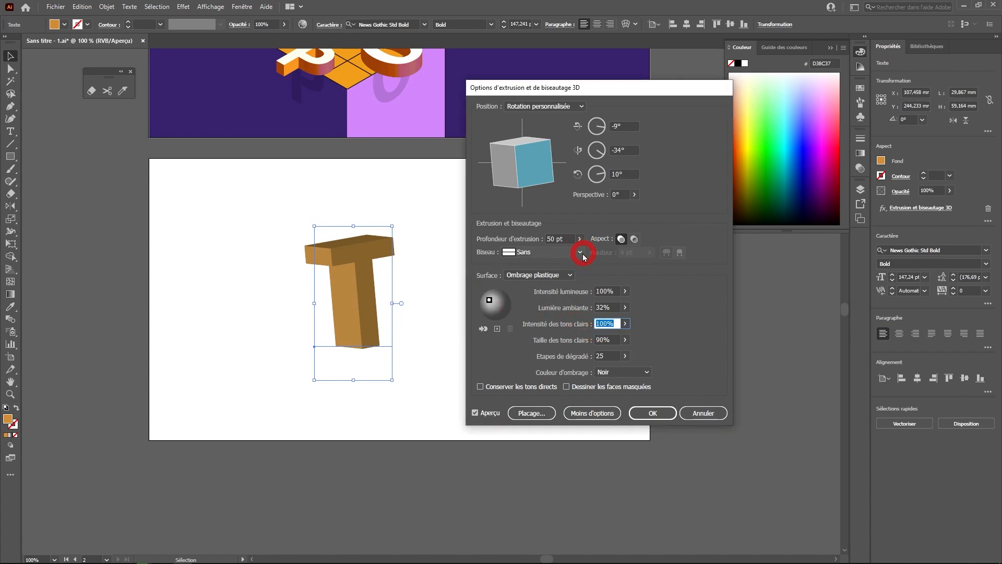
- Try another bevel on the T and return the bevel to Sans
left_click(584, 256)
left_click(543, 277)
left_click(581, 254)
left_click(543, 268)
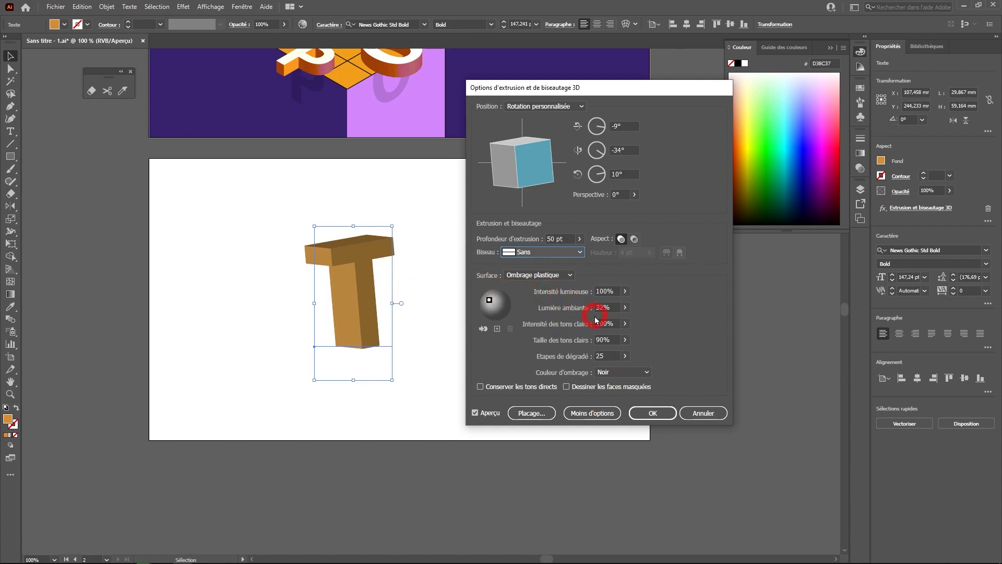
- Try the shading colour Sans on the T, return to Noir and look at the custom colour option
left_click(648, 372)
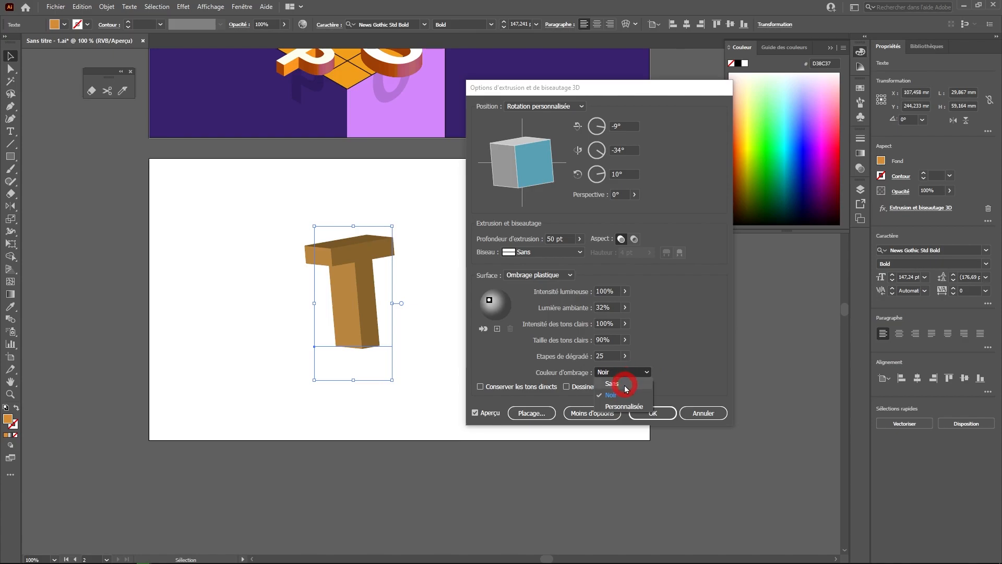
left_click(626, 389)
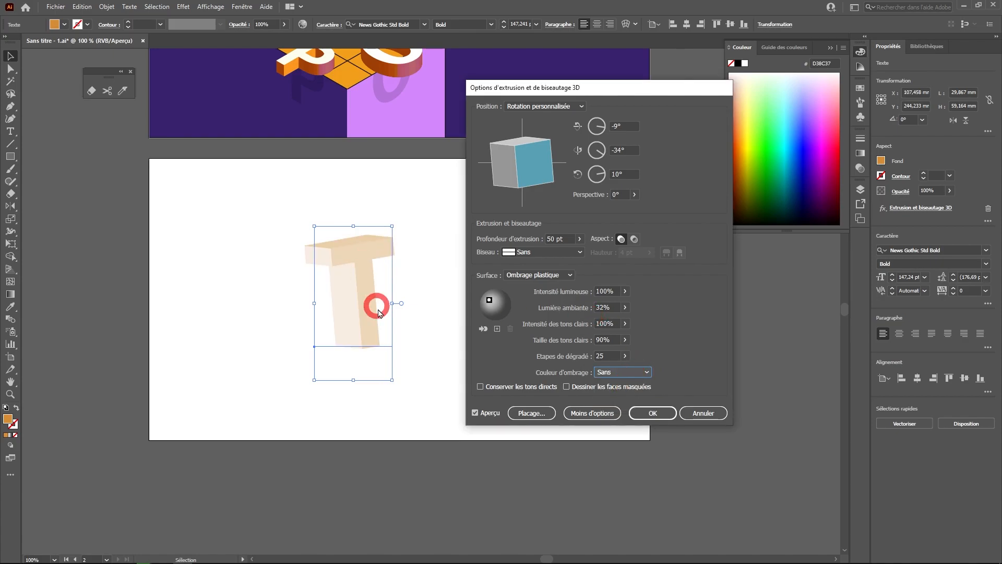
left_click(642, 372)
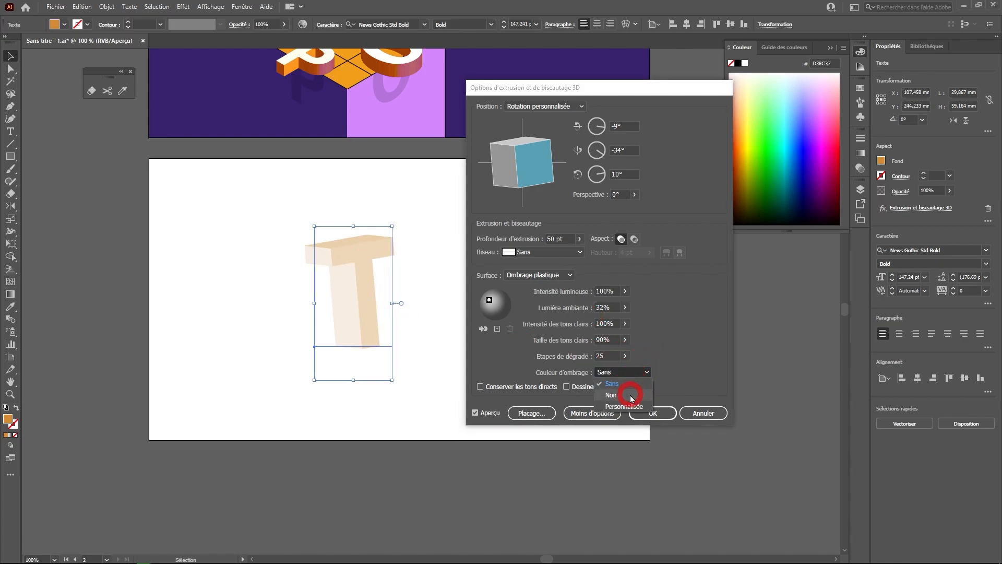
left_click(630, 399)
left_click(642, 372)
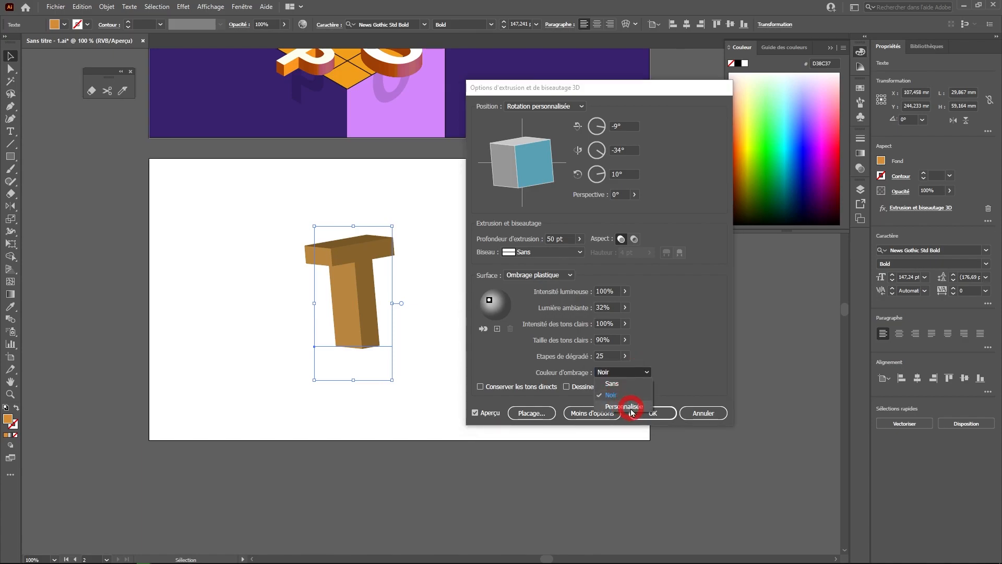
left_click(676, 347)
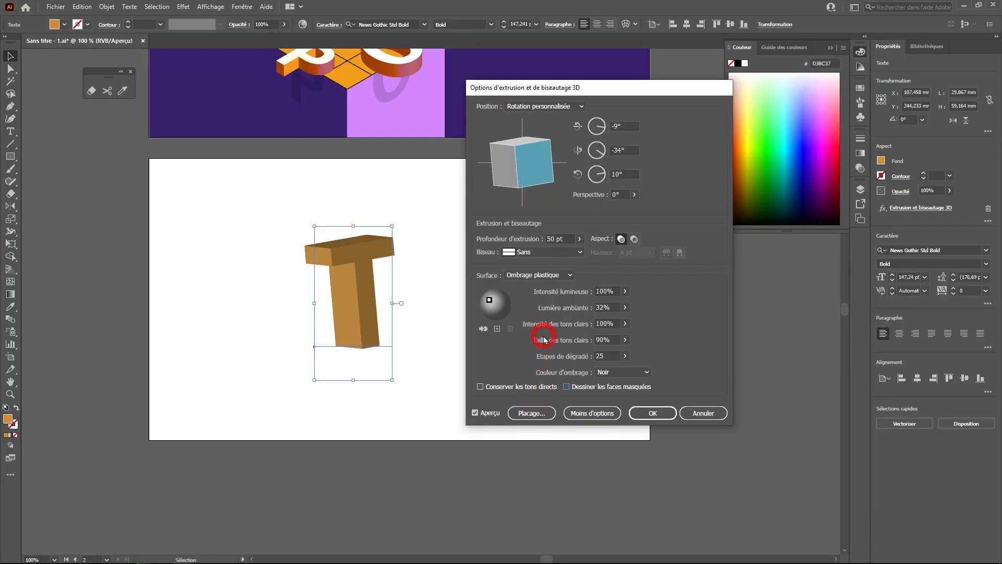
- Try the preset positions Isométrique bas and Isométrique gauche on the extruded T
left_click(531, 109)
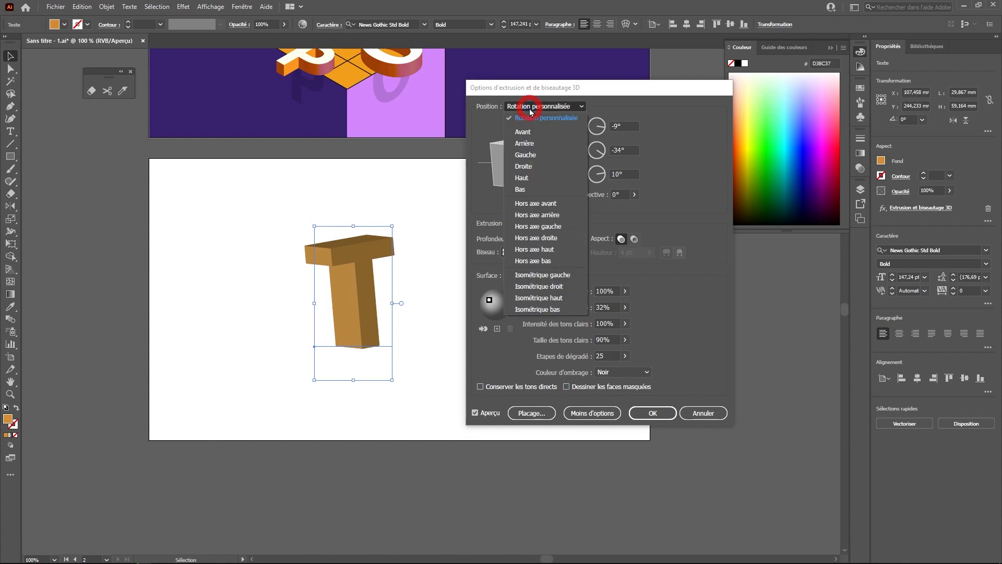
left_click(545, 310)
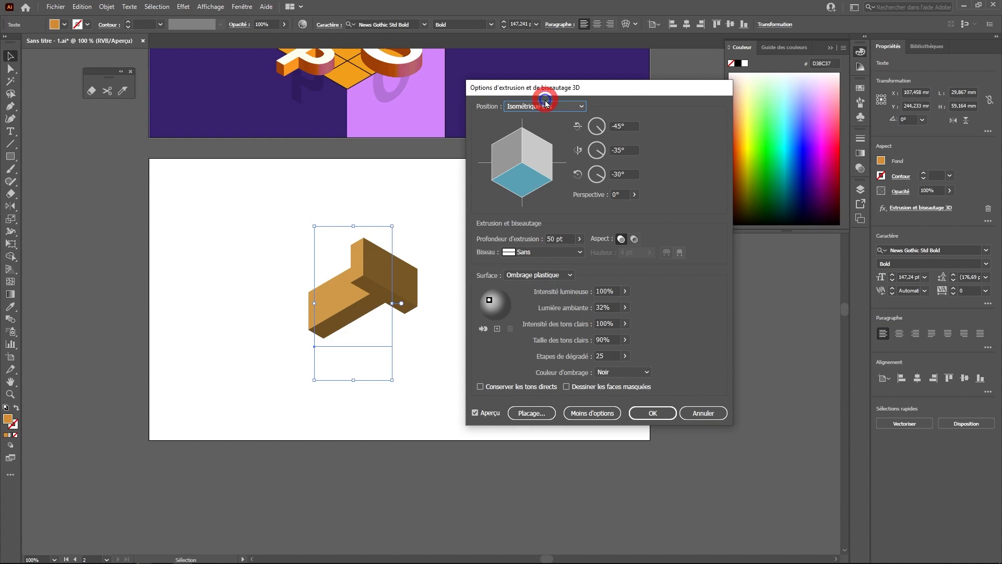
left_click(544, 107)
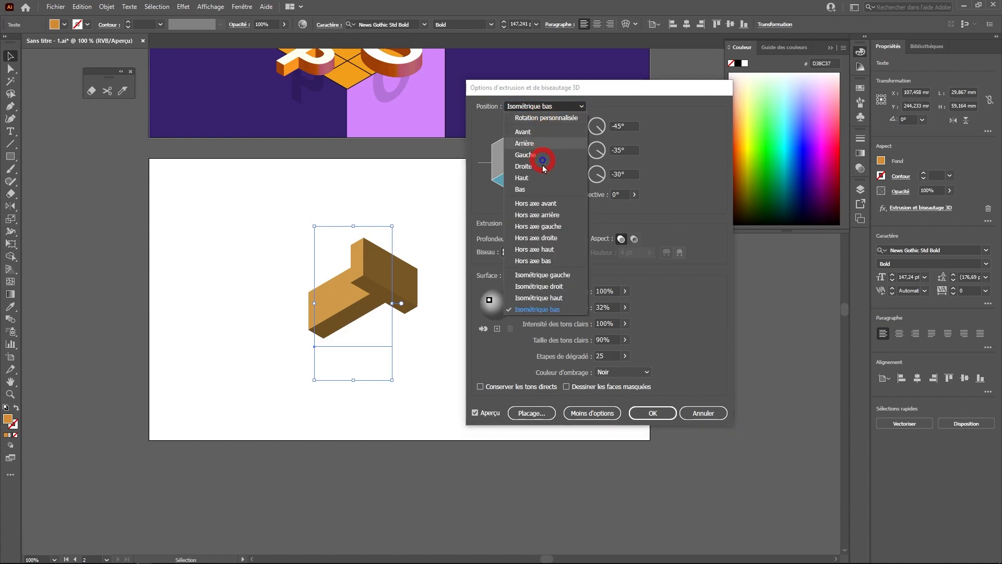
left_click(565, 275)
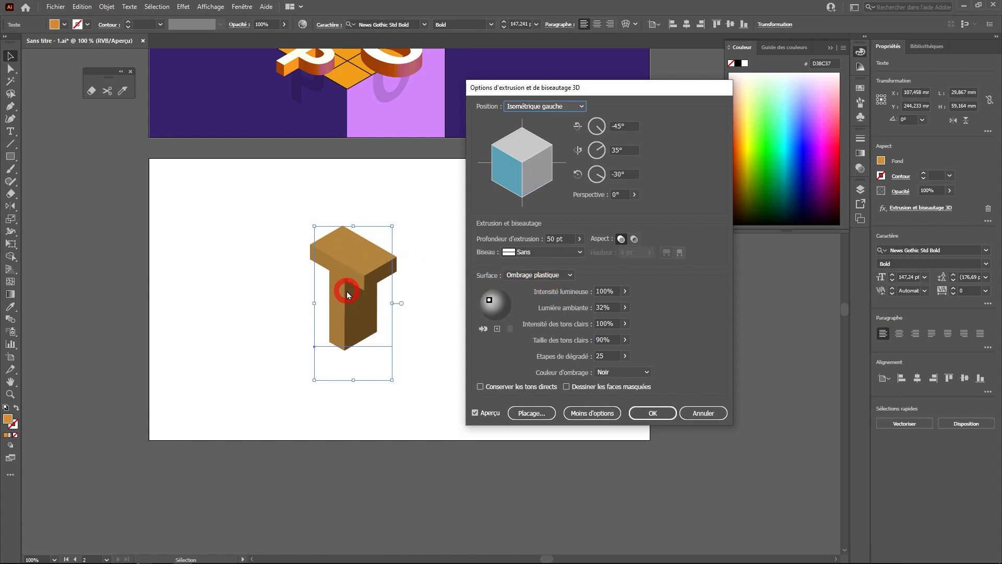
- Rotate the T to the Isométrique droit position and apply the 3D effect
left_click(541, 106)
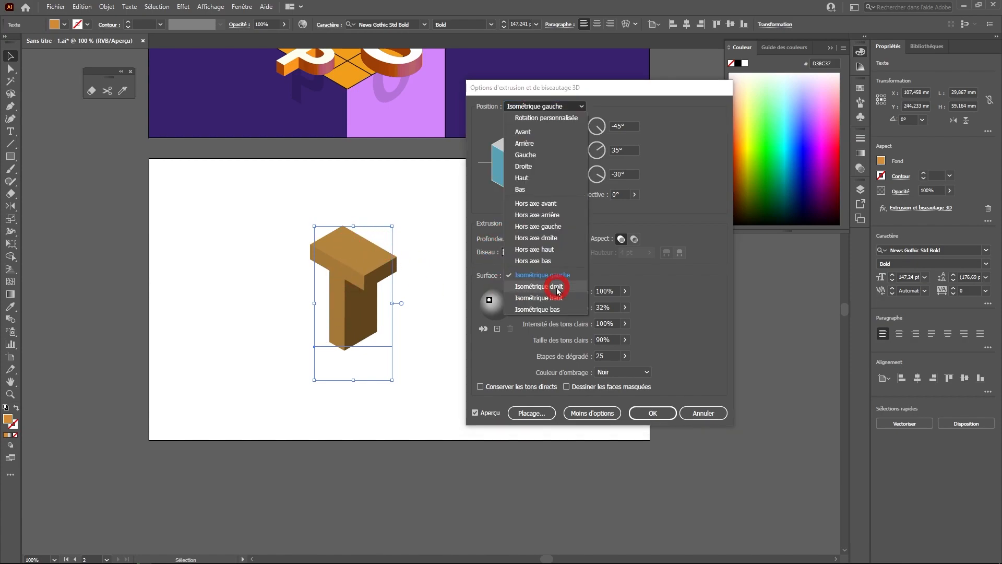
left_click(557, 287)
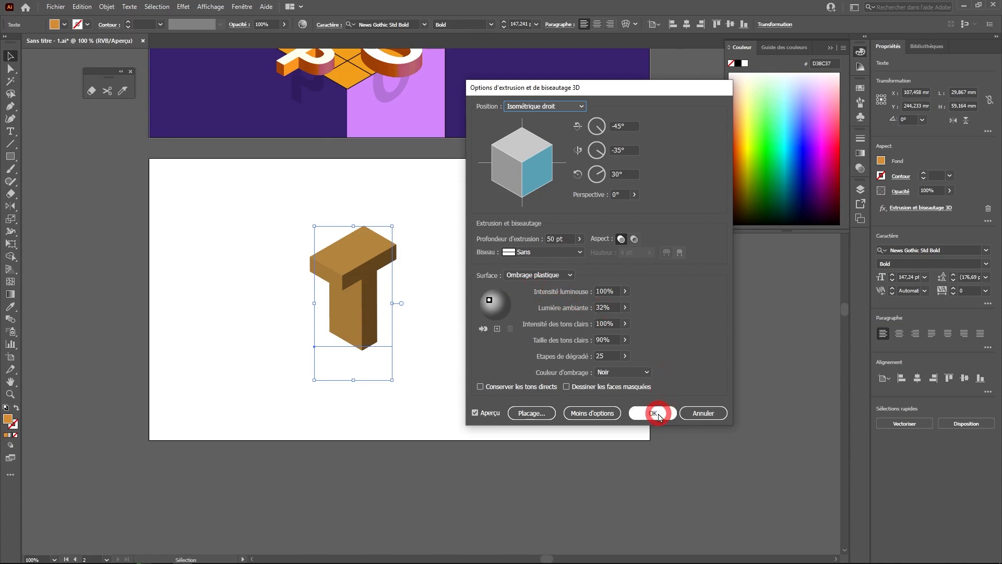
left_click(654, 414)
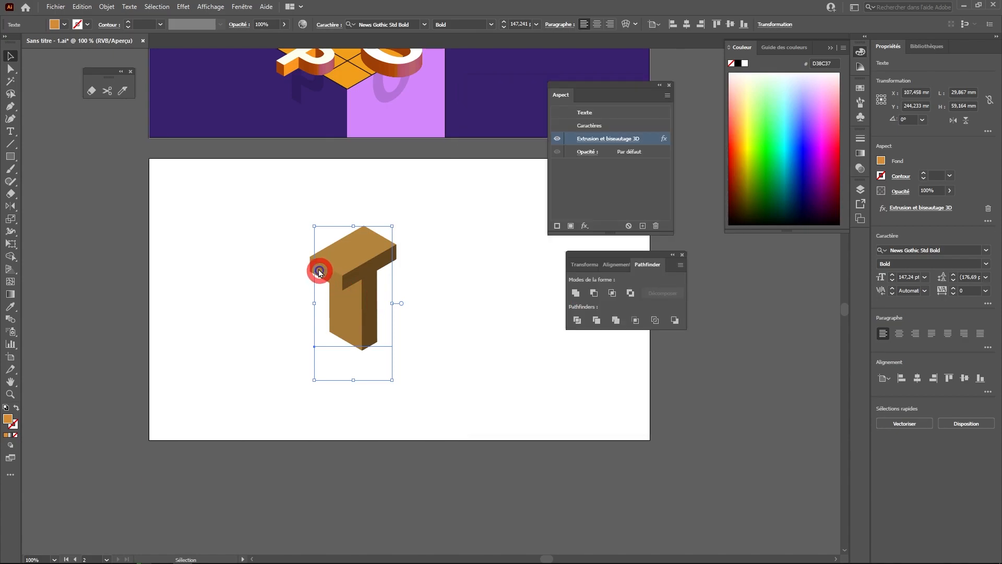
- Duplicate the isometric T beside the original and replace the copy's letter with Y, keeping the 3D effect
left_click_drag(347, 264, 374, 250)
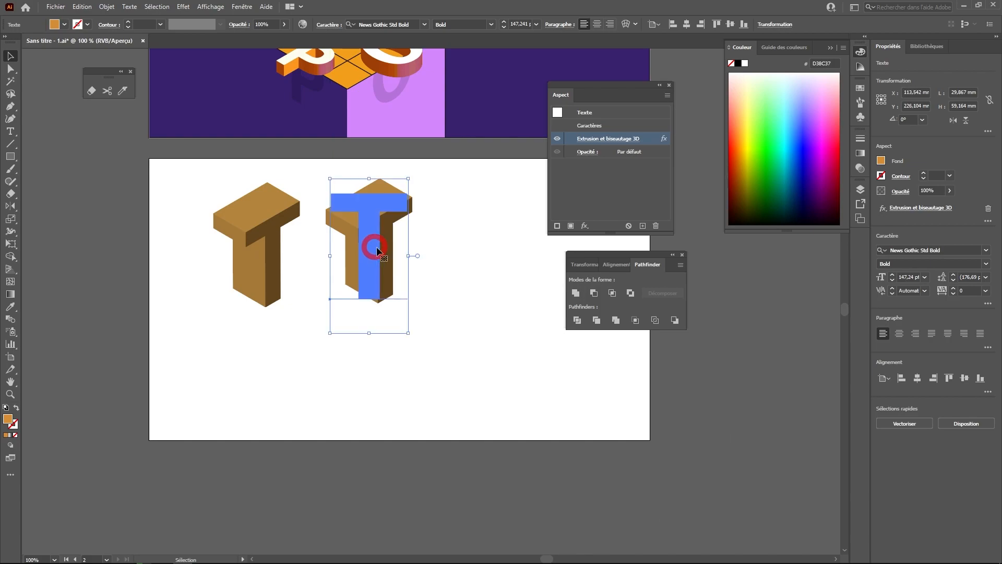
double_click(378, 249)
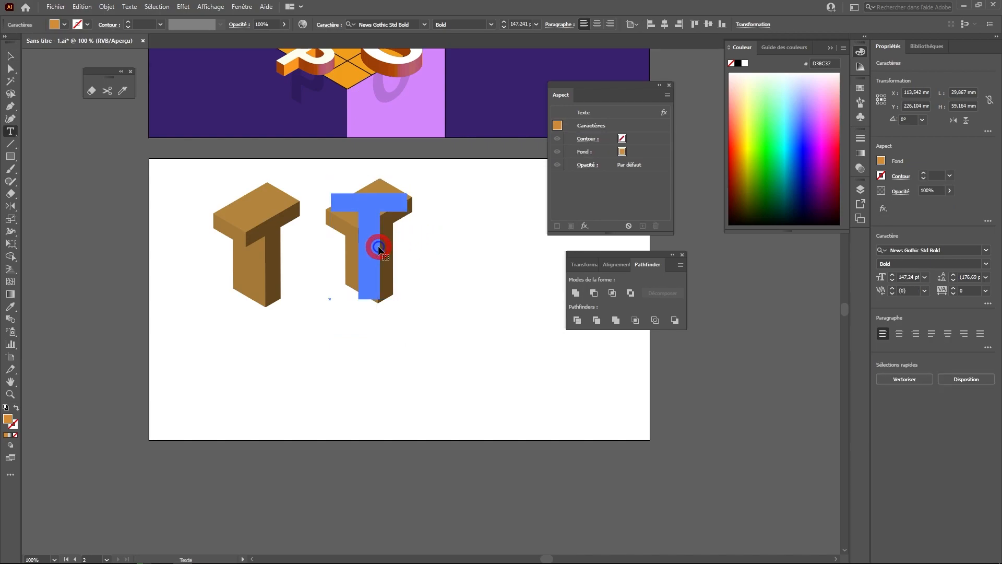
left_click_drag(403, 240, 344, 239)
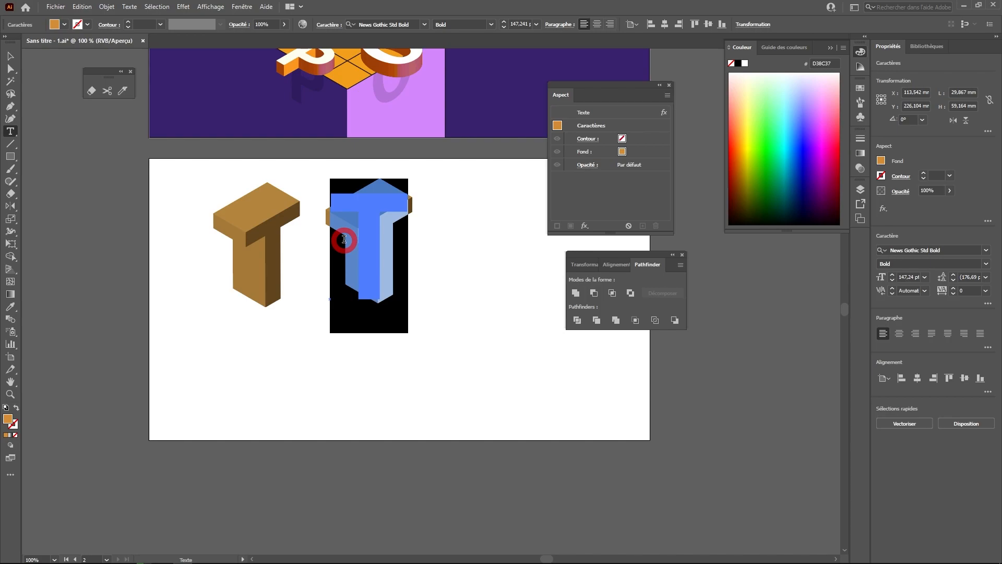
type("Y")
key("Escape")
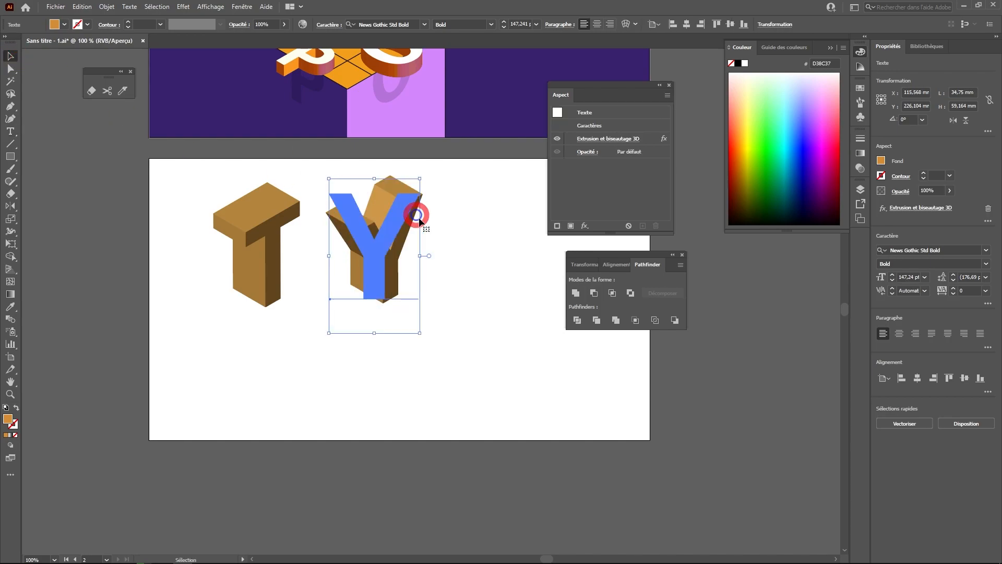
left_click(484, 249)
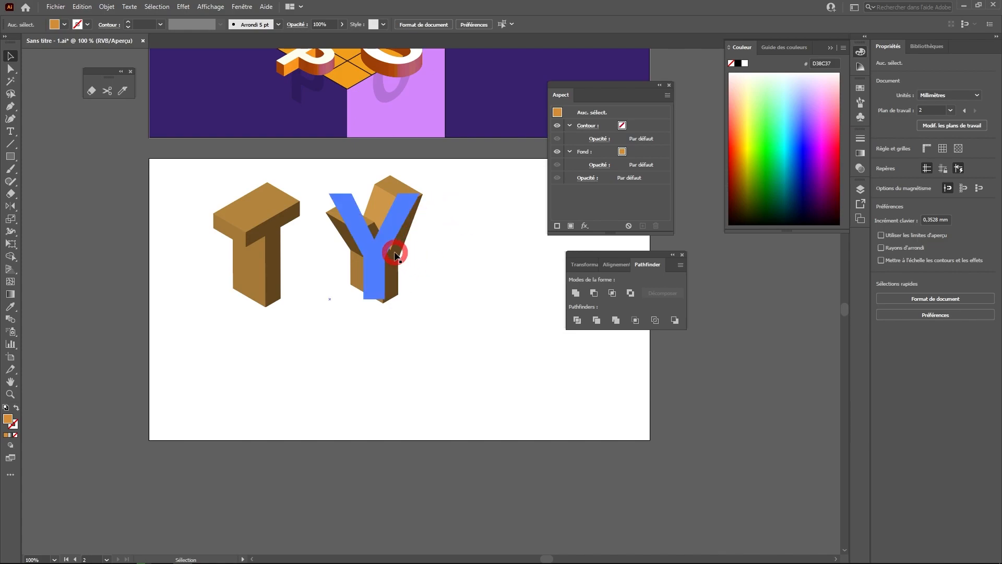
left_click(395, 254)
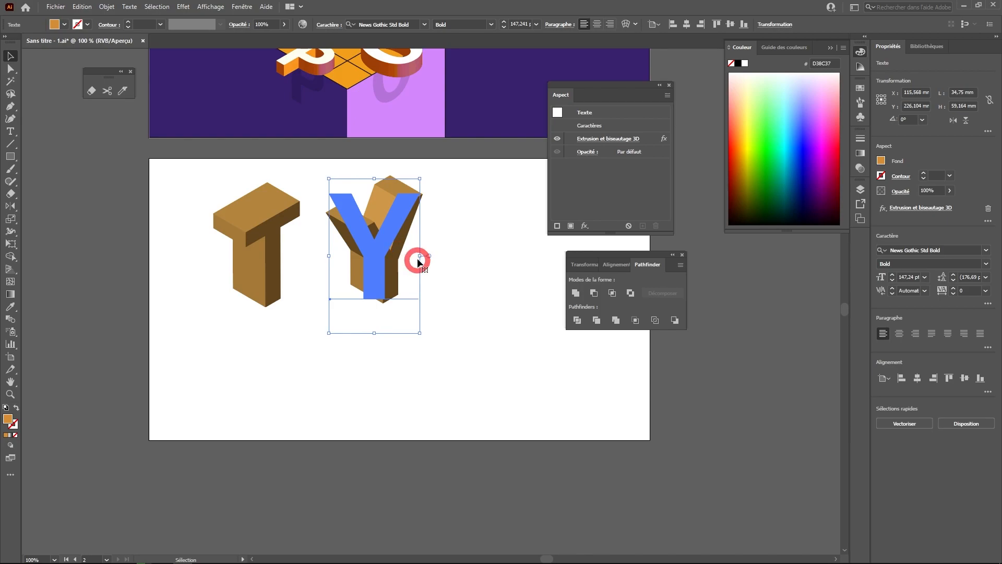
- Switch the Y's 3D extrusion to the Isométrique gauche position and shift its light lower left to brighten the front faces
left_click(603, 139)
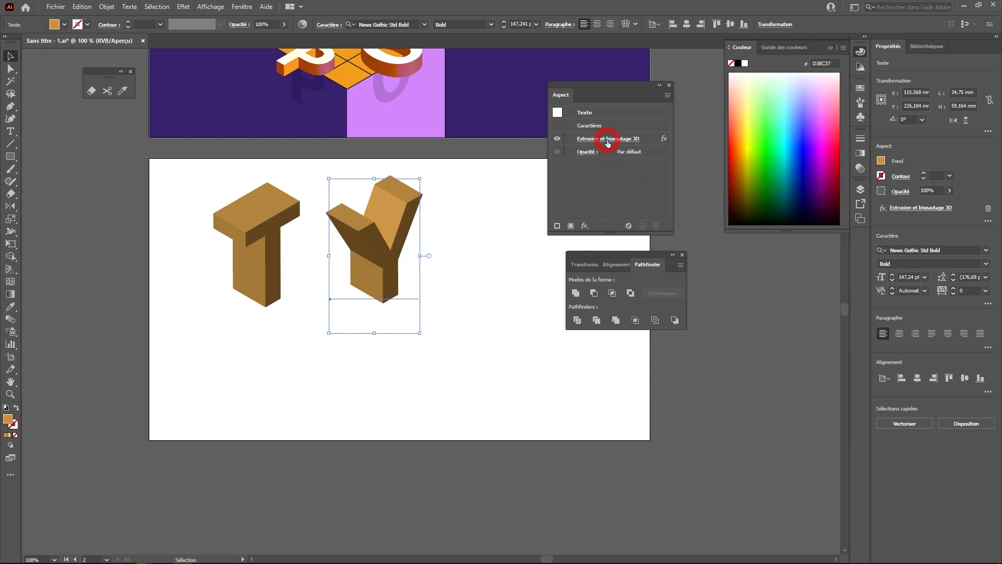
left_click(606, 140)
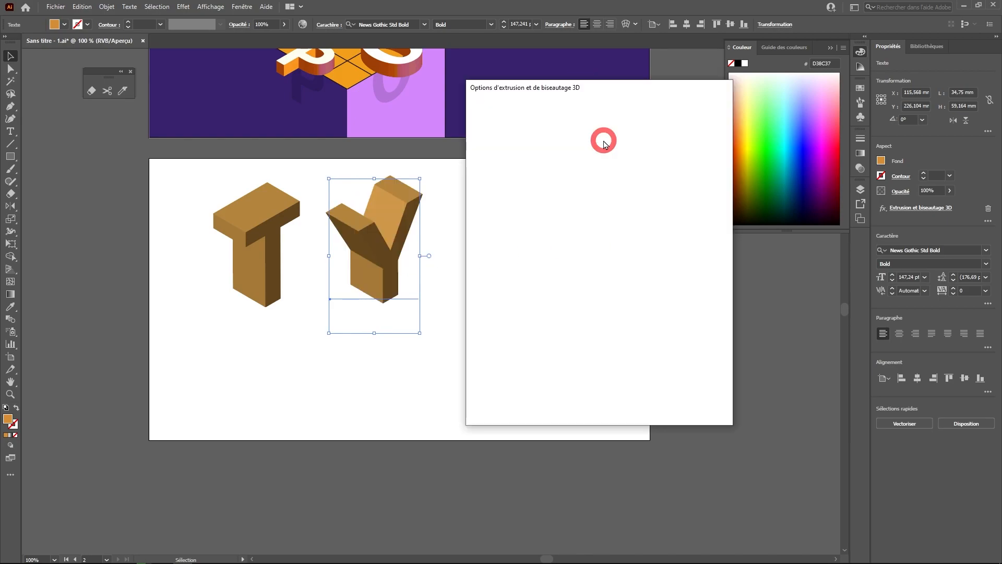
left_click(545, 106)
left_click(539, 156)
left_click(524, 273)
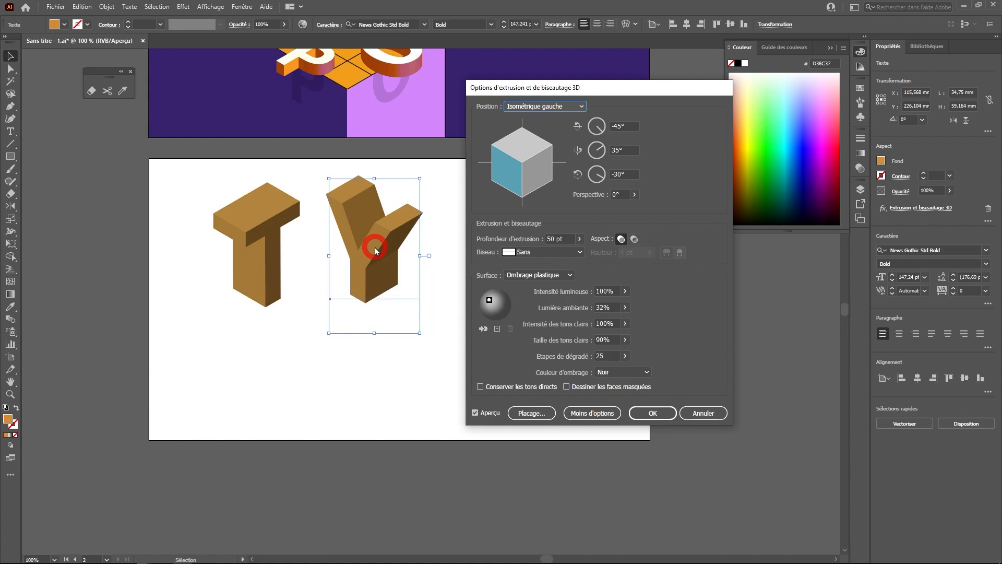
left_click(489, 301)
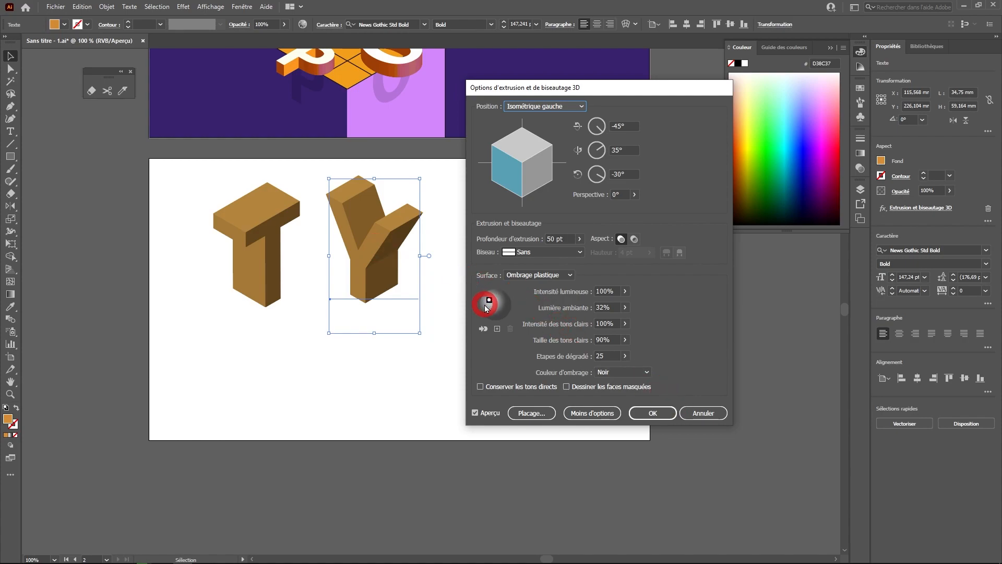
left_click_drag(485, 306, 489, 301)
left_click(653, 412)
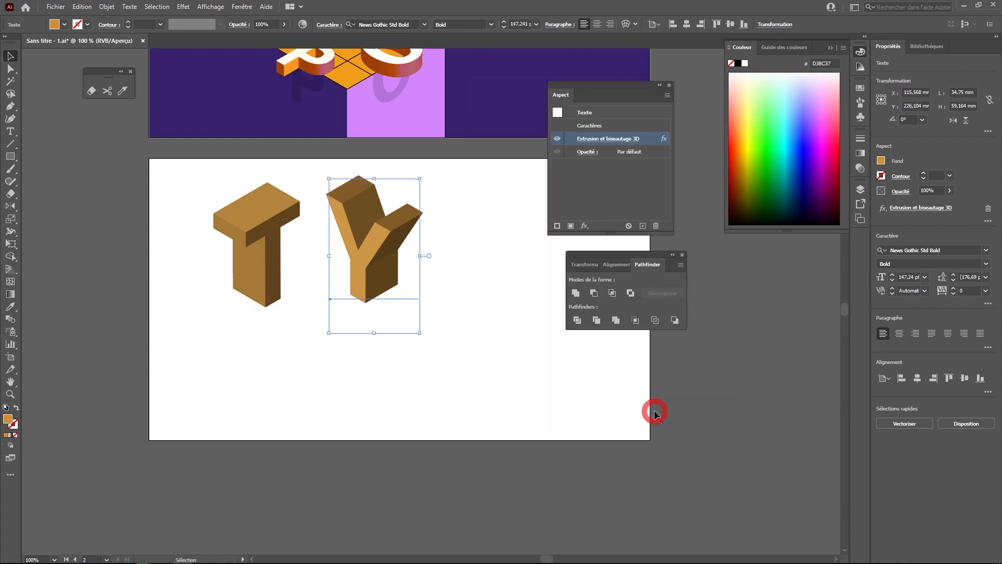
- Shift the light on the T's 3D extrusion lower left so its shading matches the Y
left_click(303, 221)
left_click(600, 145)
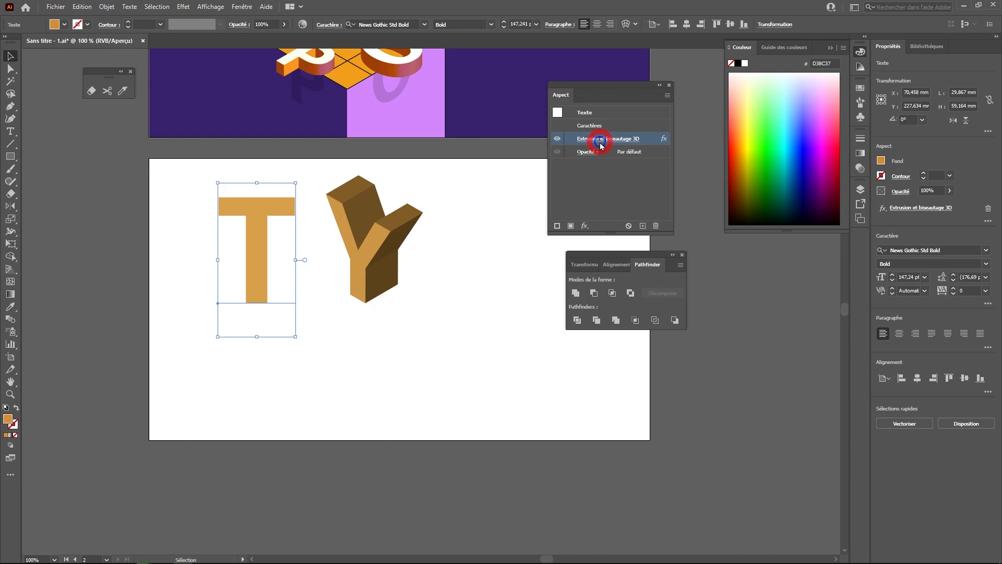
left_click_drag(489, 300, 486, 308)
left_click(653, 413)
- Duplicate the isometric Y below the original and replace the copy's letter with P, keeping the 3D effect
left_click(376, 255)
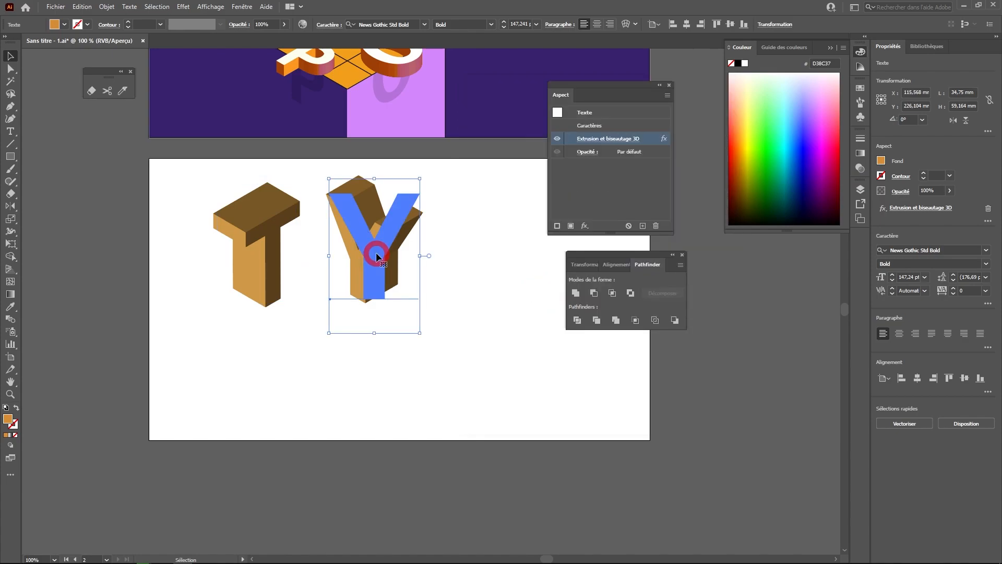
left_click_drag(381, 254, 325, 342)
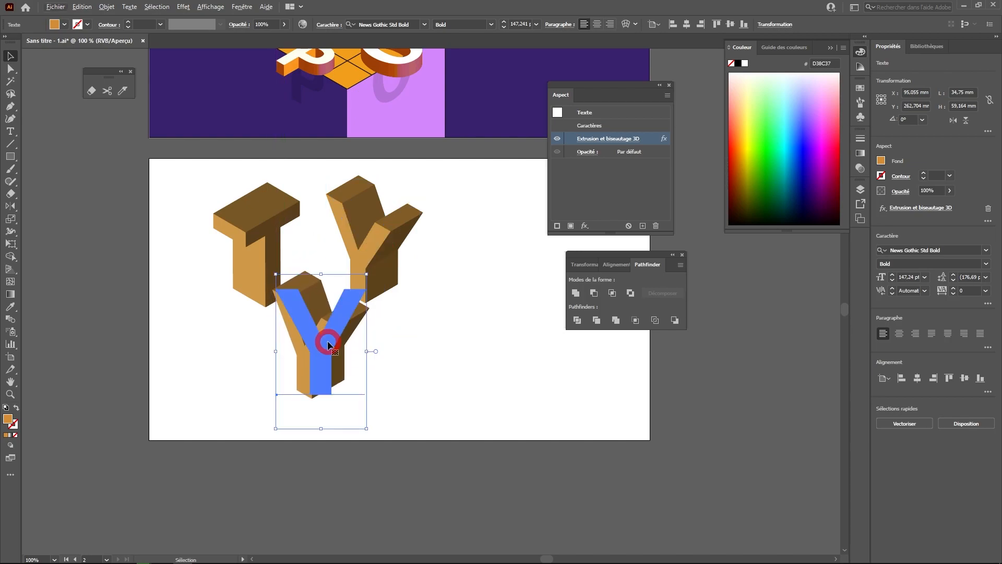
double_click(328, 341)
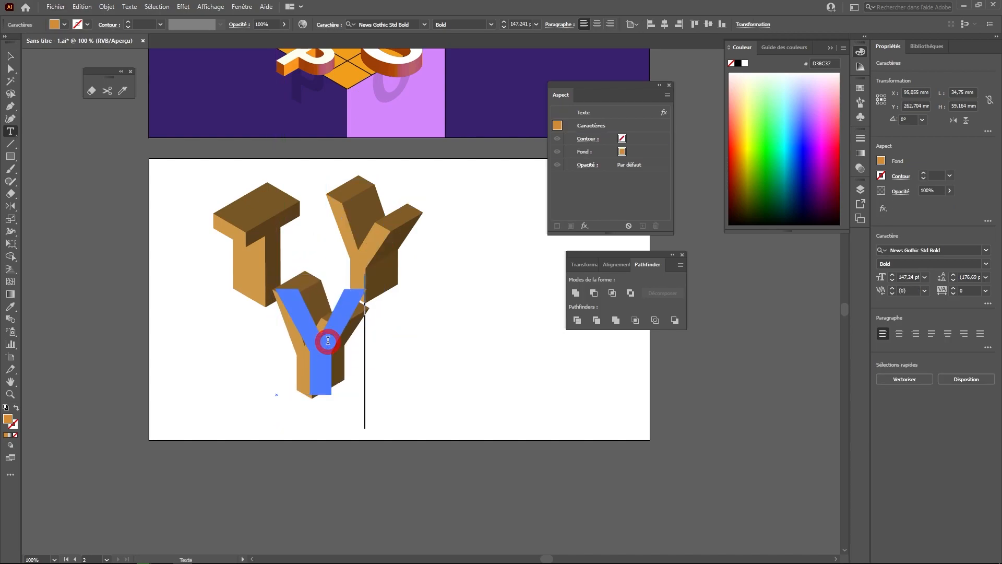
double_click(316, 333)
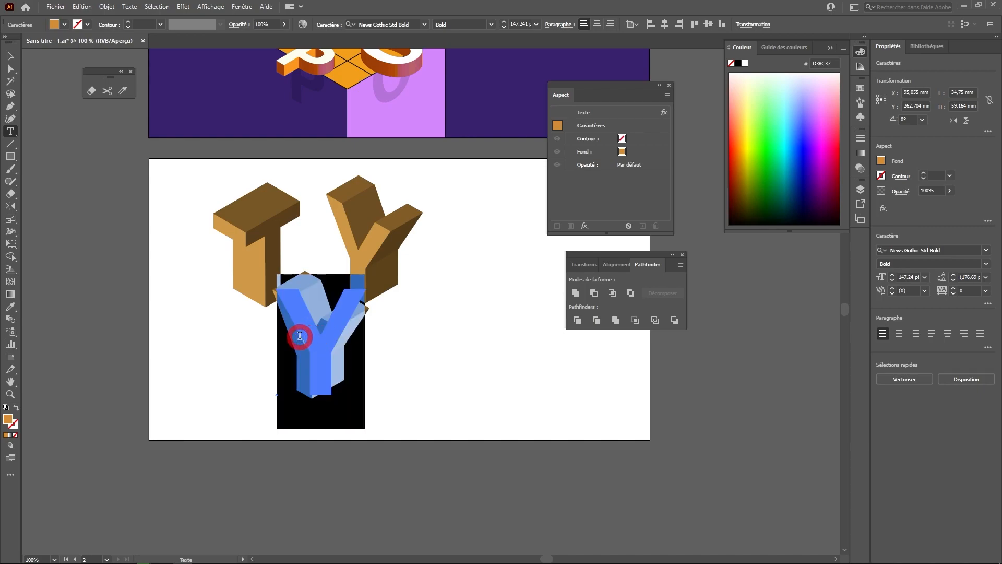
type("P")
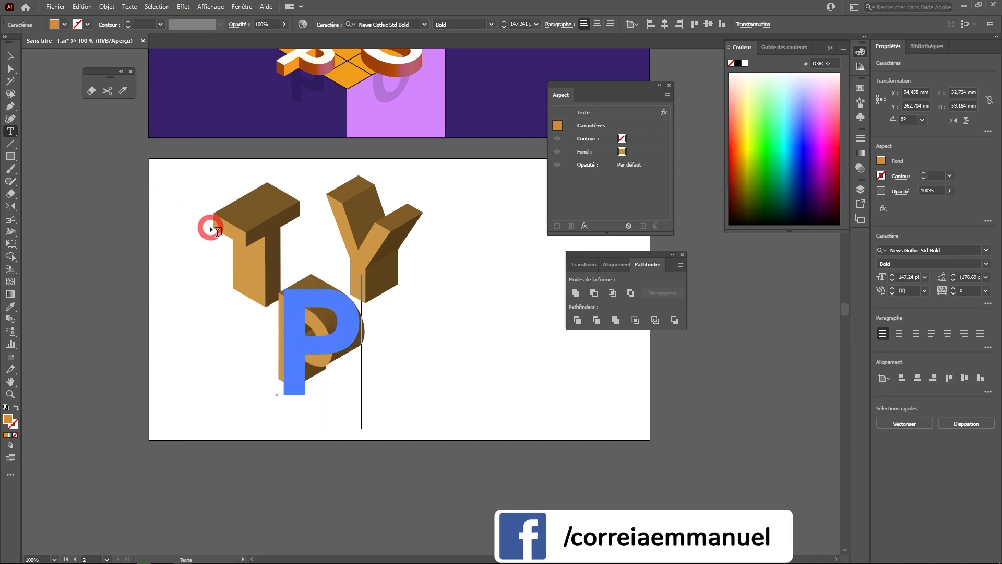
key("Escape")
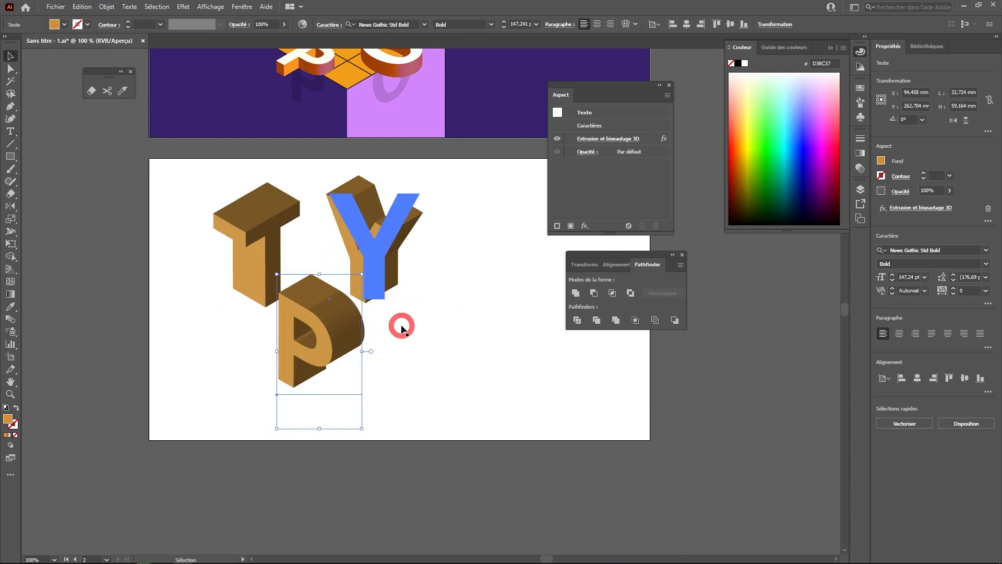
- Set the P's 3D extrusion to the Isométrique haut position and move the letter beneath the T
left_click(304, 332)
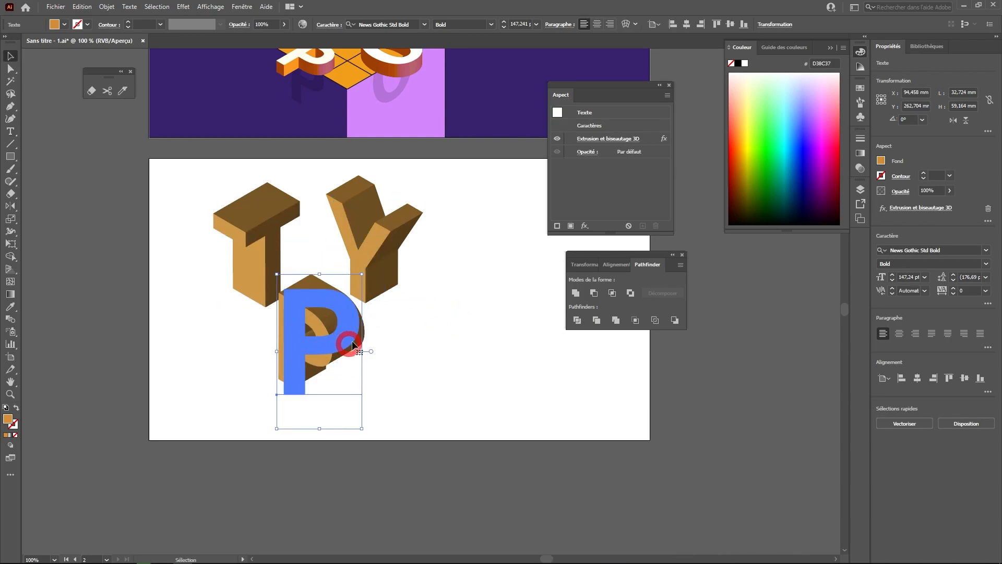
left_click(597, 141)
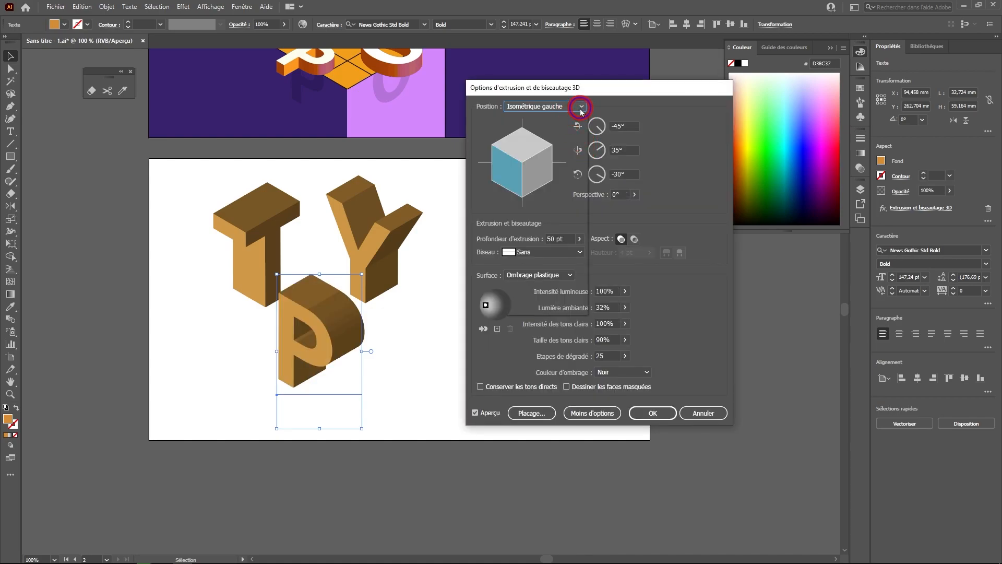
left_click(581, 107)
left_click(566, 302)
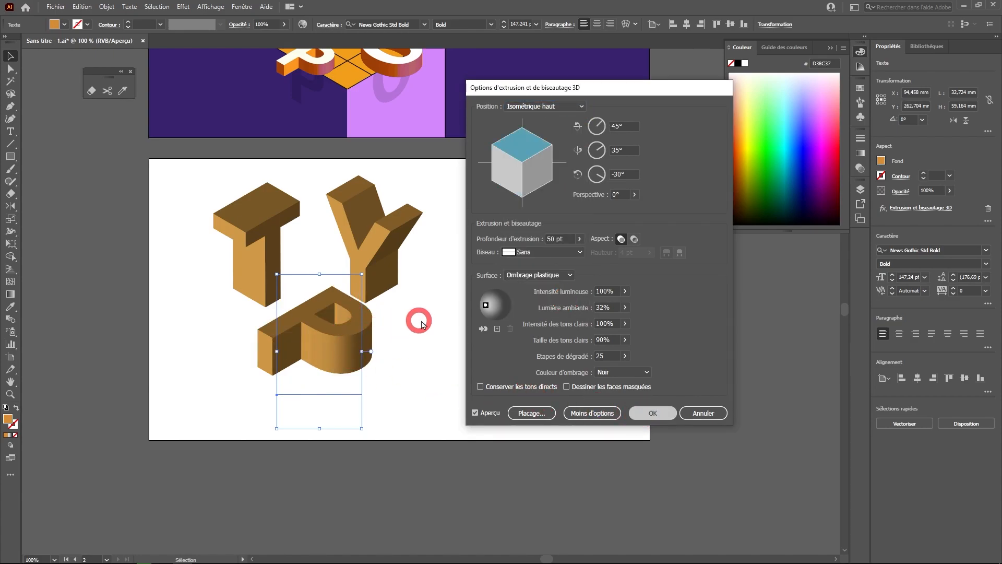
key("Return")
left_click_drag(336, 355, 296, 354)
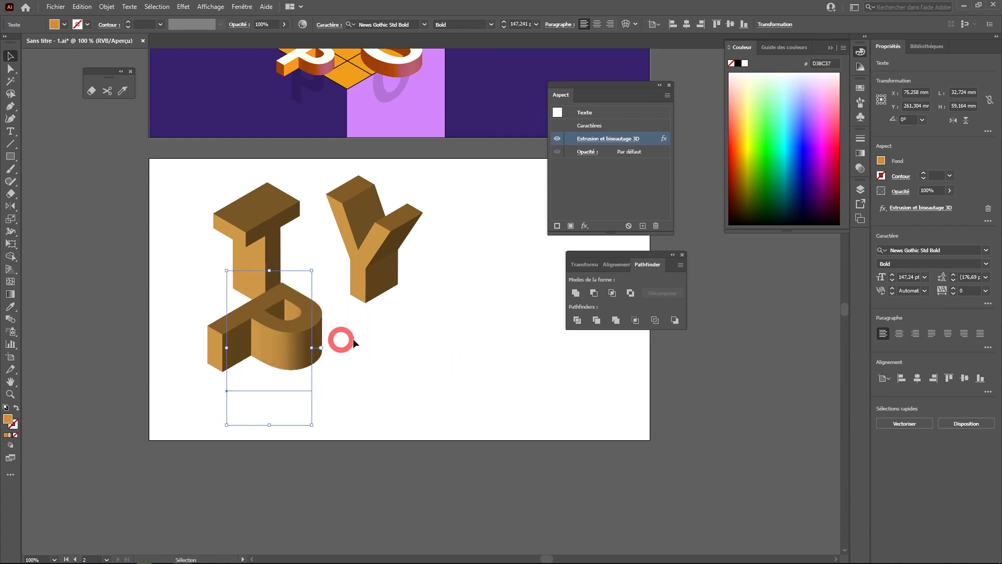
- Duplicate the P beneath the Y and replace the copy's letter with O
left_click_drag(286, 329, 412, 340)
double_click(413, 340)
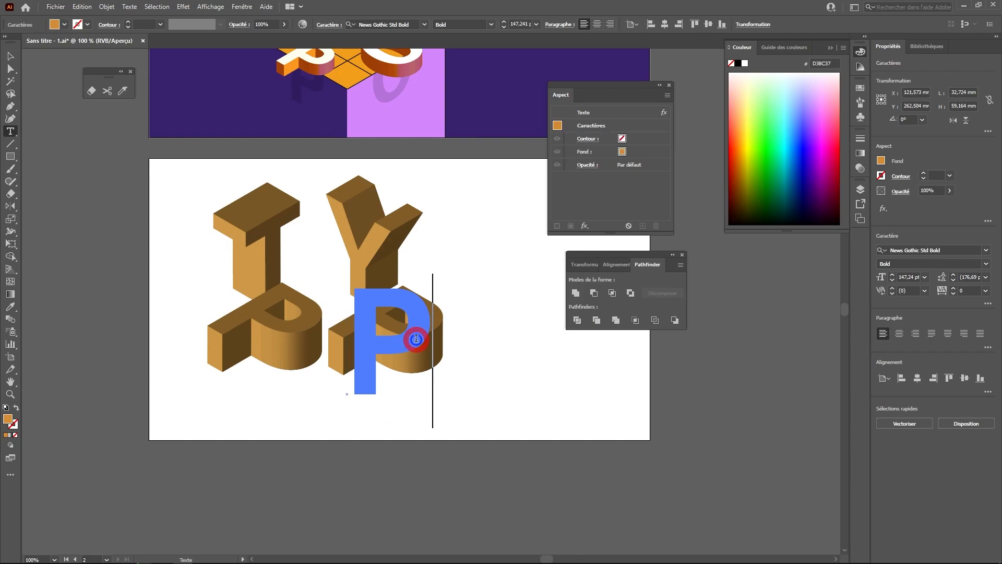
double_click(366, 341)
type("O")
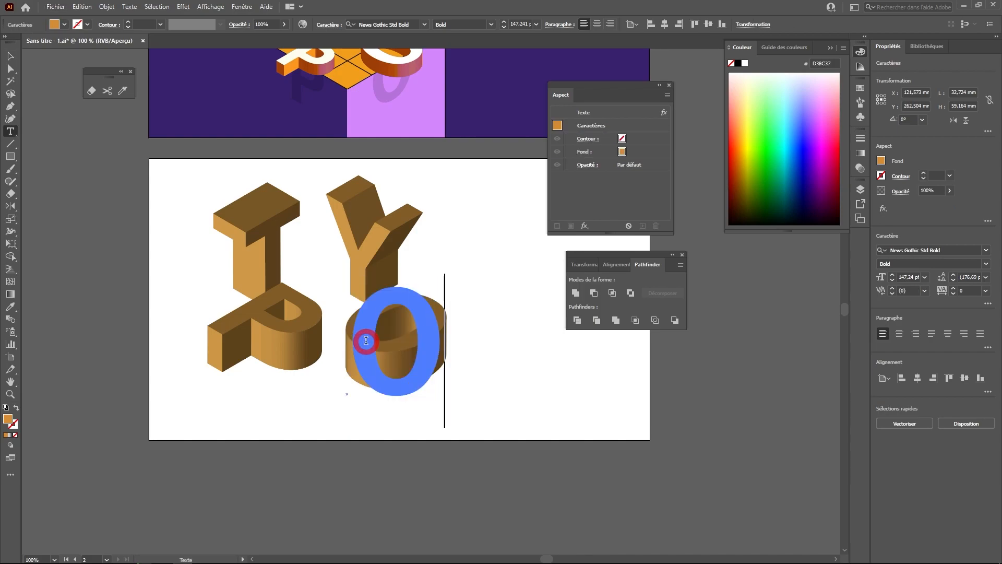
key("Escape")
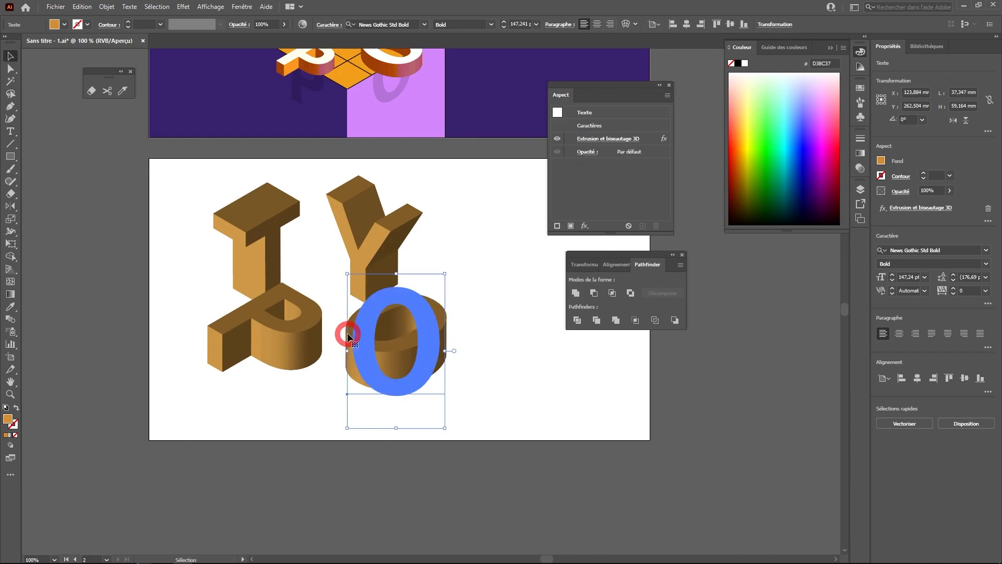
- Review the position presets in the O's 3D extrusion options, keeping Isométrique haut
left_click(601, 139)
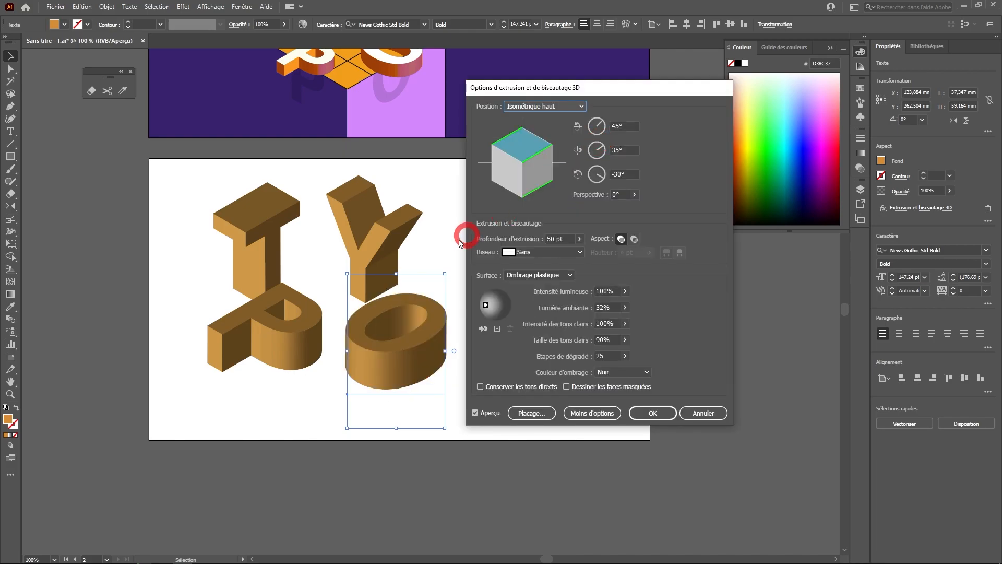
left_click(578, 106)
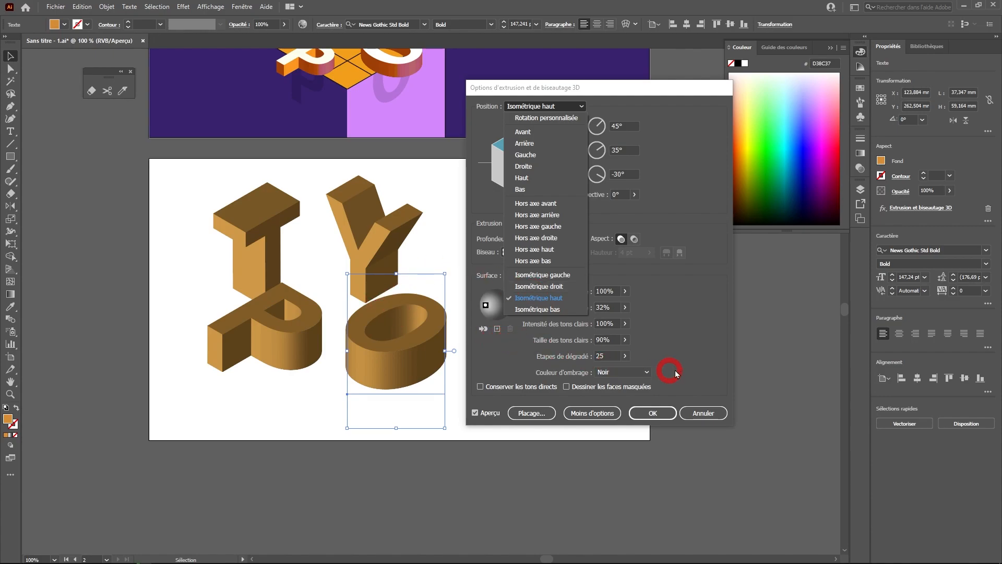
left_click(658, 415)
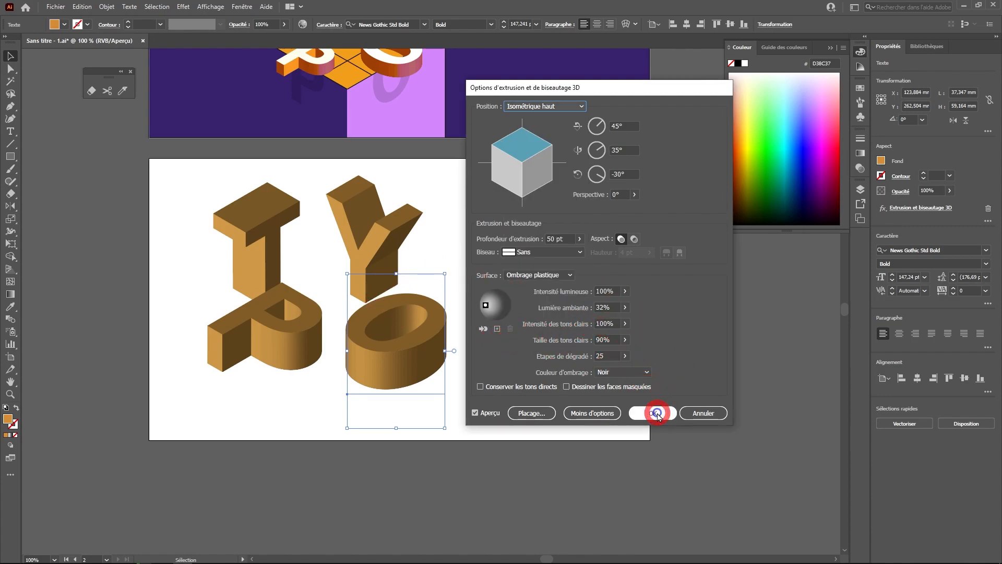
left_click(659, 415)
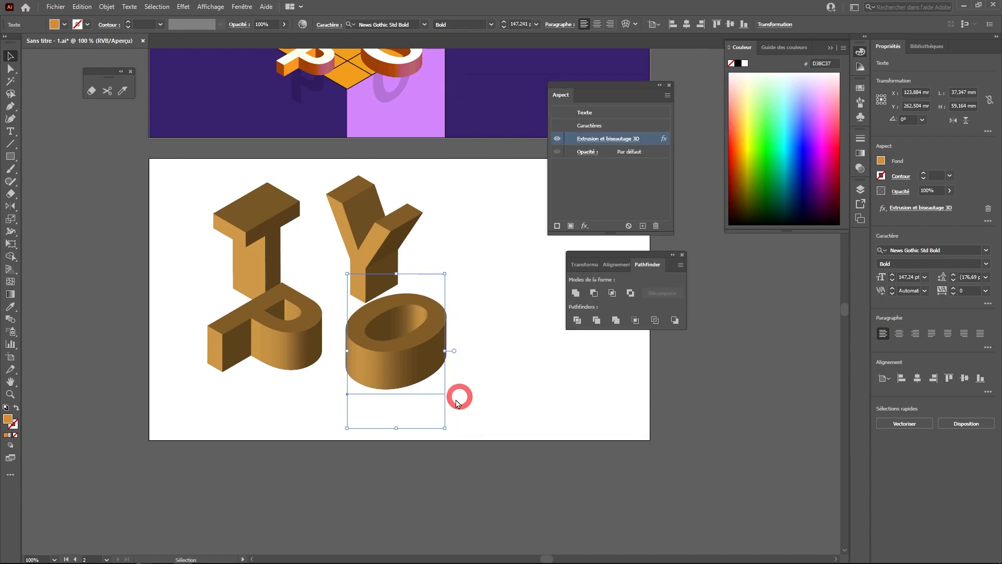
- Rotate the O by 90° so it lies along the other isometric direction
left_click(447, 435)
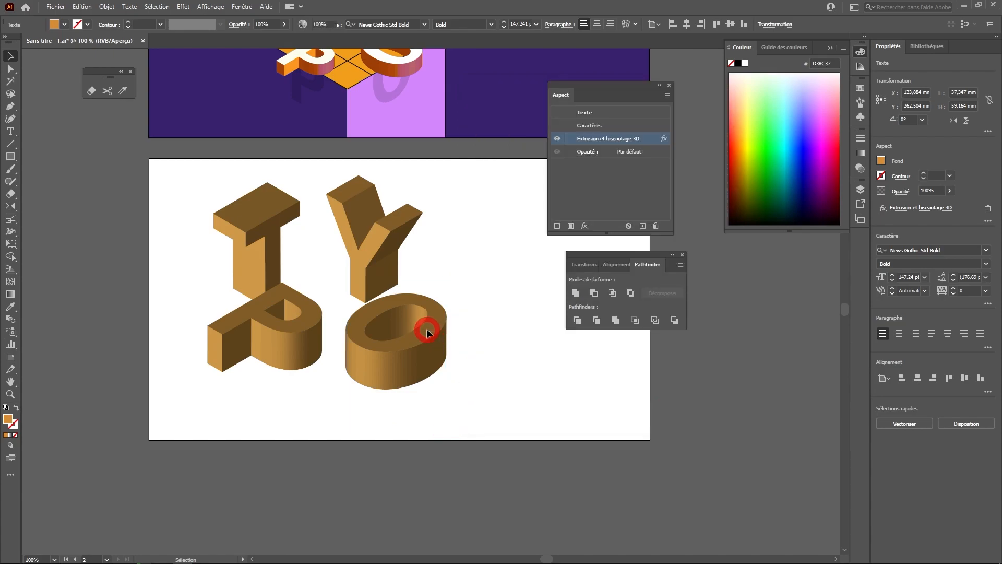
left_click(427, 333)
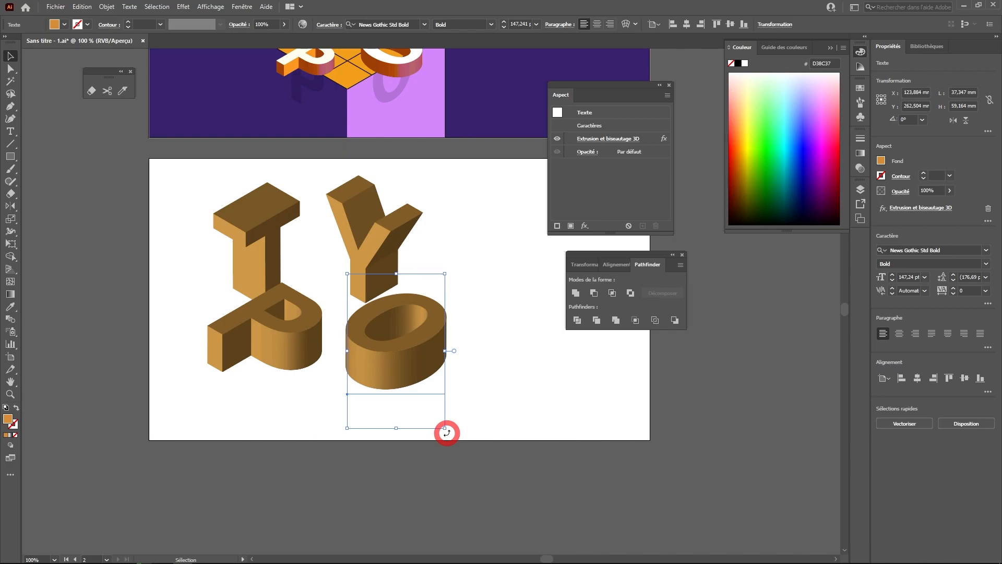
left_click_drag(448, 433, 500, 315)
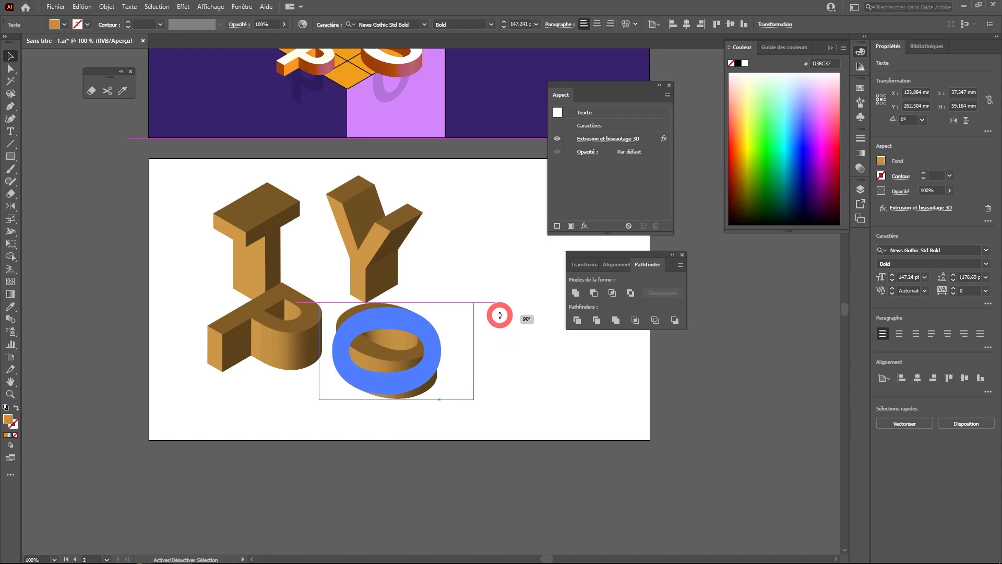
left_click_drag(500, 316, 502, 314)
left_click(484, 339)
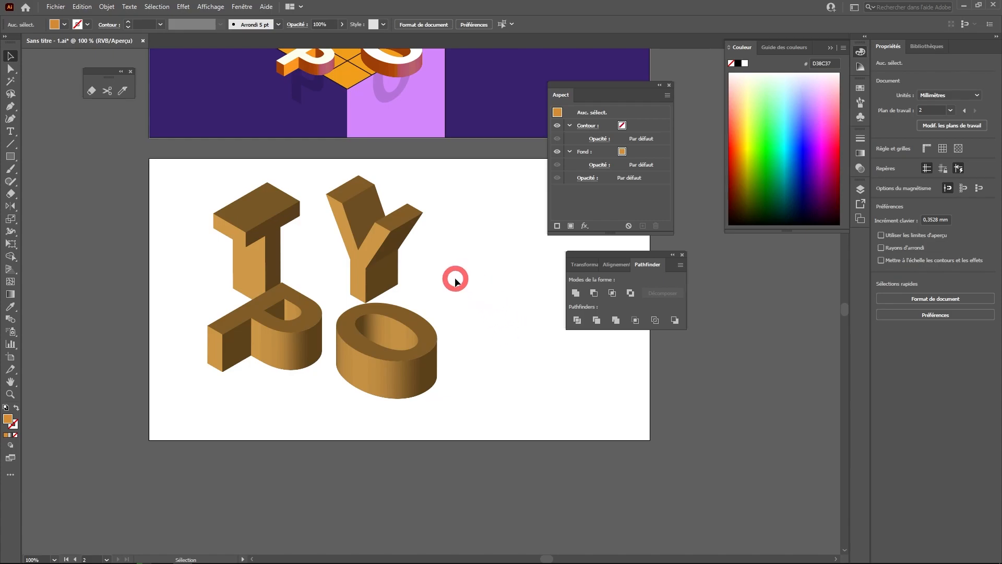
- Reposition the O, T and Y so the four isometric letters form a compact two-row TYPO group
left_click(409, 334)
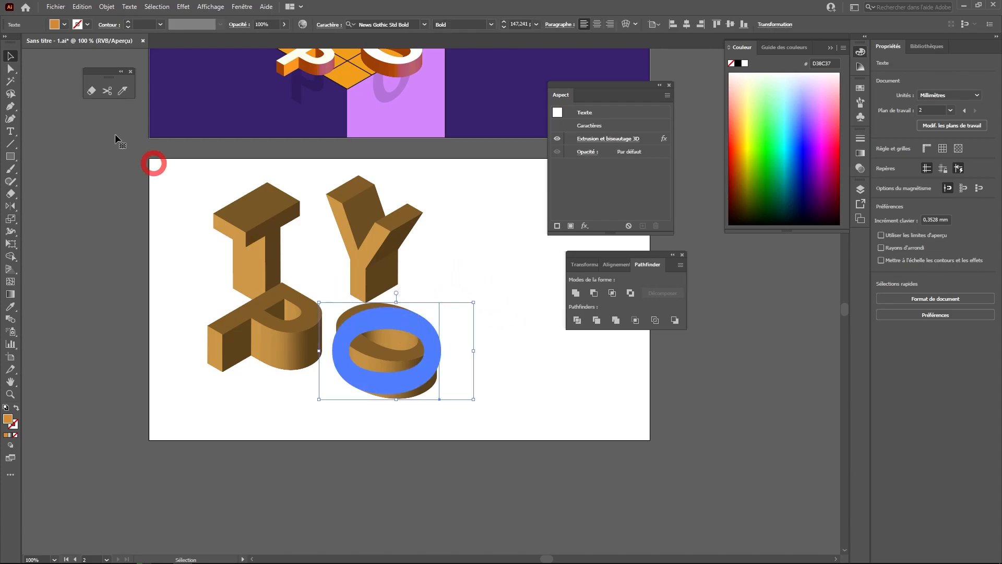
left_click_drag(414, 333, 423, 307)
mouse_move(271, 228)
left_mouse_down()
mouse_move(246, 277)
mouse_move(286, 353)
mouse_move(390, 375)
mouse_move(398, 339)
mouse_move(381, 246)
mouse_move(350, 214)
mouse_move(265, 202)
mouse_move(263, 211)
left_mouse_up()
mouse_move(393, 245)
left_mouse_down()
mouse_move(381, 223)
mouse_move(342, 219)
mouse_move(406, 253)
mouse_move(384, 225)
mouse_move(385, 251)
mouse_move(365, 229)
mouse_move(388, 256)
mouse_move(376, 246)
mouse_move(386, 246)
left_mouse_up()
left_click_drag(261, 224, 268, 228)
left_click(474, 282)
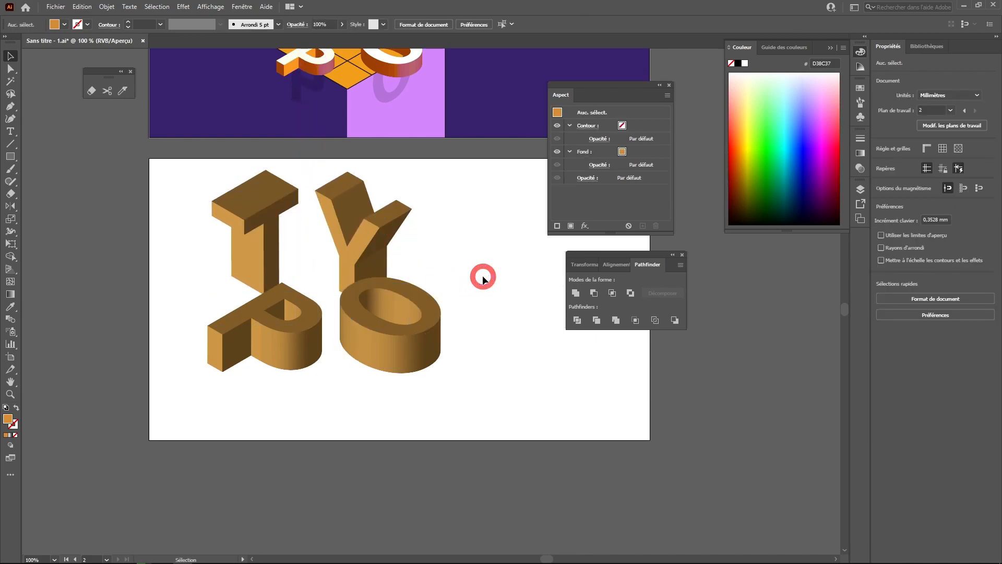
- Compare the four extruded letters with the coloured TYPO illustration on the upper artboard
scroll(470, 241, "up", 5)
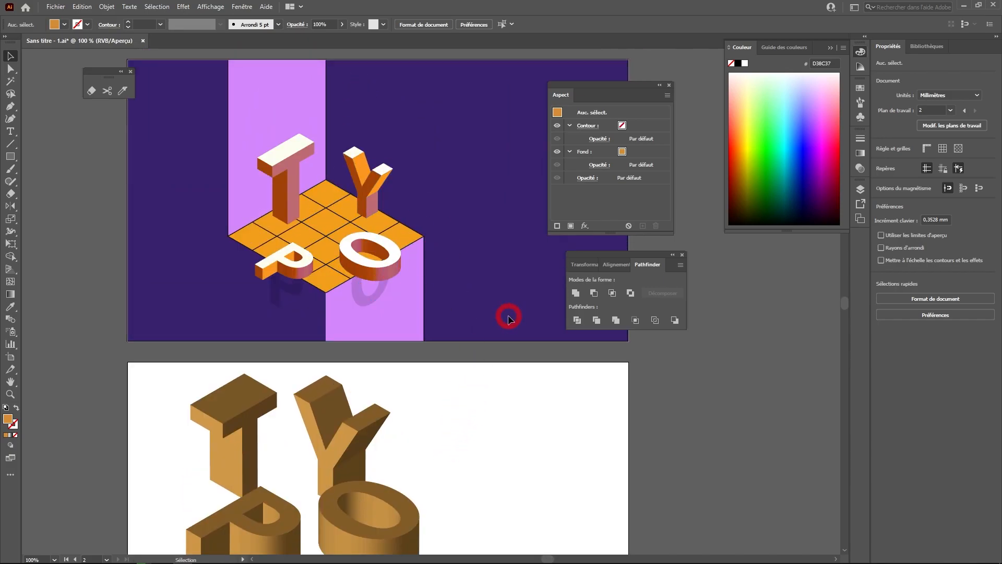
left_click_drag(486, 446, 439, 302)
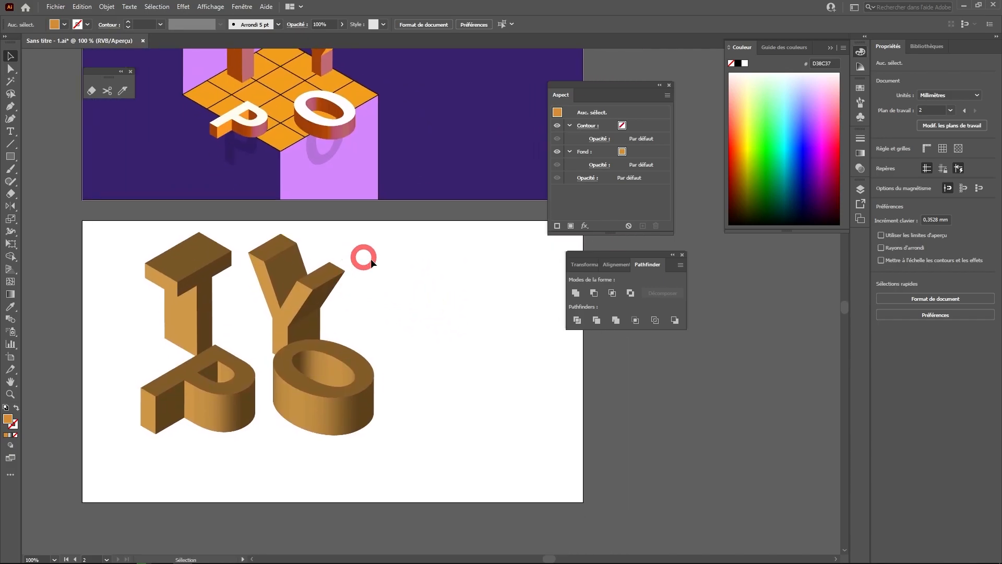
left_click_drag(363, 255, 436, 372)
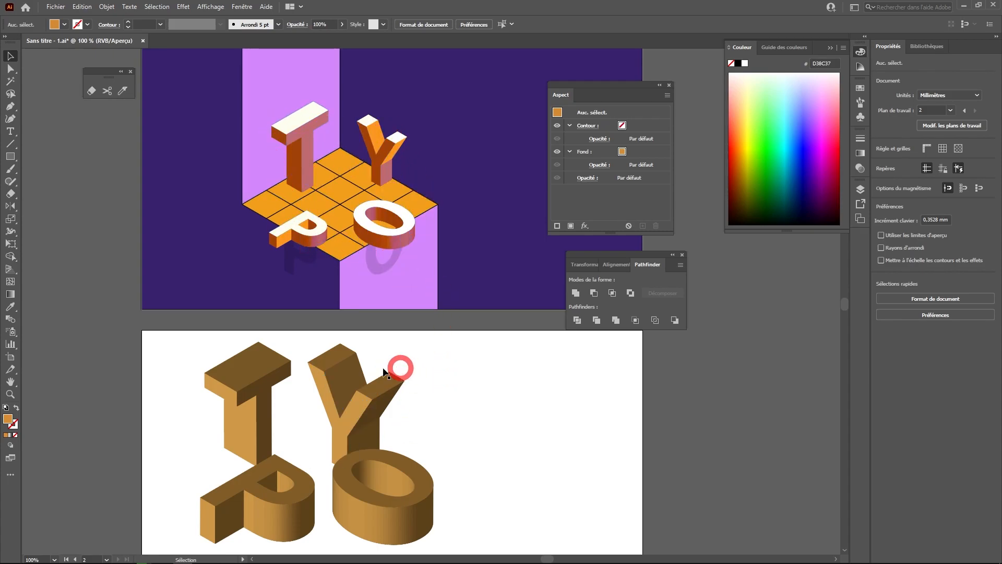
left_click(251, 389)
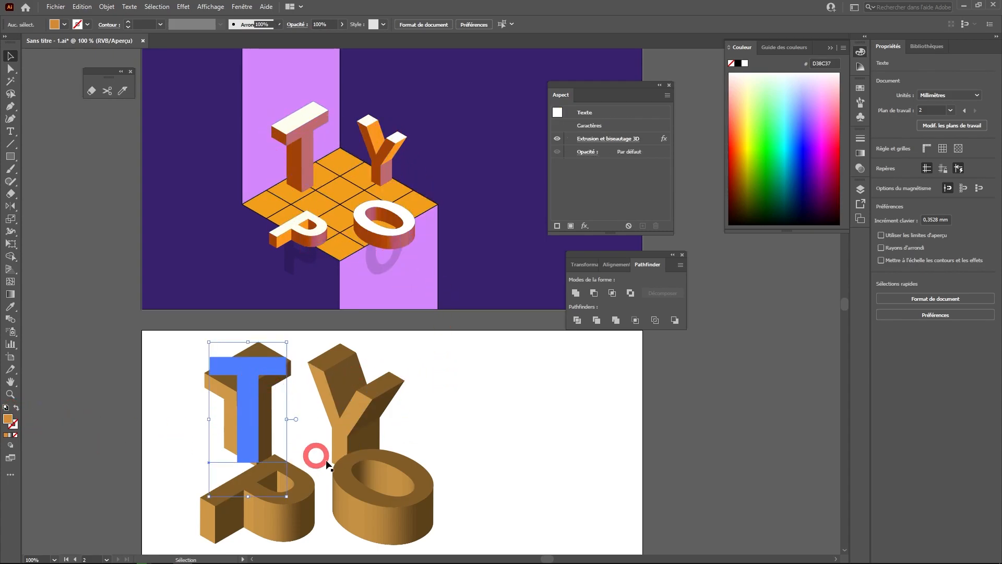
left_click(483, 435)
left_click_drag(455, 449, 386, 391)
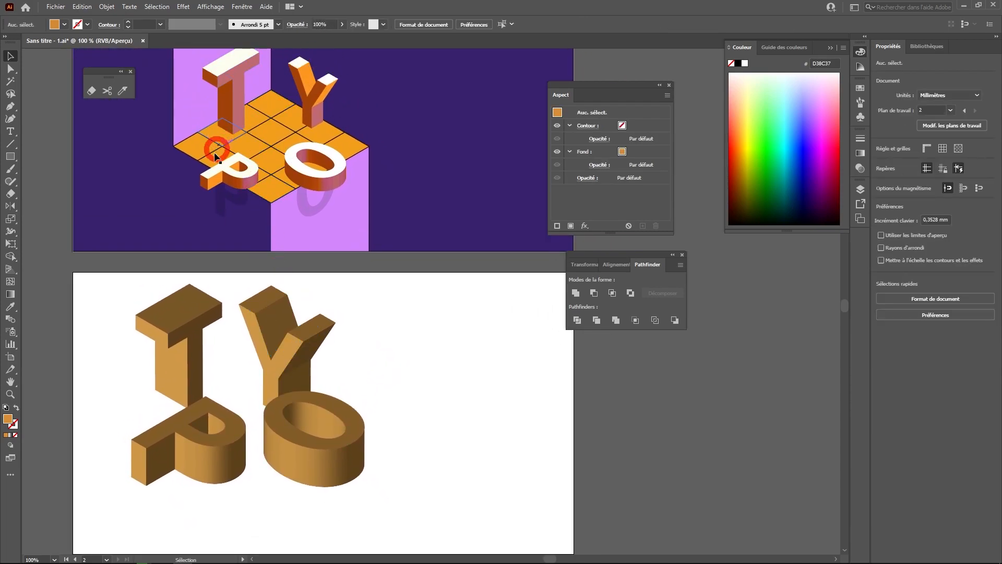
left_click_drag(232, 170, 11, 115)
left_click(10, 158)
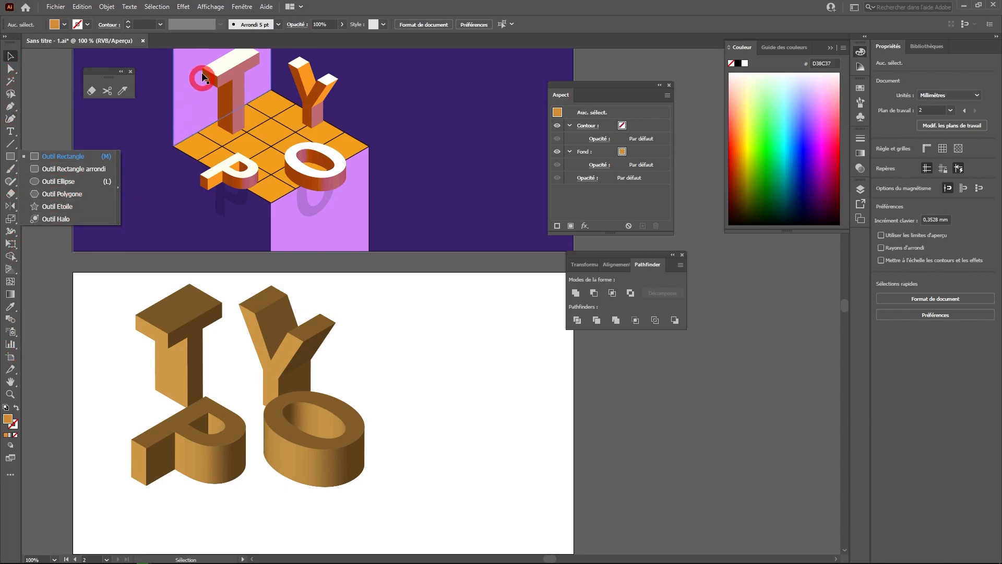
left_click(242, 7)
left_click(242, 8)
left_click_drag(242, 8, 542, 95)
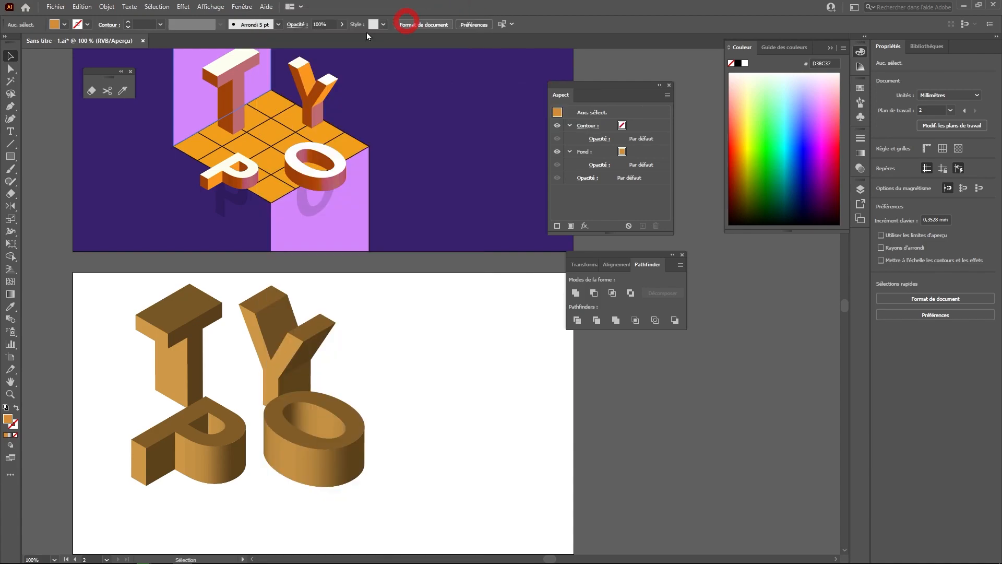
- Draw an upright equilateral triangle about 34 mm wide and 29 mm high beside the Y with the Polygon tool
left_click(10, 157)
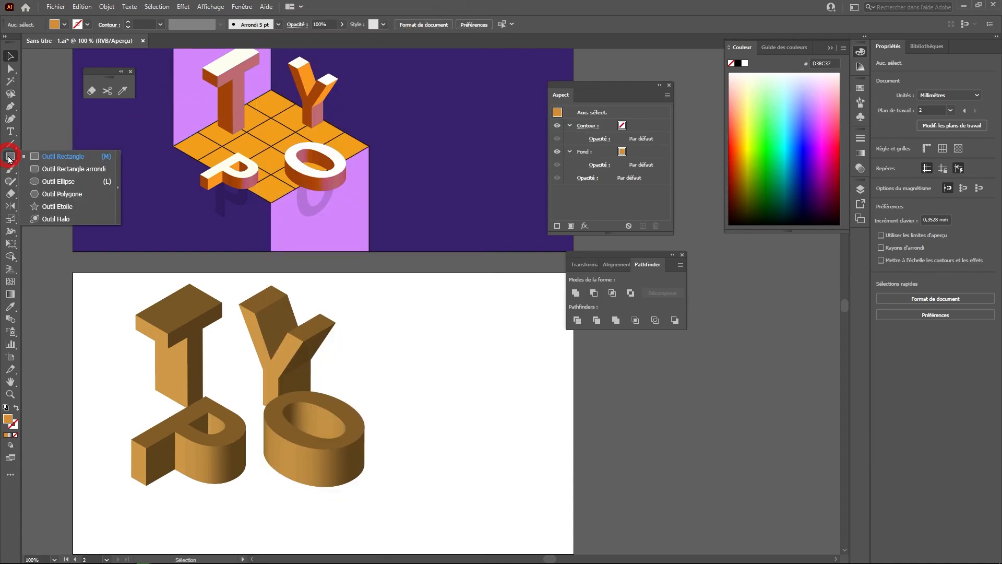
left_click_drag(9, 160, 53, 198)
left_click_drag(417, 354, 464, 391)
key("Up")
key("Down")
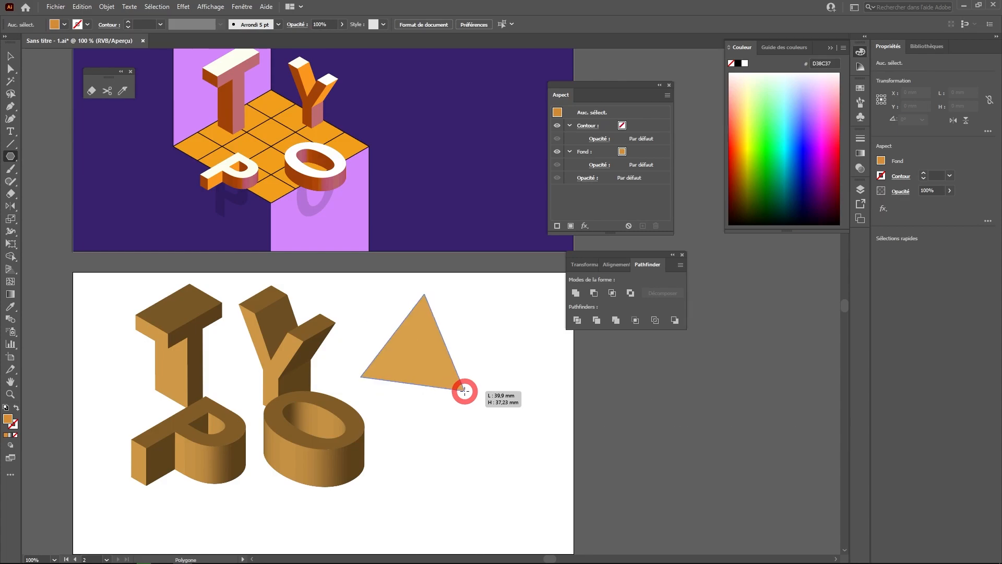
left_click_drag(464, 391, 441, 400)
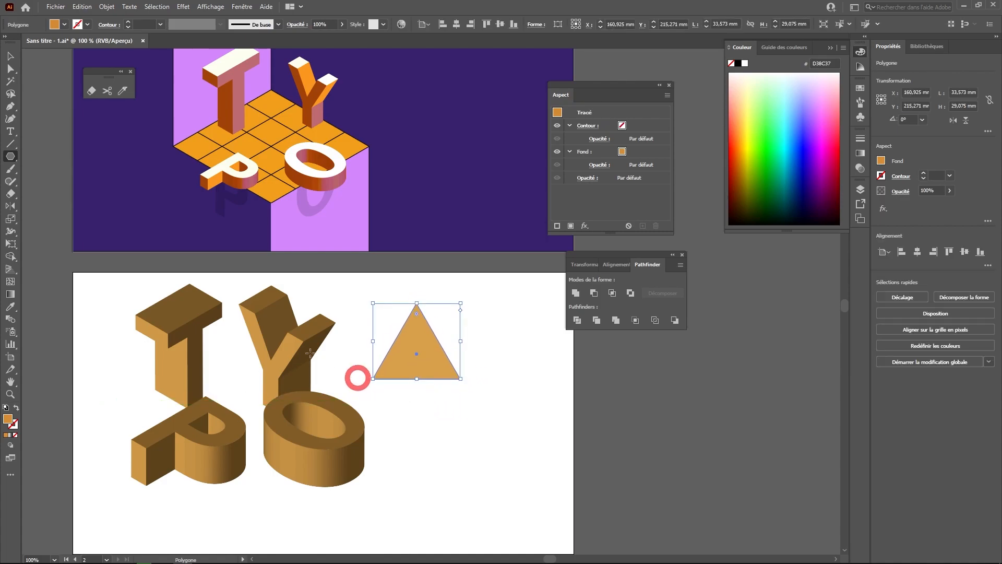
- Reflect a copy of the triangle horizontally across its base edge so the two triangles form a rhombus
key("ctrl+plus")
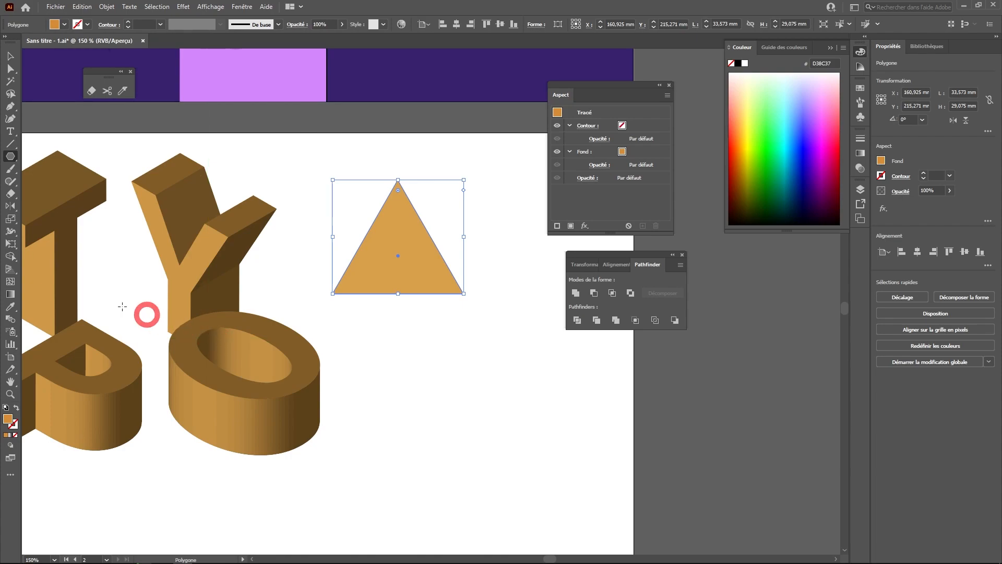
left_click_drag(10, 207, 53, 224)
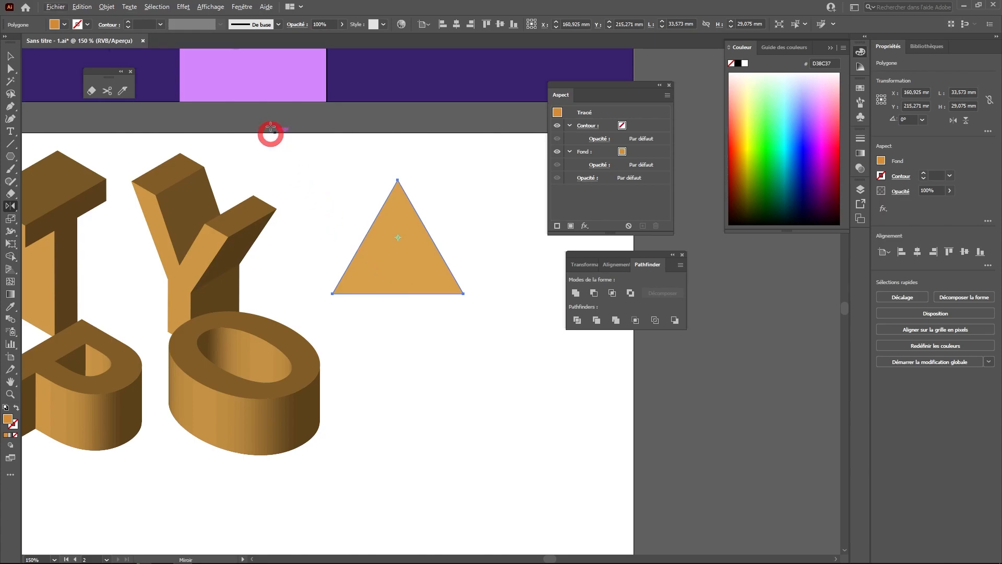
left_click(211, 7)
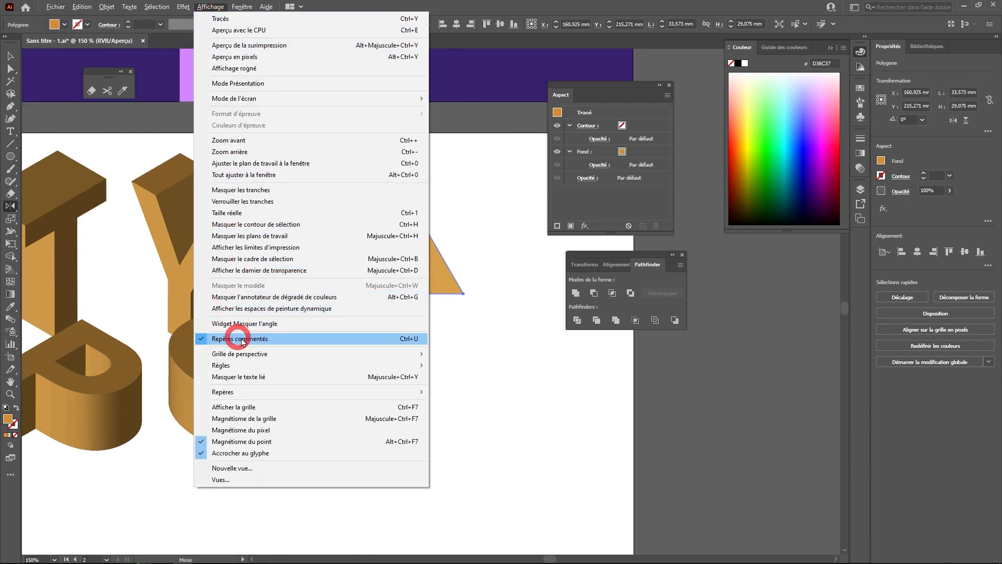
left_click(215, 344)
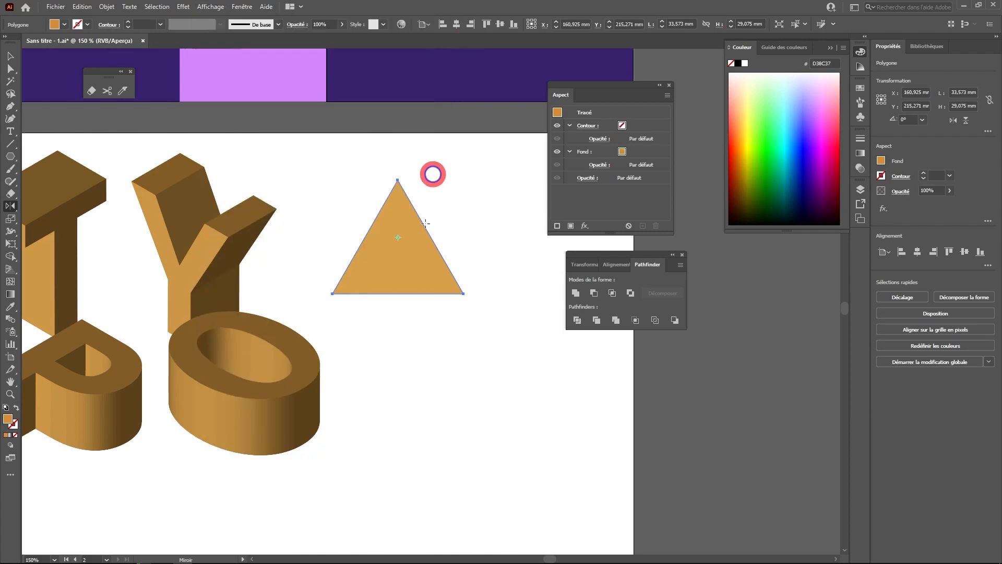
left_click(395, 294, "alt")
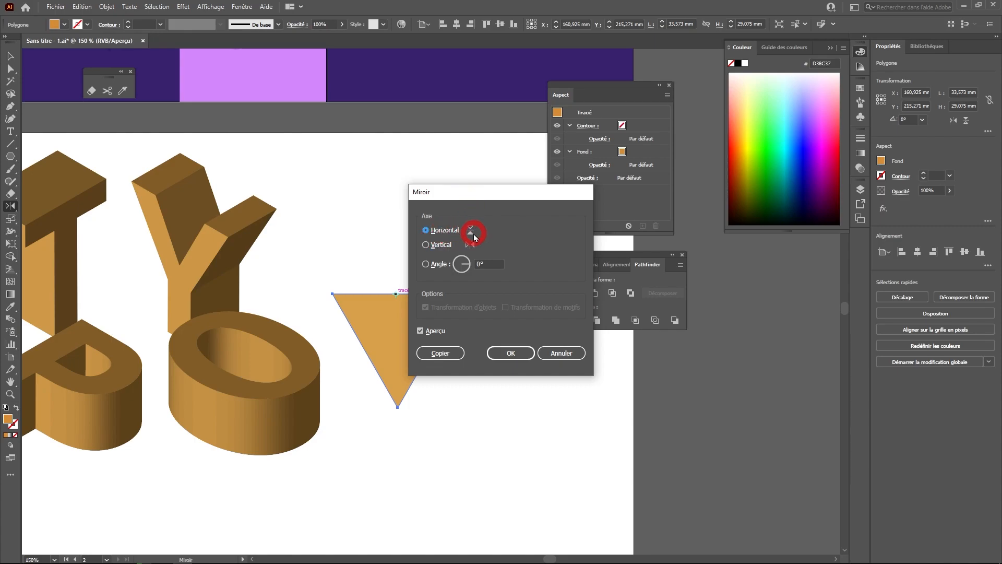
left_click(440, 354)
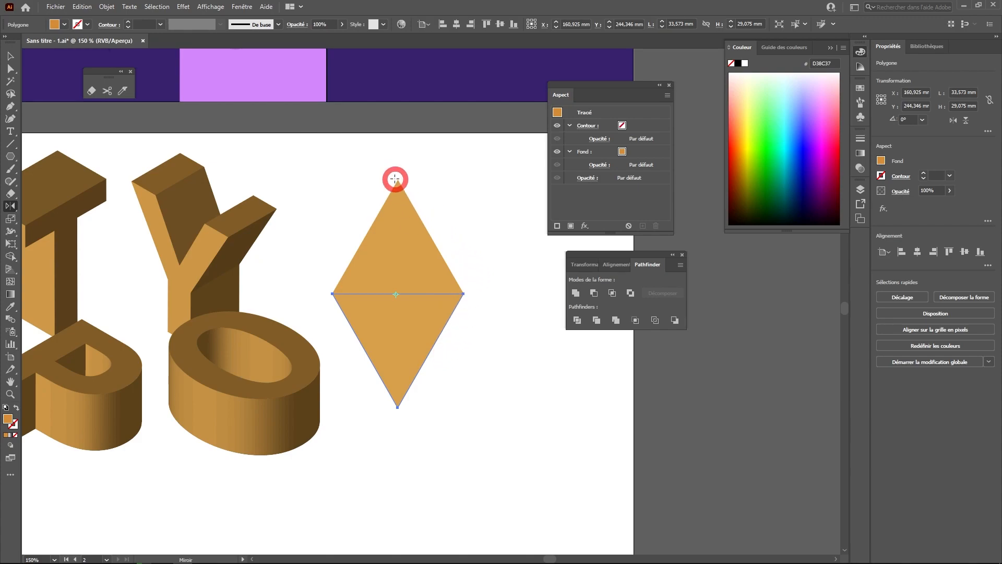
- Unite the two triangles into a single rhombus with Pathfinder
left_click(397, 354)
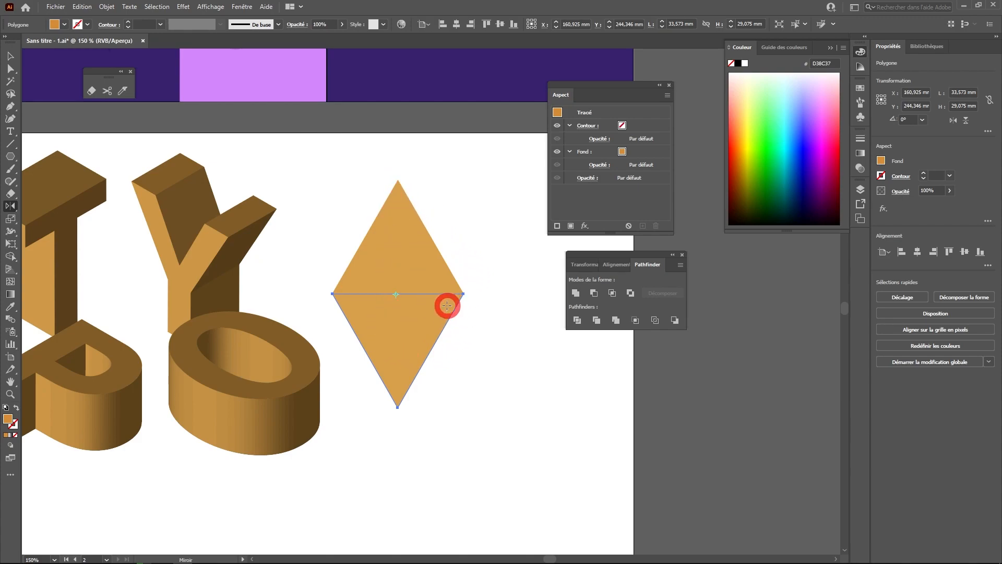
left_click(14, 57)
left_click_drag(339, 193, 446, 337)
left_click(557, 310)
left_click_drag(538, 264, 443, 306)
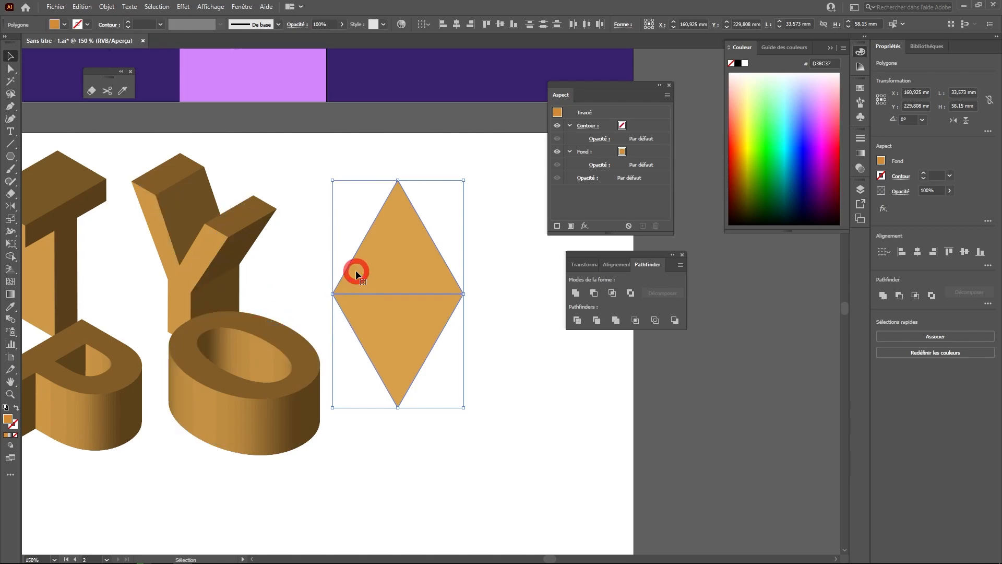
left_click(648, 265)
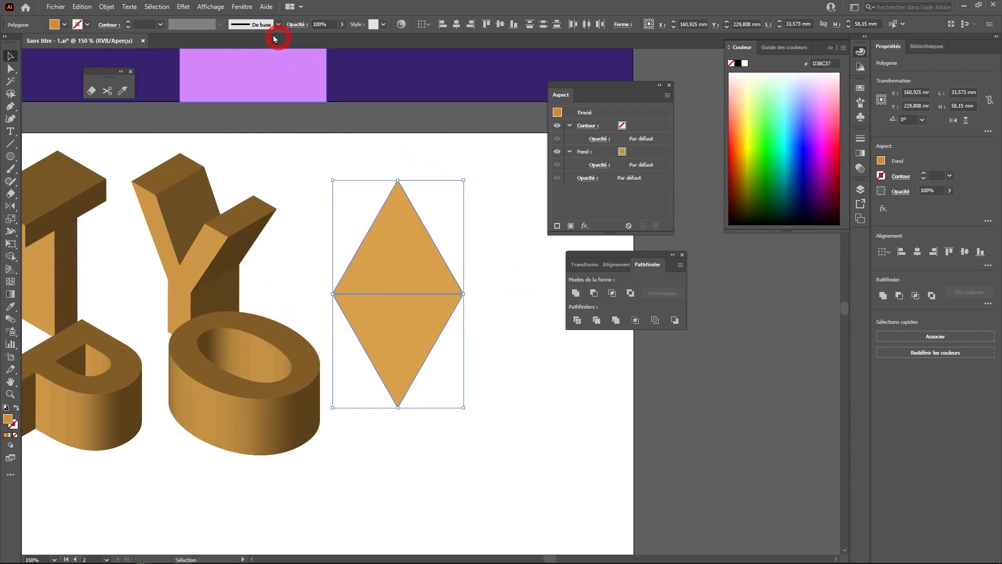
left_click(242, 7)
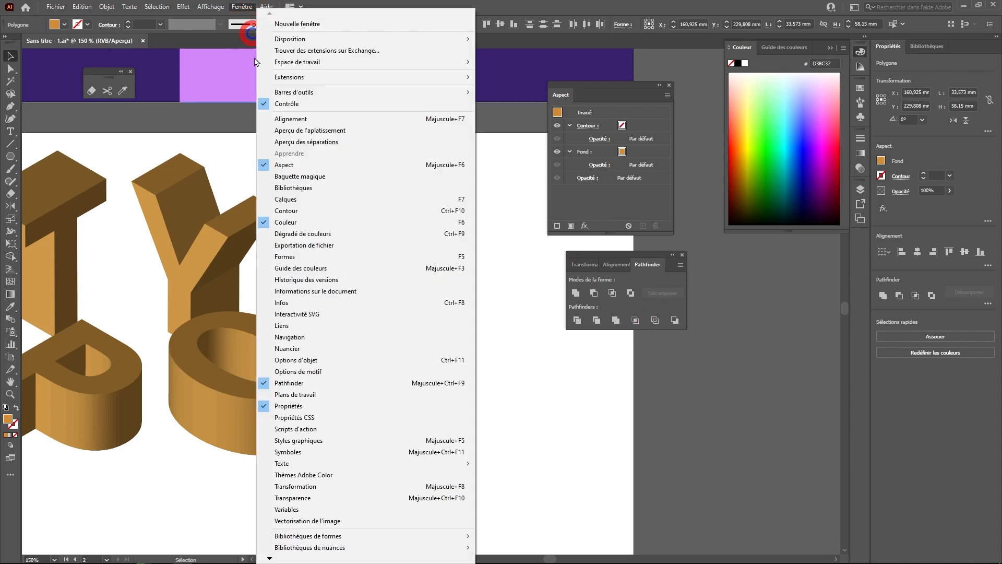
left_click(289, 383)
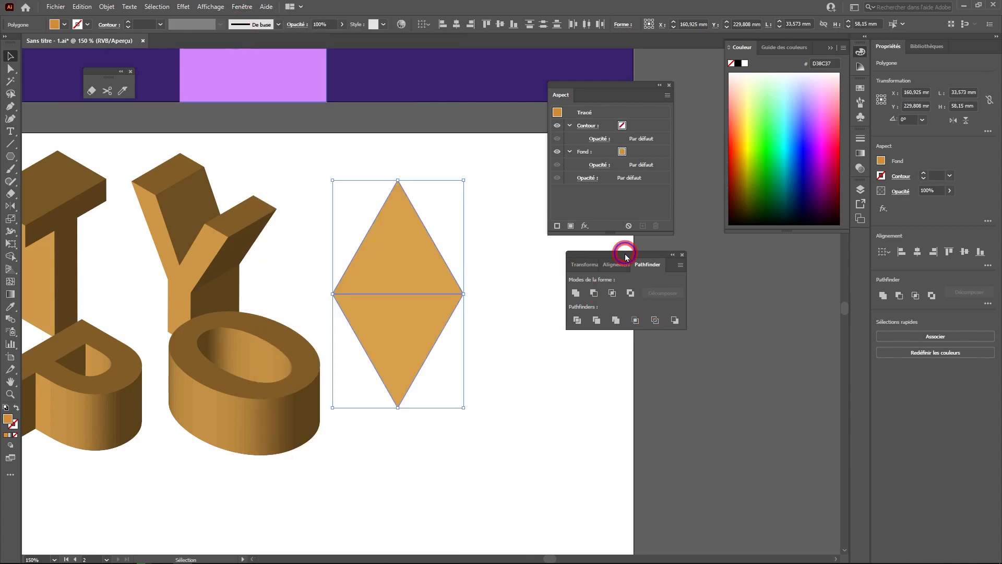
left_click(576, 293)
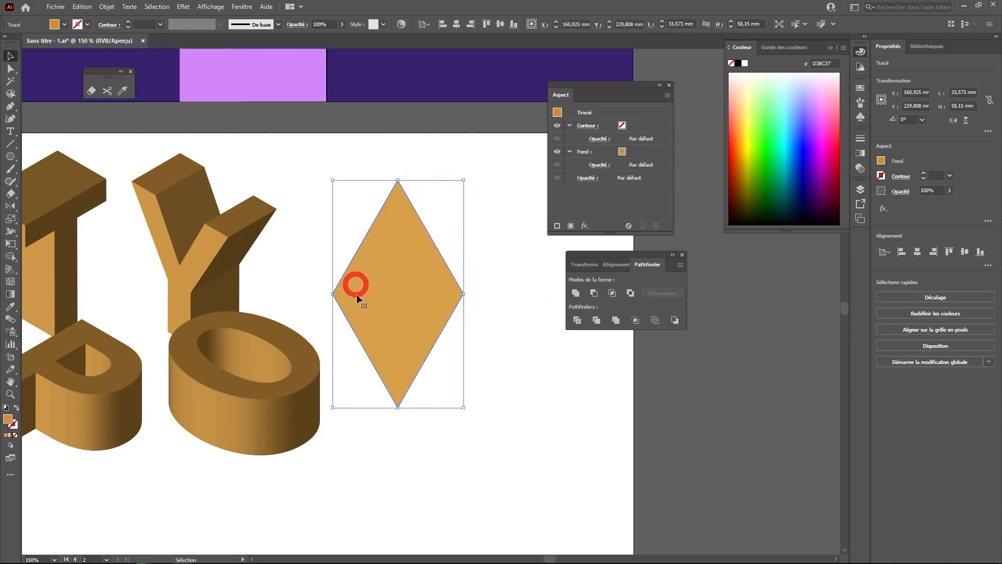
- Rotate the rhombus by 90° so its long diagonal is horizontal, and place it in the artboard's lower-right corner
left_click_drag(406, 296, 475, 395)
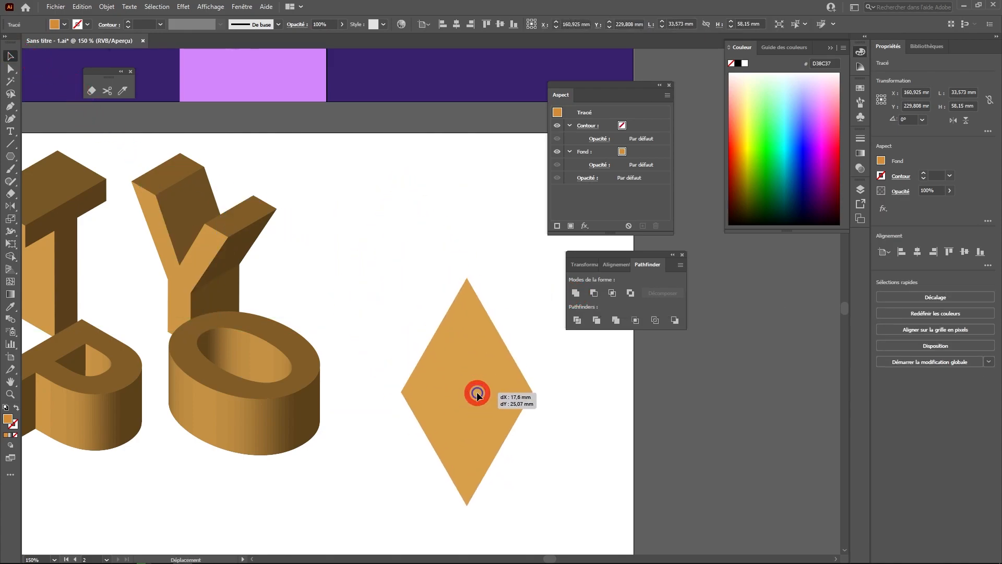
left_click_drag(534, 276, 588, 448)
left_click(606, 461)
scroll(537, 428, "down", 1)
left_click_drag(415, 324, 451, 374)
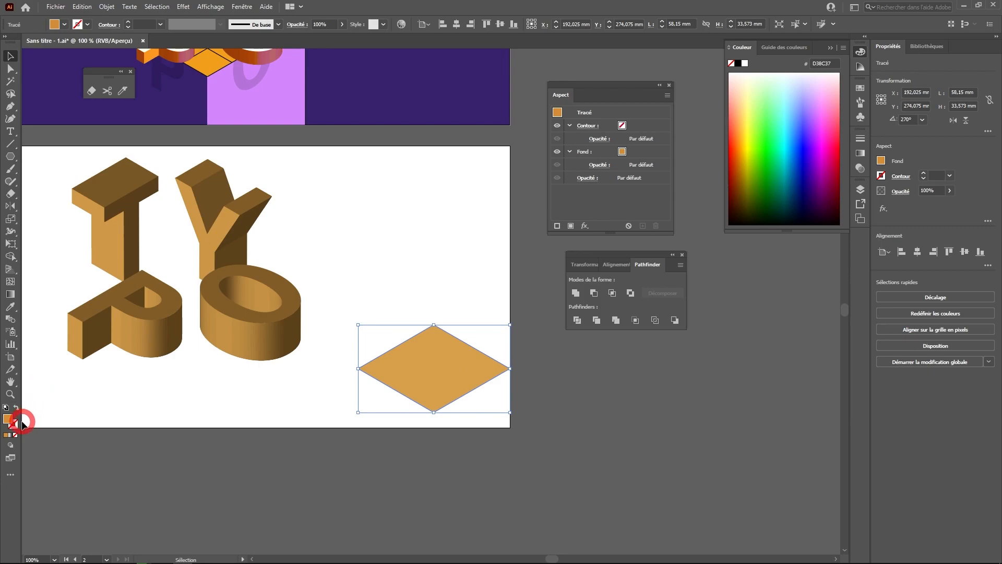
- Give the rhombus a 1 pt dark blue stroke, colour 13017C
left_click(108, 66)
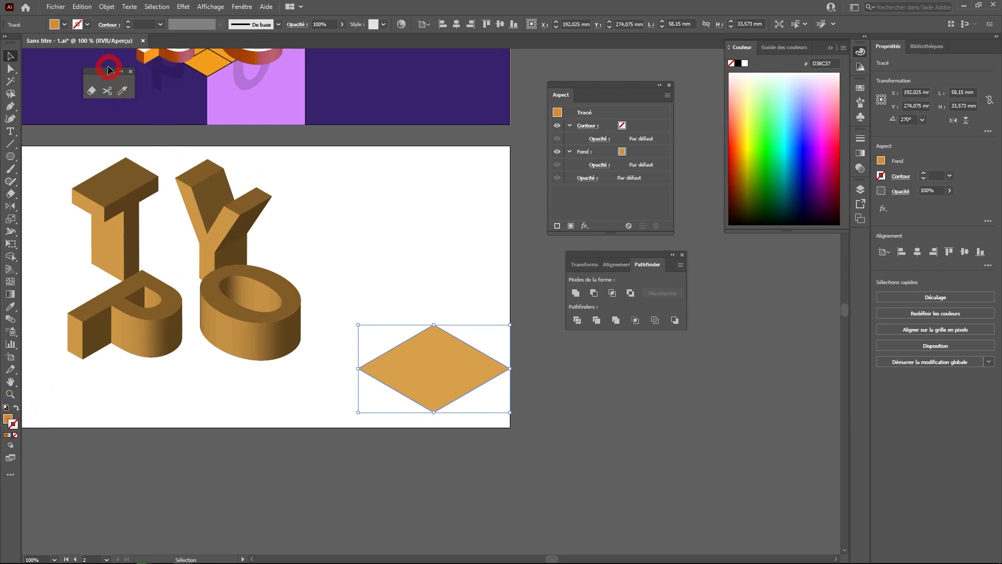
left_click(79, 35)
left_click(406, 135)
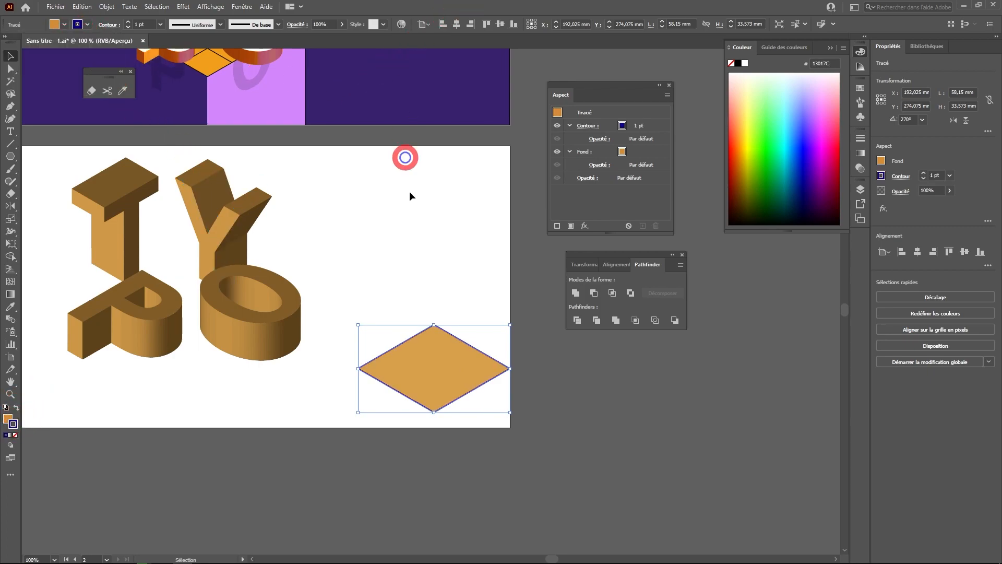
- Duplicate the rhombus straight upward so that the copy's lower tip meets the original's upper tip
left_click(433, 373)
left_click(436, 411)
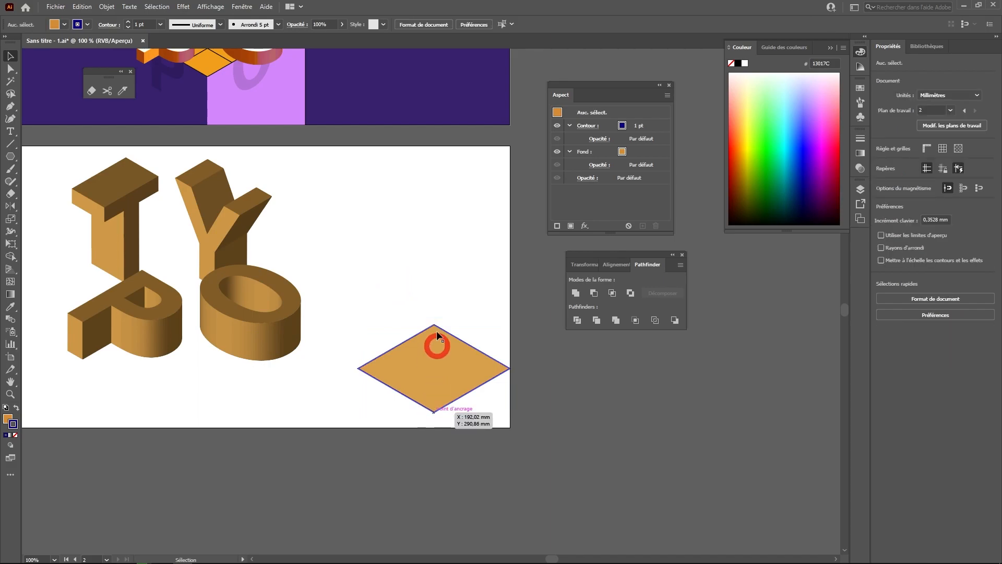
left_click_drag(437, 321, 432, 320)
scroll(436, 329, "up", 2)
left_click(245, 261)
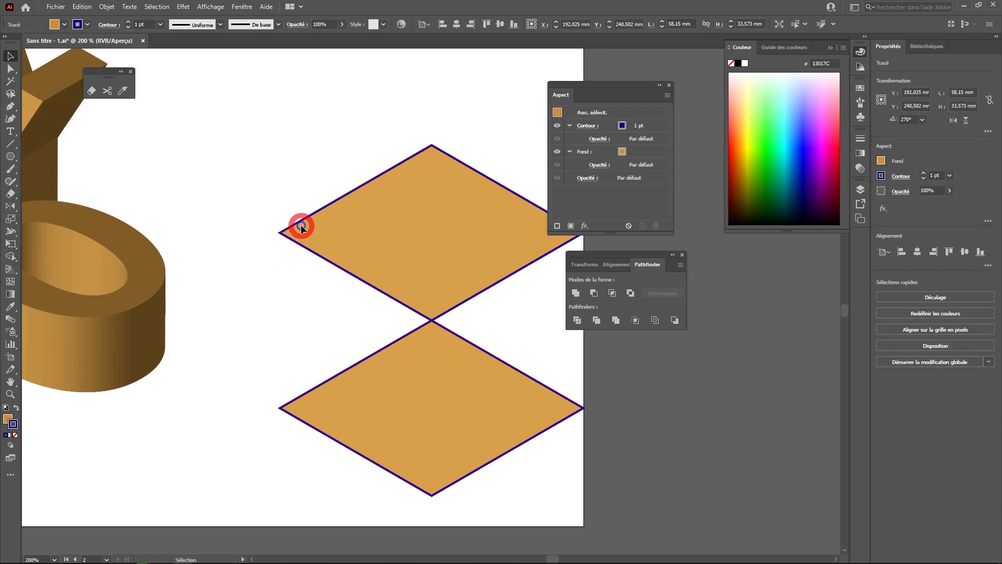
- Add rhombus copies in the gaps on both sides to complete a 2×2 isometric grid, and group the four tiles
left_click_drag(280, 235, 319, 312)
left_click(527, 439, "ctrl+alt")
left_click_drag(500, 396, 511, 434)
left_click(511, 433)
left_click_drag(514, 247, 287, 246)
left_click_drag(239, 94, 362, 306)
key("ctrl+g")
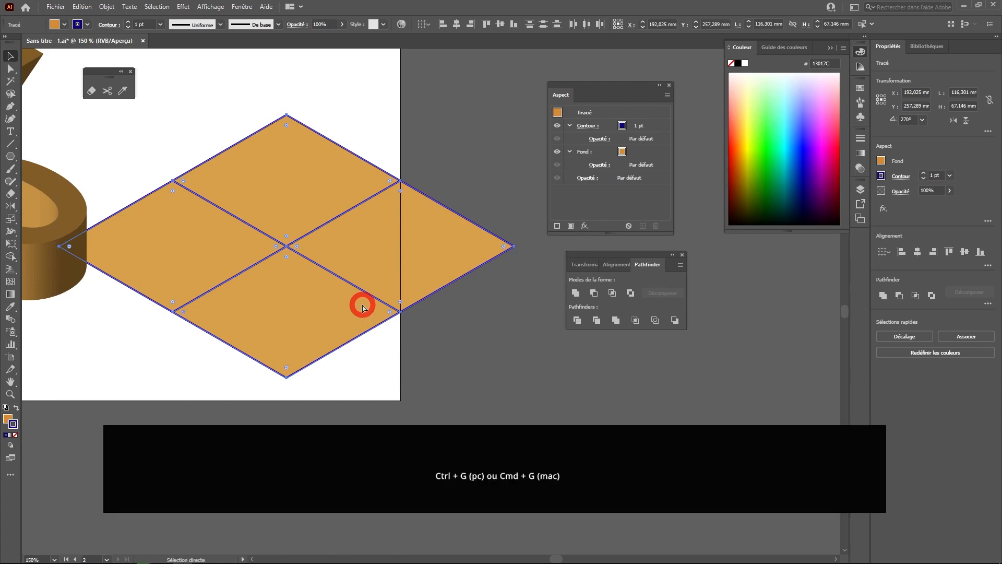
- Scale the tile group to half size, duplicate it edge to edge into a 4×4 isometric grid, and group everything
key("ctrl+minus")
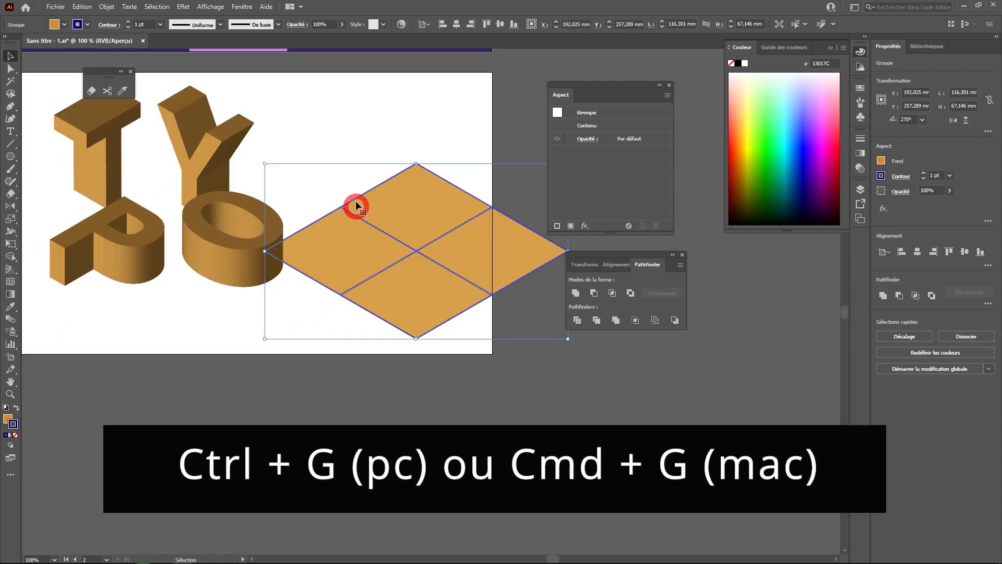
left_click_drag(266, 164, 326, 219)
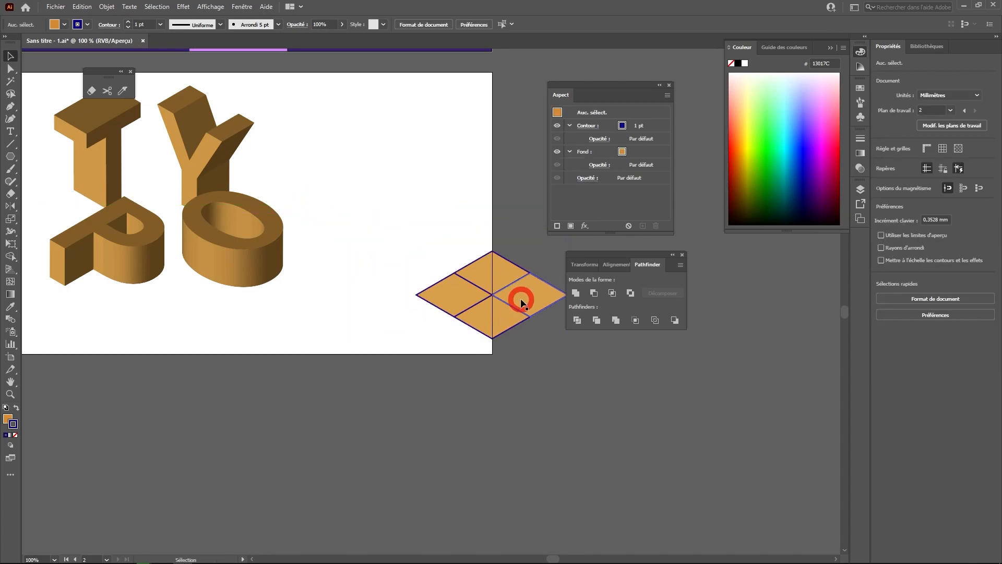
left_click_drag(522, 300, 387, 299)
left_click_drag(312, 334, 388, 298)
left_click_drag(388, 211, 388, 298)
left_click_drag(341, 182, 459, 340)
key("ctrl+g")
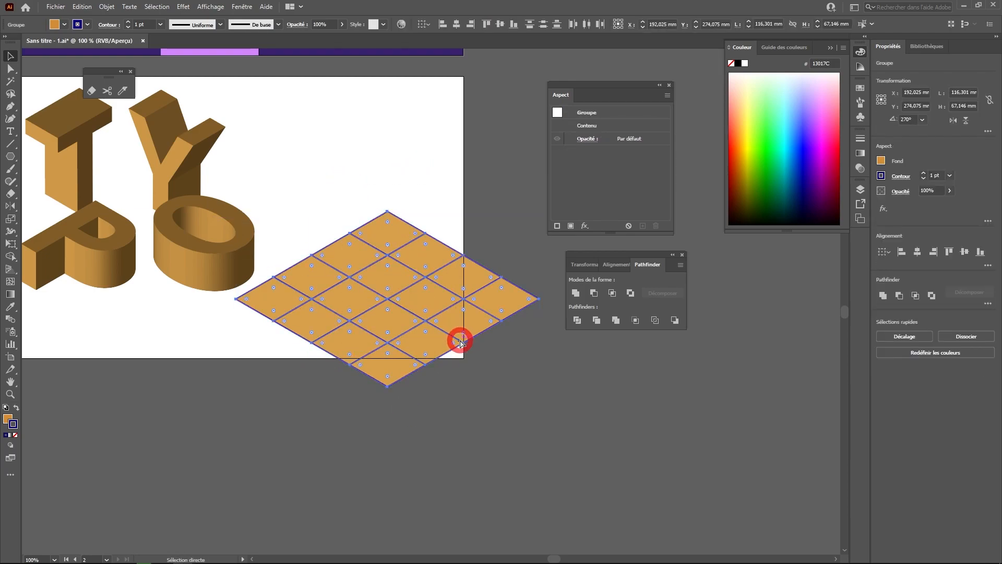
- Move the 4×4 grid behind the TYPO letters so it acts as their floor
left_click(493, 181)
left_click_drag(388, 305, 237, 269)
left_click_drag(292, 282, 261, 279)
left_click_drag(296, 232, 427, 267)
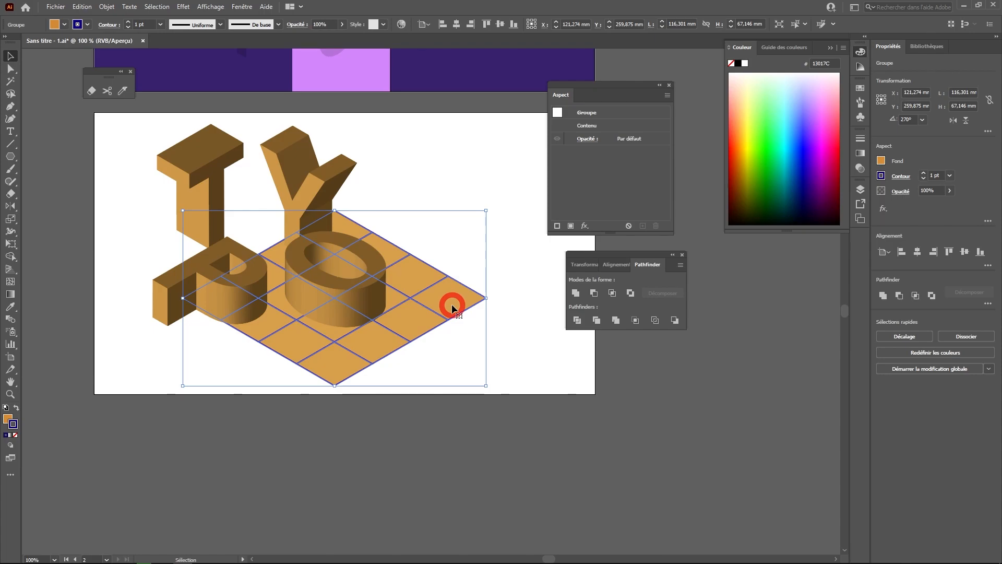
- Enlarge the floor grid proportionally so the four letters fit on it
left_click(509, 285)
left_click_drag(387, 325, 374, 340)
left_click_drag(452, 214, 555, 151)
left_click(363, 424)
left_click_drag(398, 380, 347, 405)
- Reposition the O, P, Y and T so the letters stand in two rows on the floor grid
left_click_drag(331, 323, 365, 324)
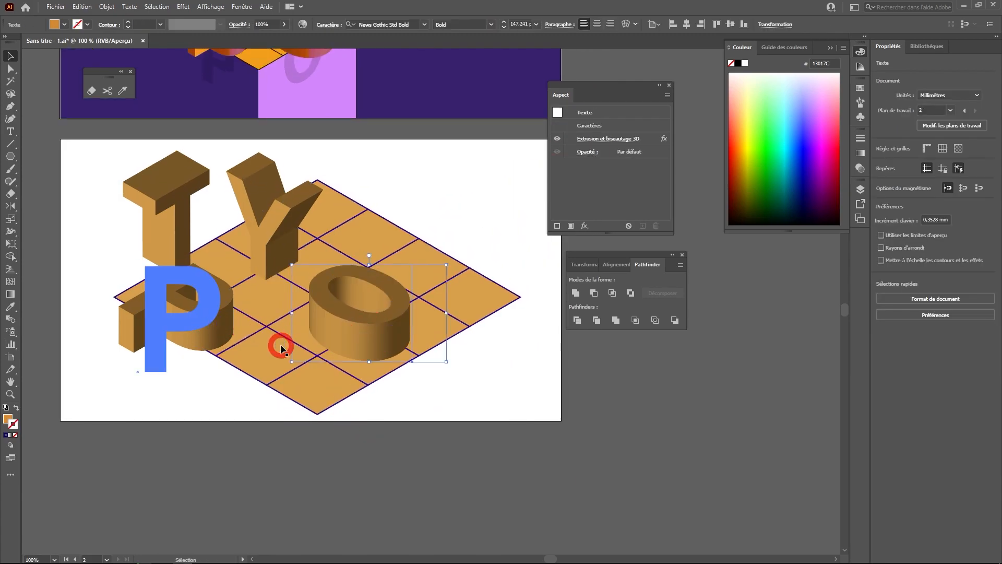
left_click_drag(281, 348, 329, 357)
left_click_drag(279, 214, 334, 199)
left_click_drag(177, 207, 237, 213)
left_click_drag(331, 266, 310, 292)
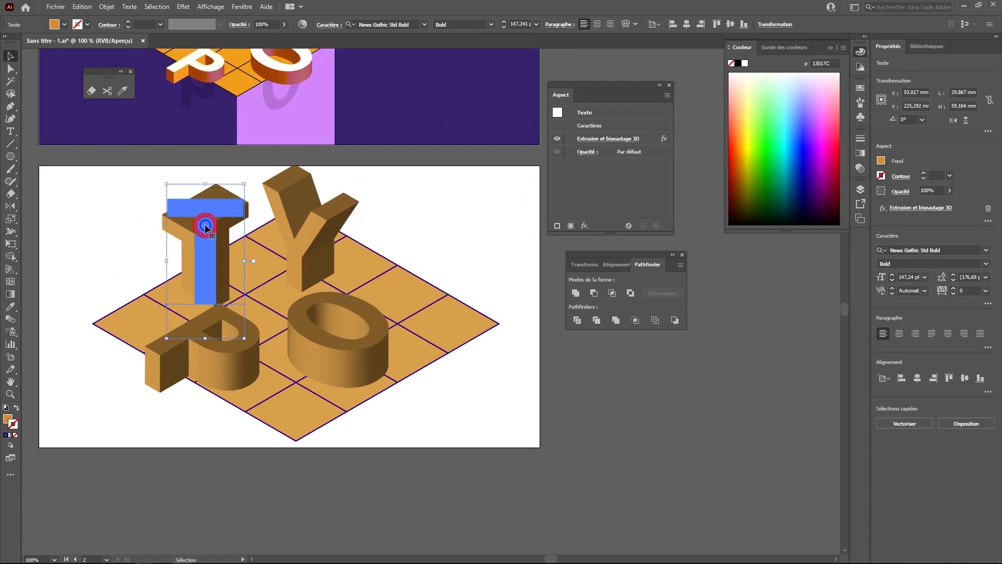
- Expand the appearance of the T to turn its 3D extrusion into editable shapes
left_click(108, 7)
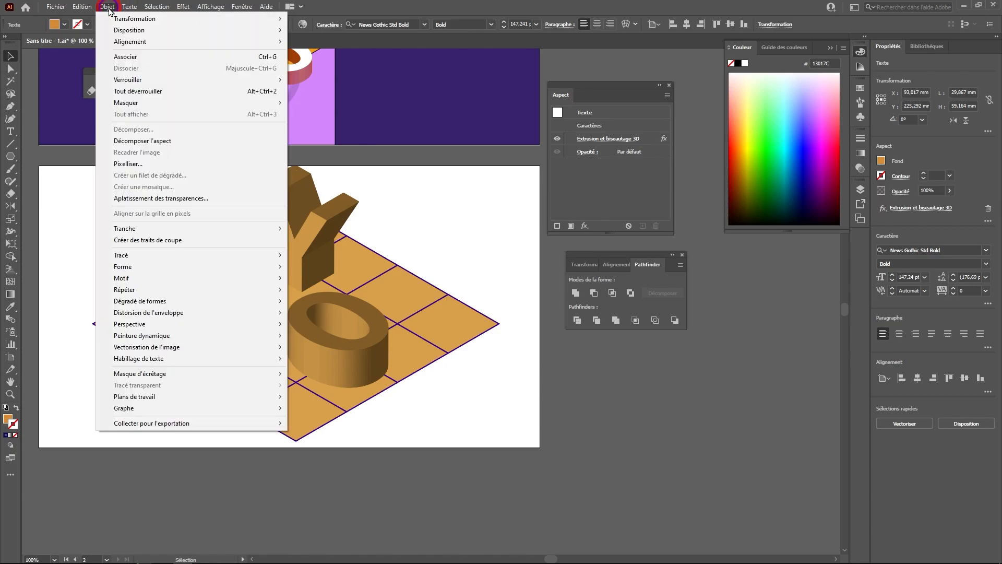
left_click(124, 141)
left_click(123, 217)
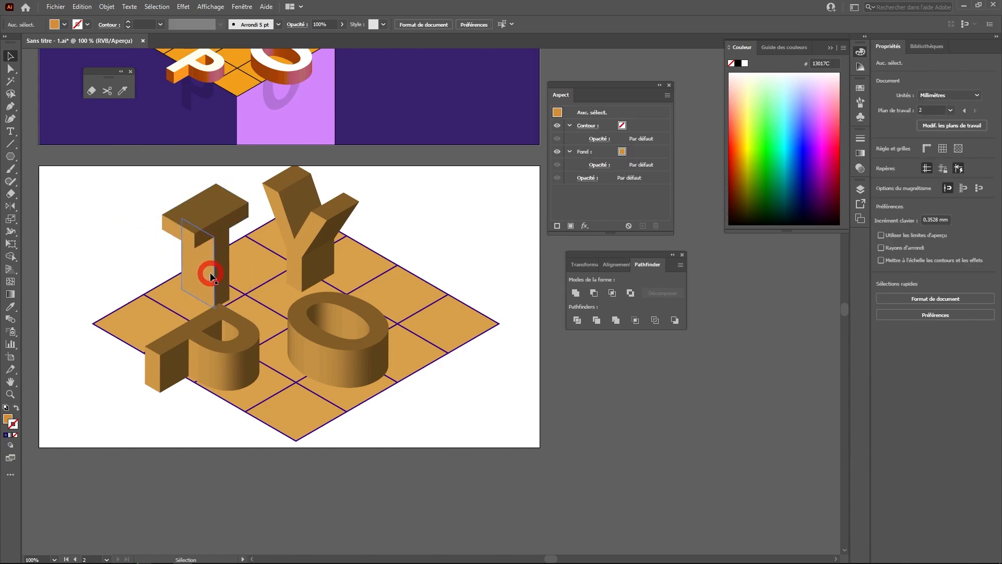
left_click(192, 237)
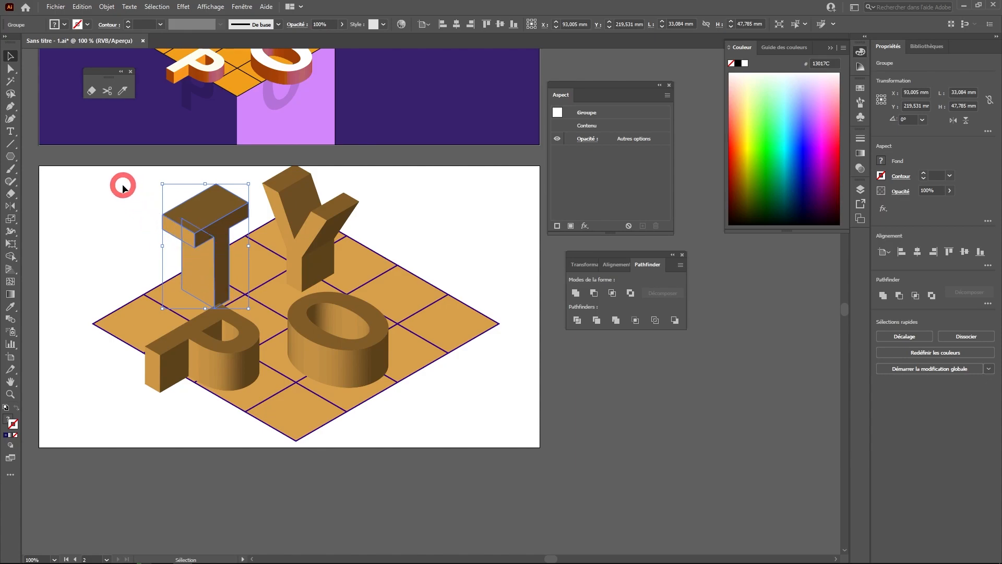
- Expand the appearance of the Y, P and O to turn their 3D extrusions into editable shapes
left_click(292, 191)
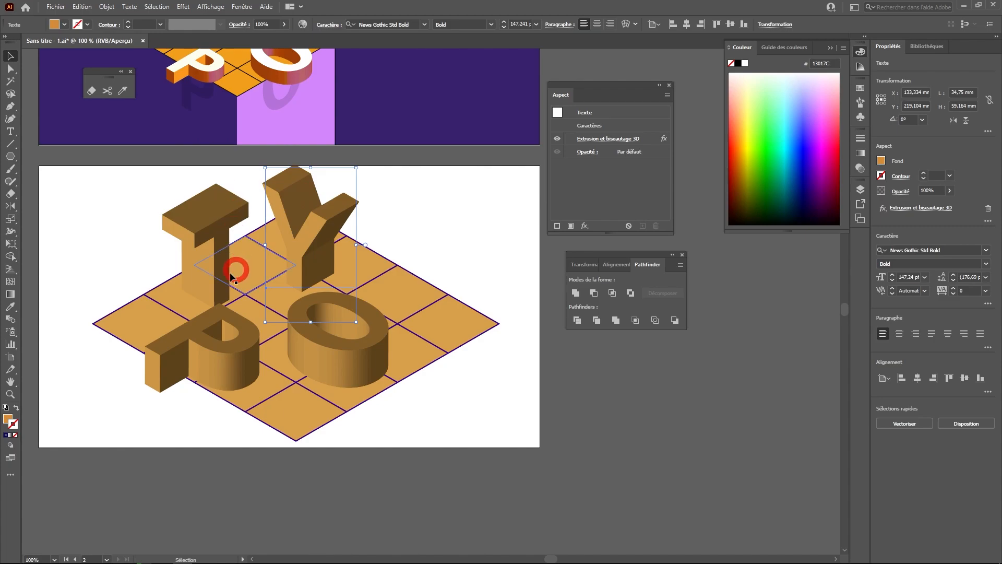
left_click(209, 331, "shift")
left_click(336, 358, "shift")
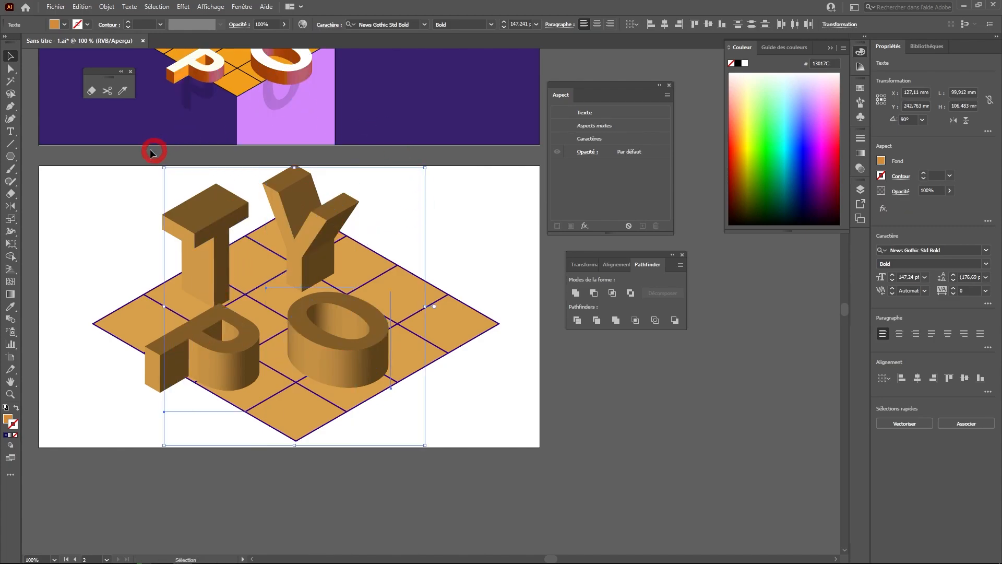
left_click(107, 7)
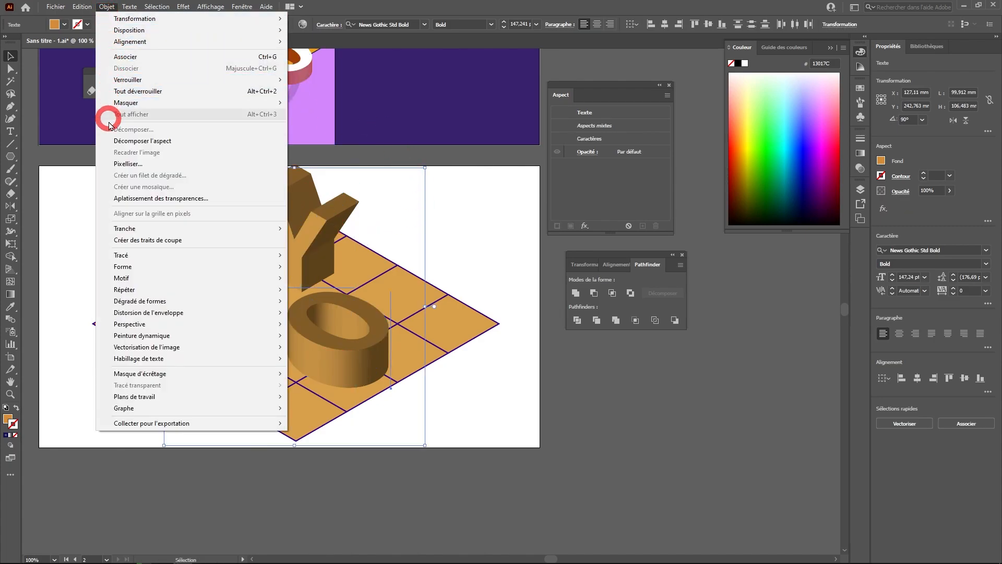
left_click(117, 139)
left_click(68, 246)
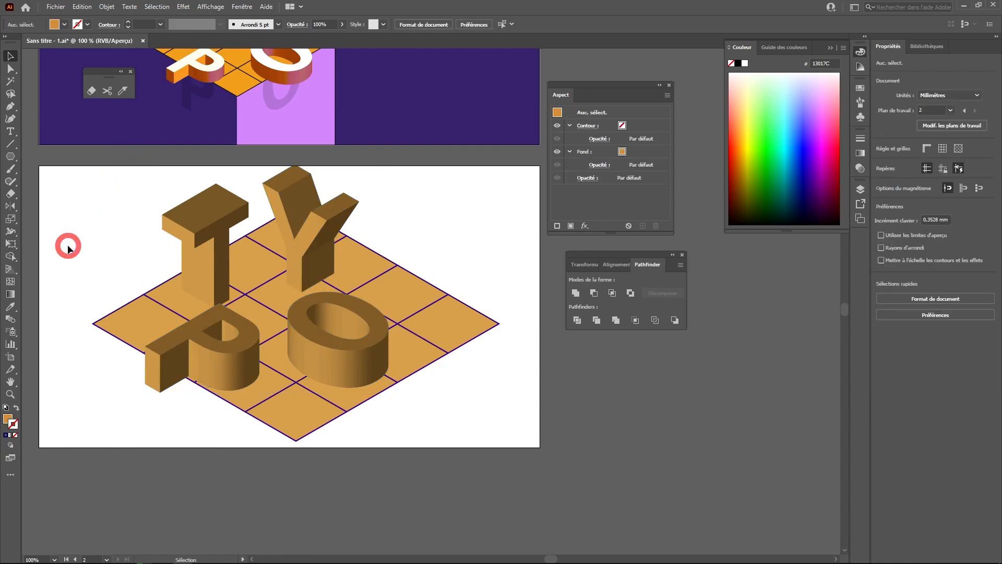
- Directly select the top face of the T and fill it with a pale cream colour, without a stroke
left_click_drag(238, 219, 213, 292)
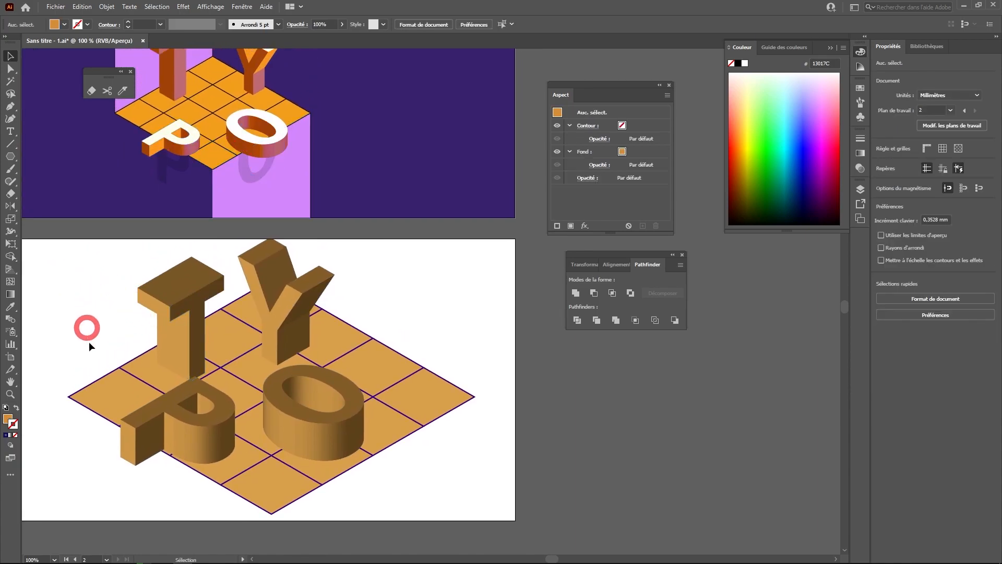
left_click(11, 70)
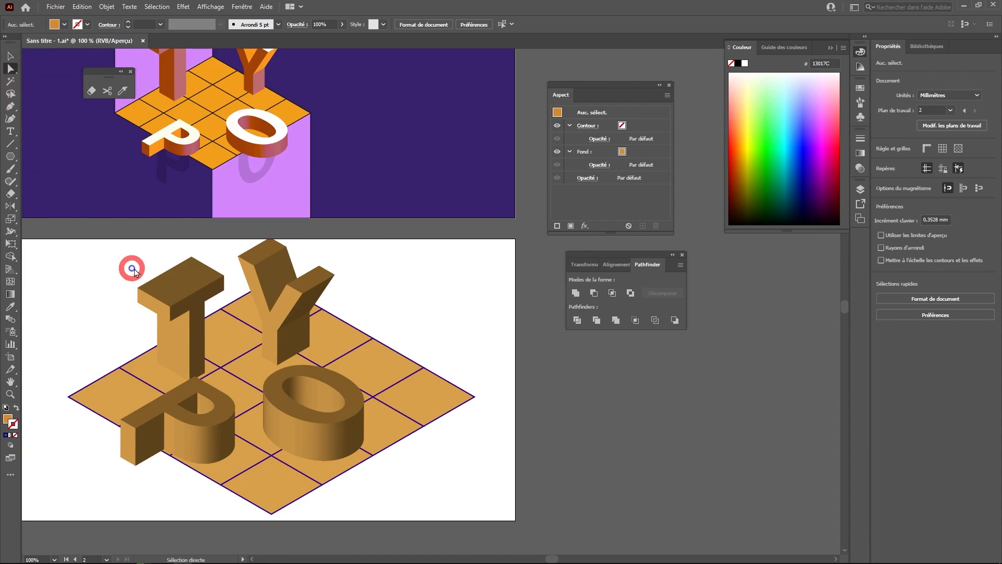
left_click(176, 282)
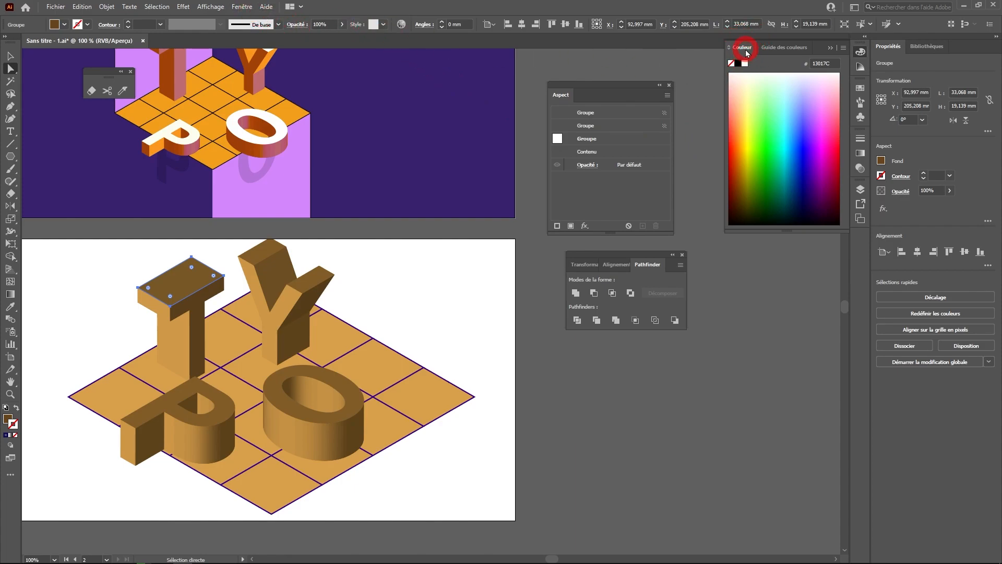
left_click(750, 89)
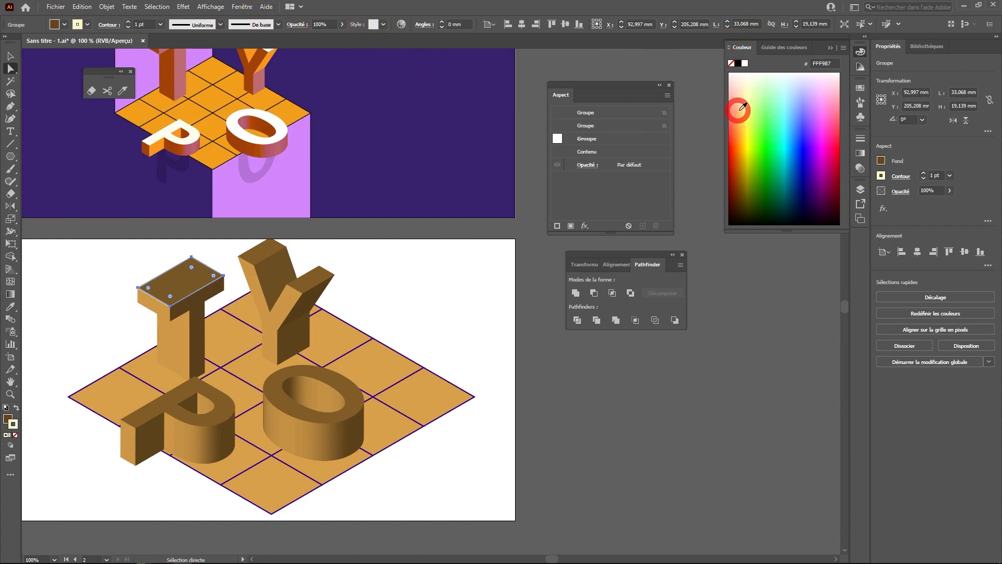
left_click(731, 63)
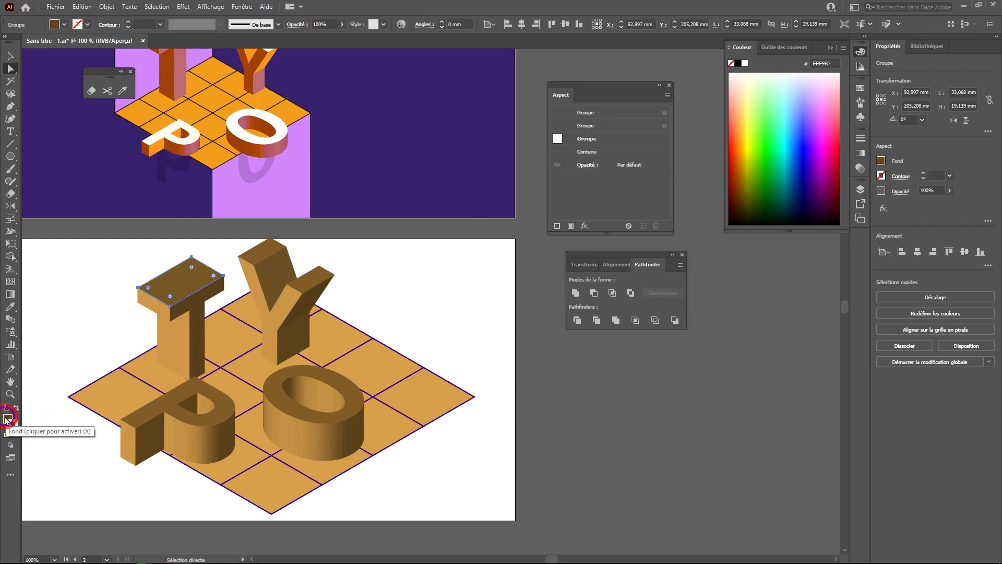
left_click(7, 419)
left_click(745, 82)
left_click_drag(746, 83, 752, 79)
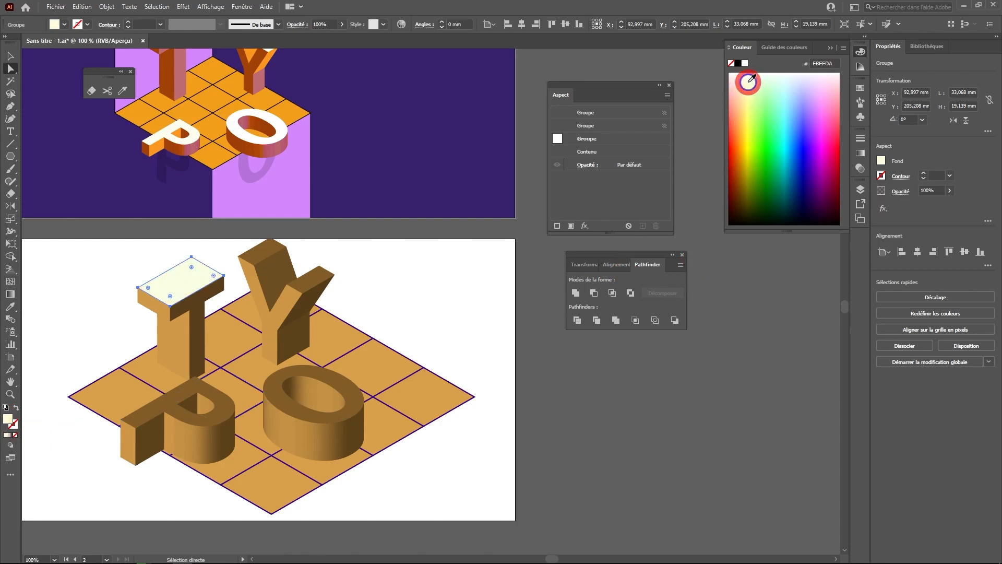
- Show the colour swatches in a floating panel below the Pathfinder and enlarge it to reveal all swatches
left_click(241, 7)
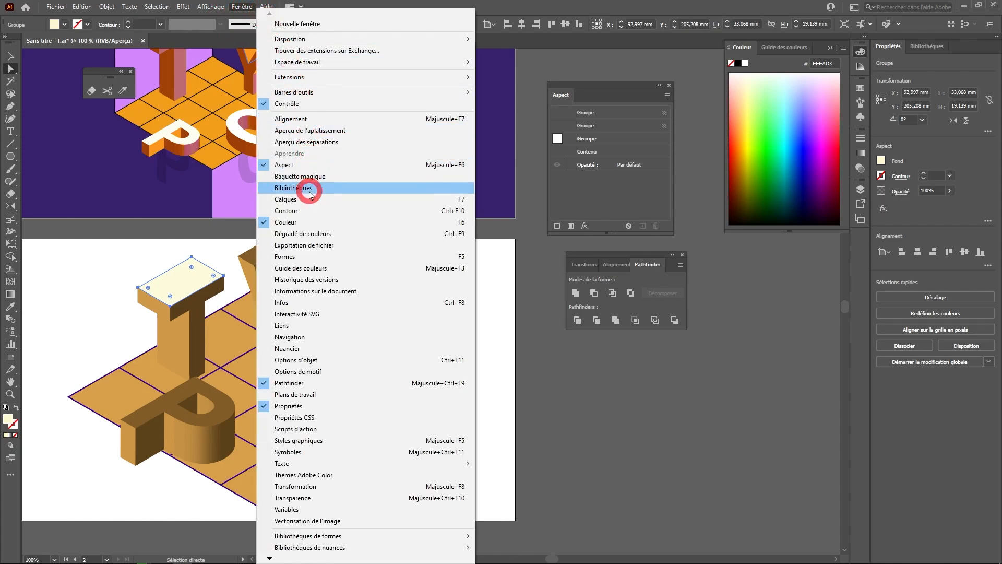
left_click(303, 351)
left_click_drag(741, 84, 588, 347)
left_click_drag(647, 421, 648, 501)
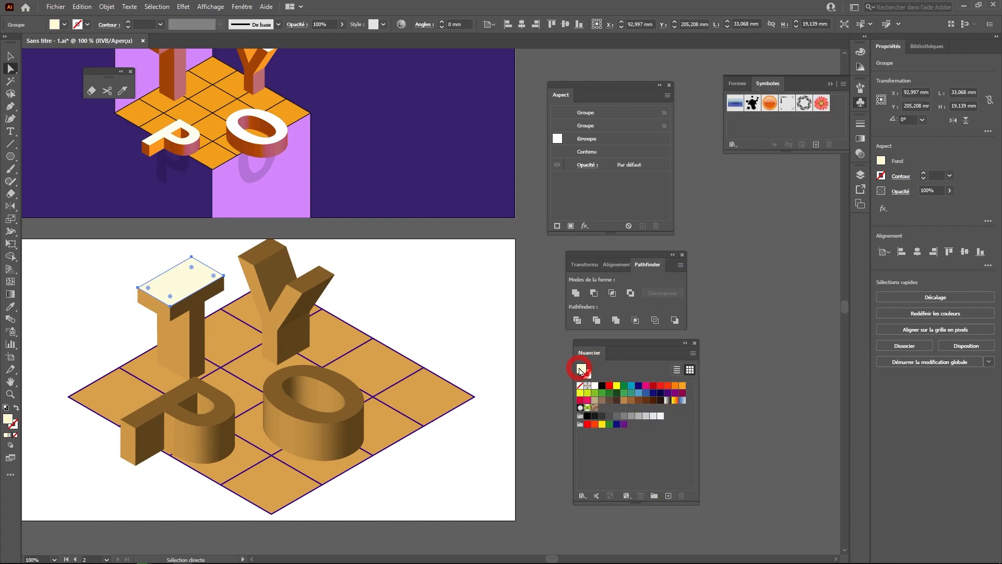
- Fill the top face of the T with the lightest grey swatch
left_click_drag(585, 373, 671, 383)
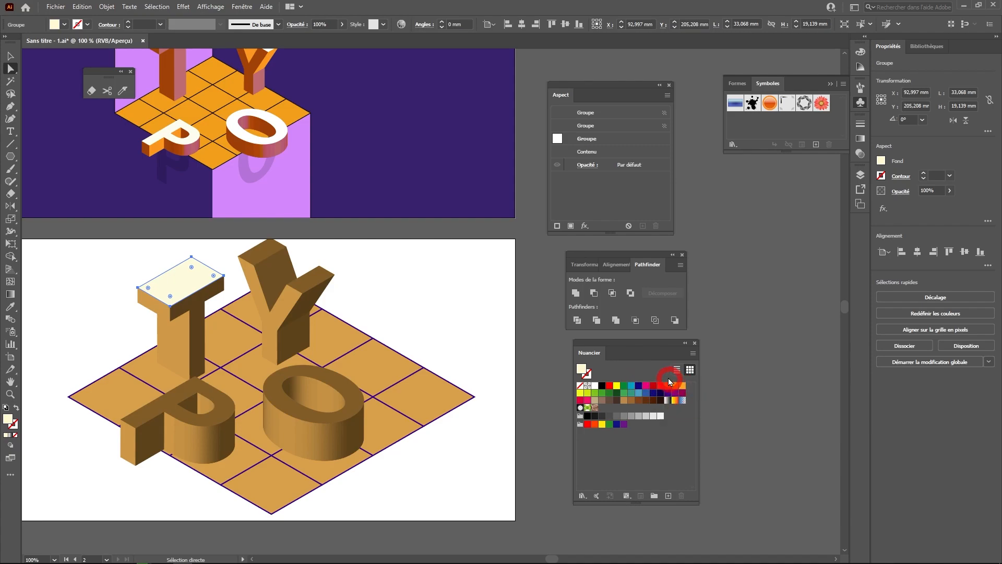
left_click_drag(609, 394, 670, 386)
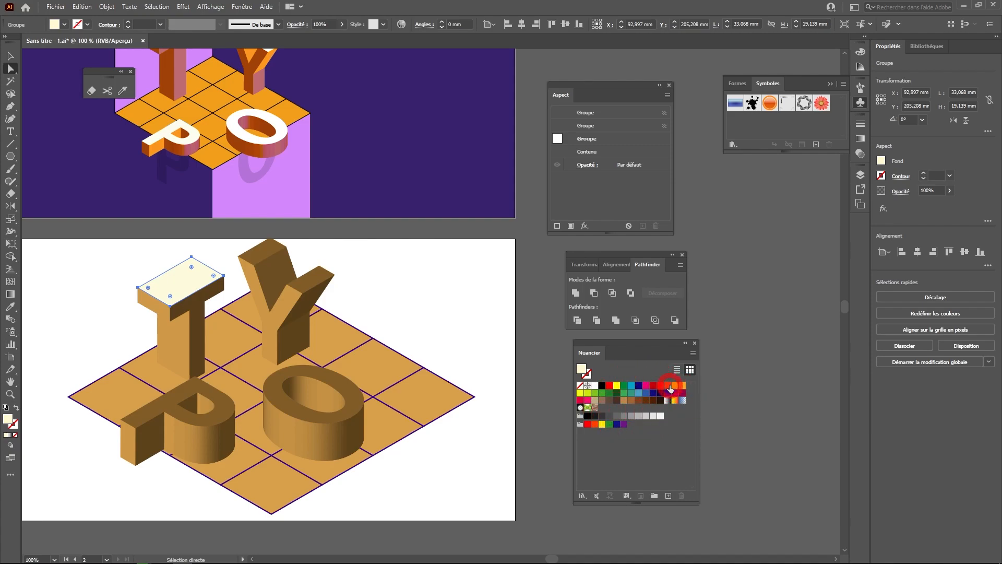
left_click_drag(618, 411, 660, 417)
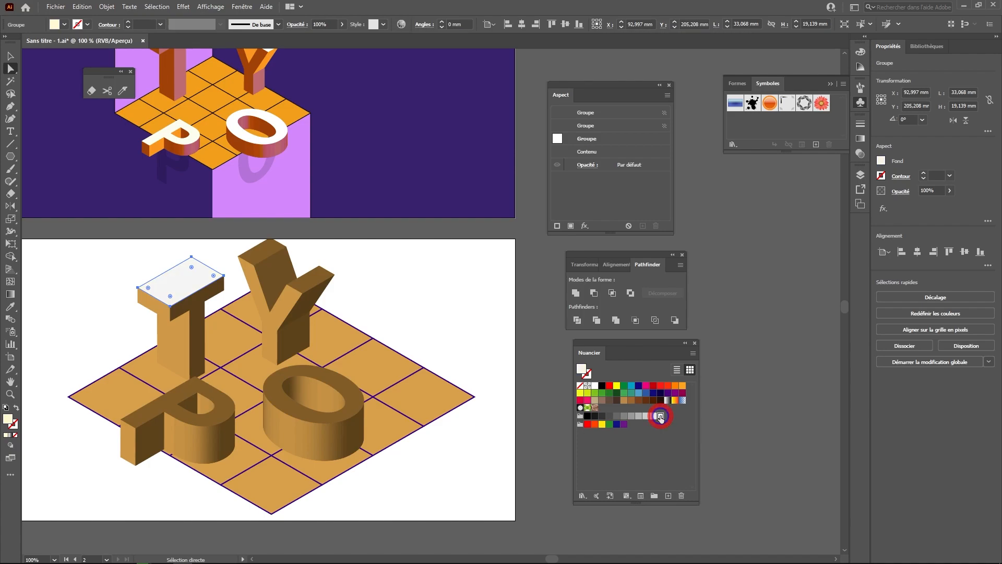
- Fill the T's dark T-shaped side face with the orange-red swatch and deselect it
left_click(196, 319)
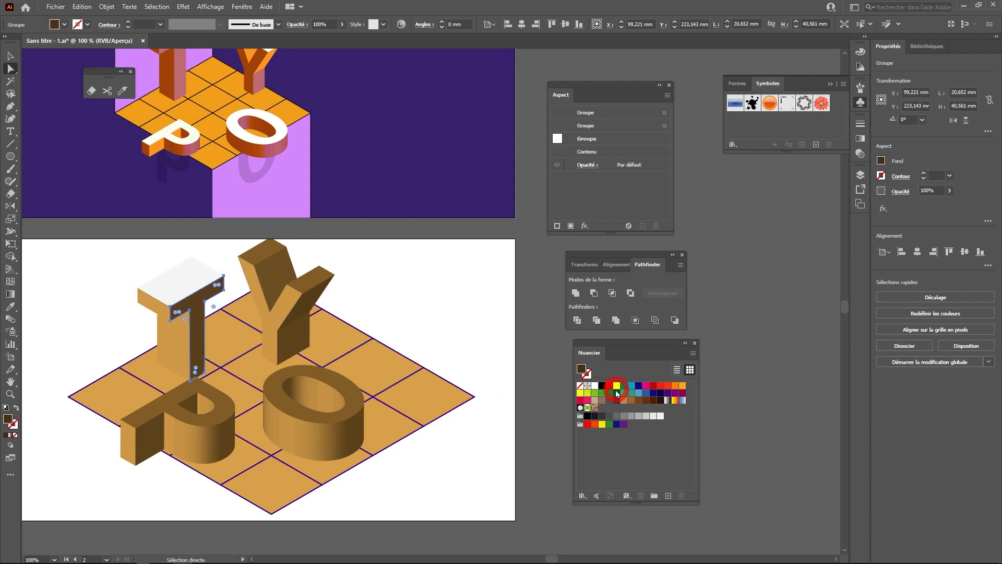
left_click(668, 385)
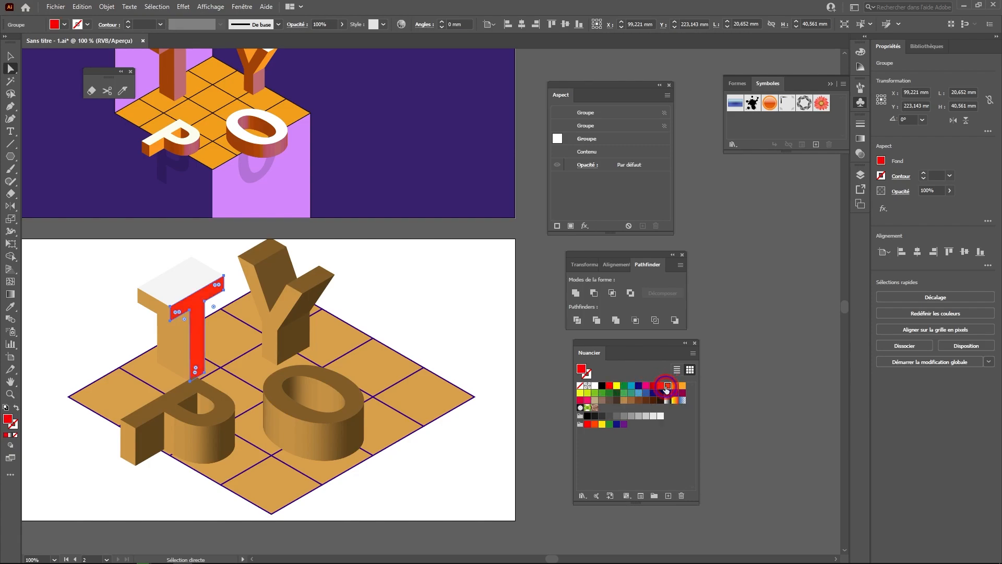
left_click(11, 56)
left_click(236, 355)
left_click(264, 351)
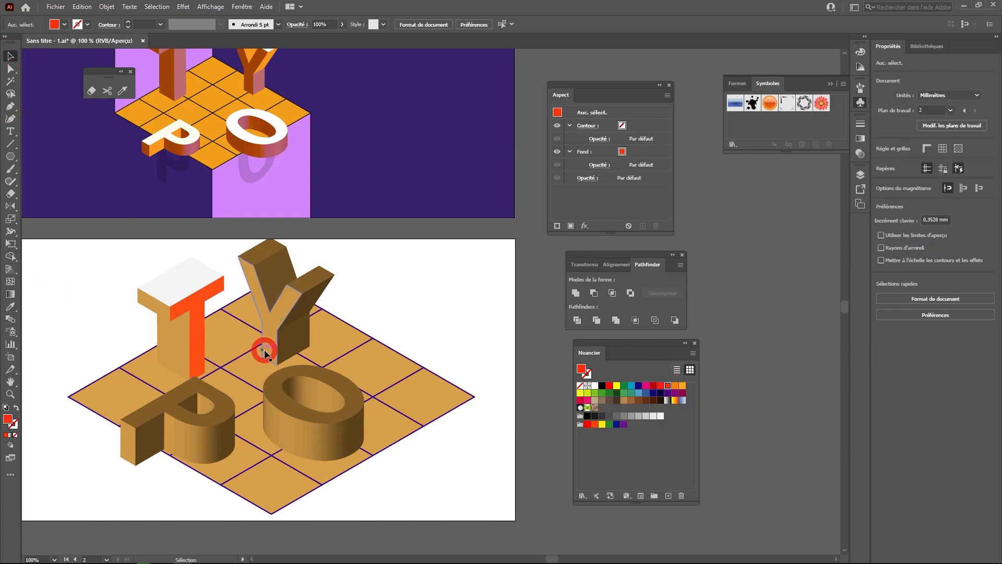
- Select the two top faces of the Y and copy the light grey fill from the T's top face with the Eyedropper
left_click(290, 332, "ctrl")
left_click_drag(290, 333, 238, 348)
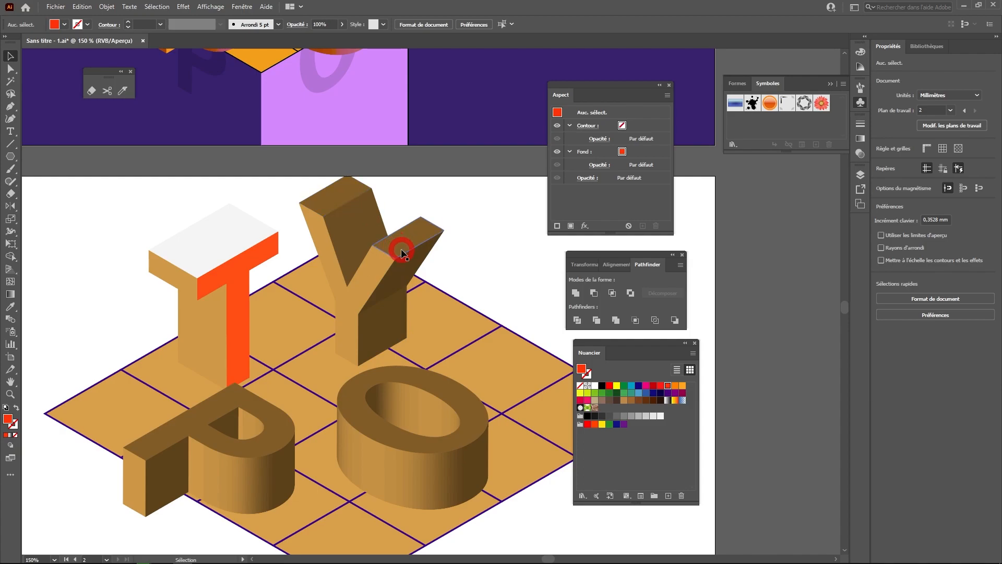
left_click(330, 202)
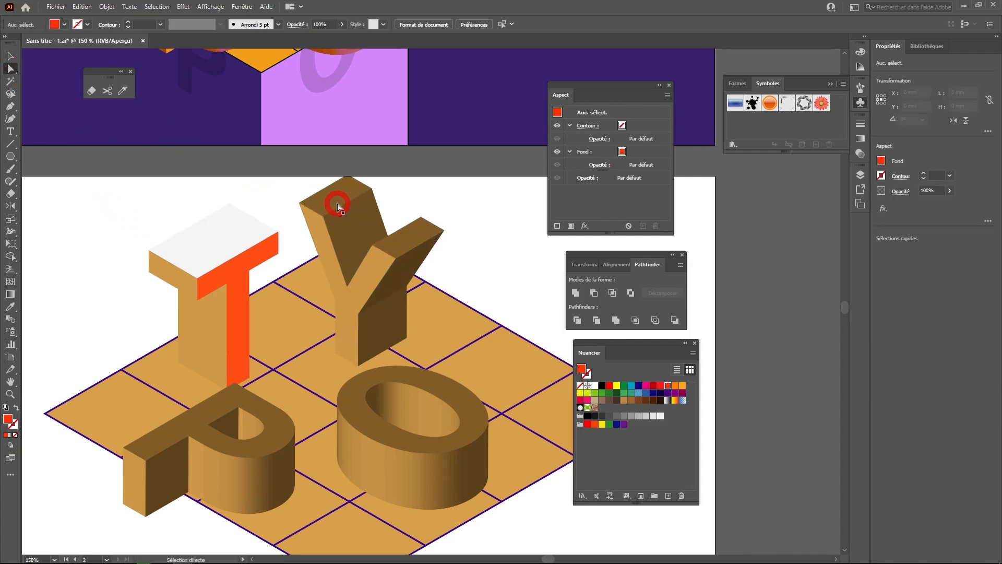
left_click(416, 241, "shift")
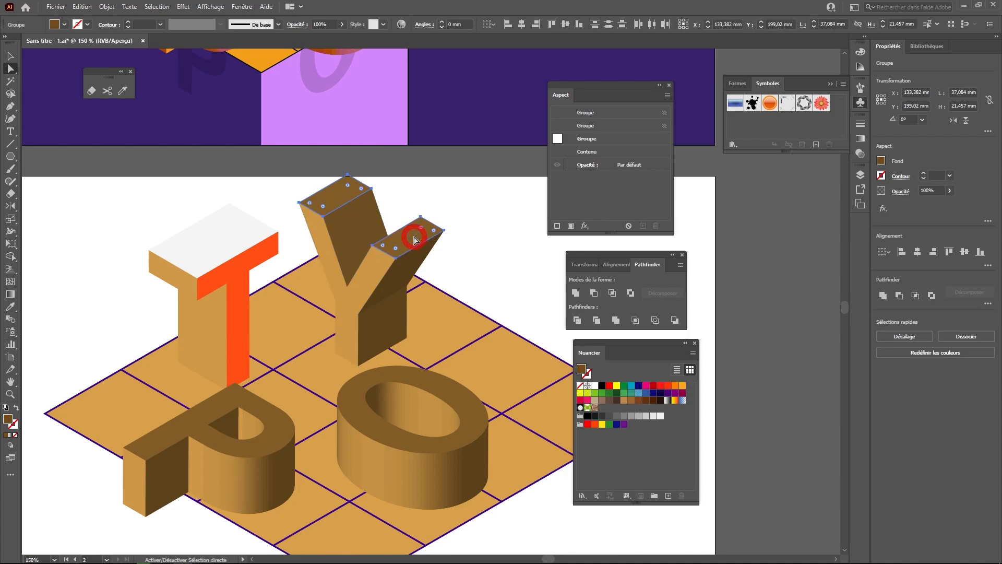
left_click(10, 307)
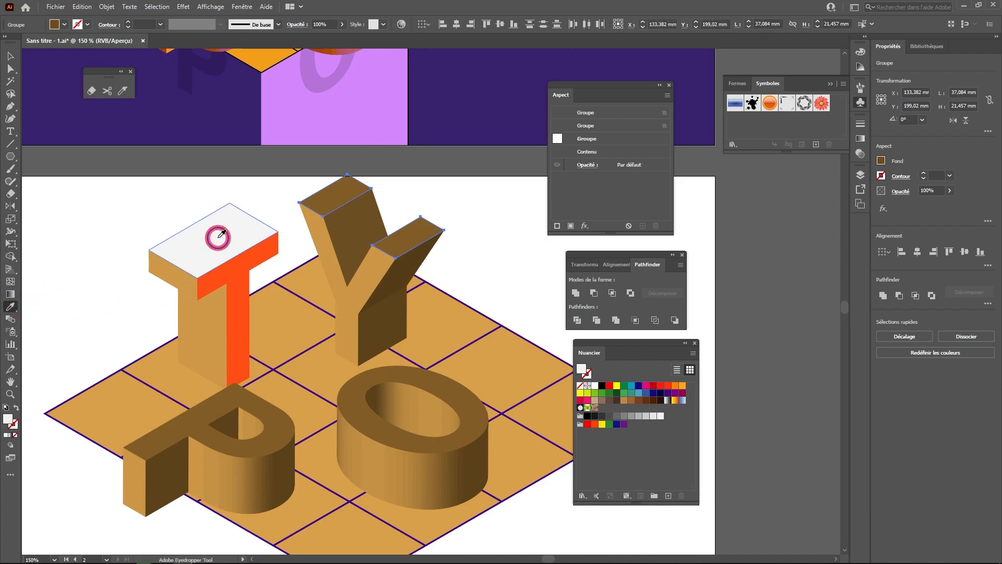
left_click(220, 235)
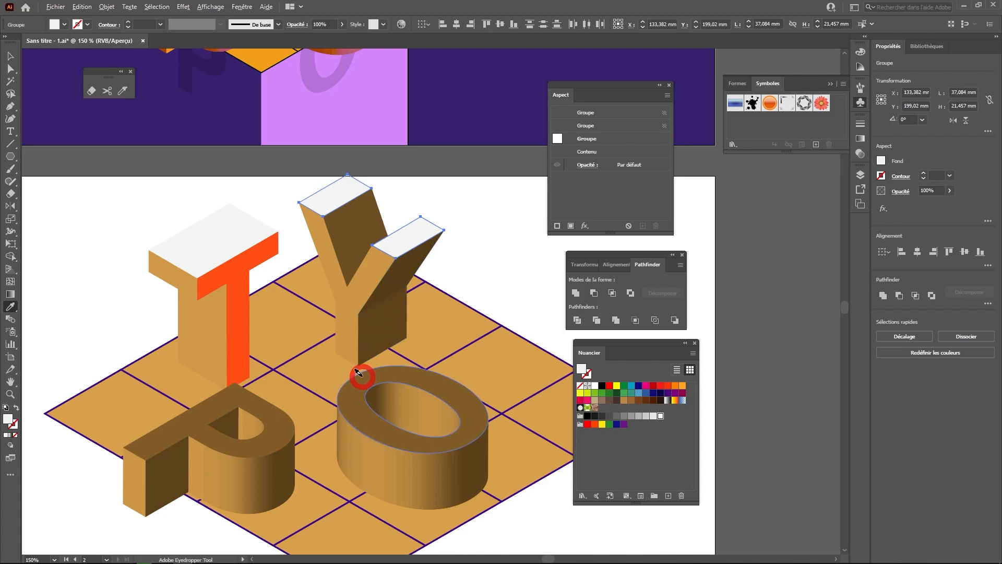
- Apply the sampled light grey fill to the top faces of the O and the P with the Eyedropper
left_click(359, 374)
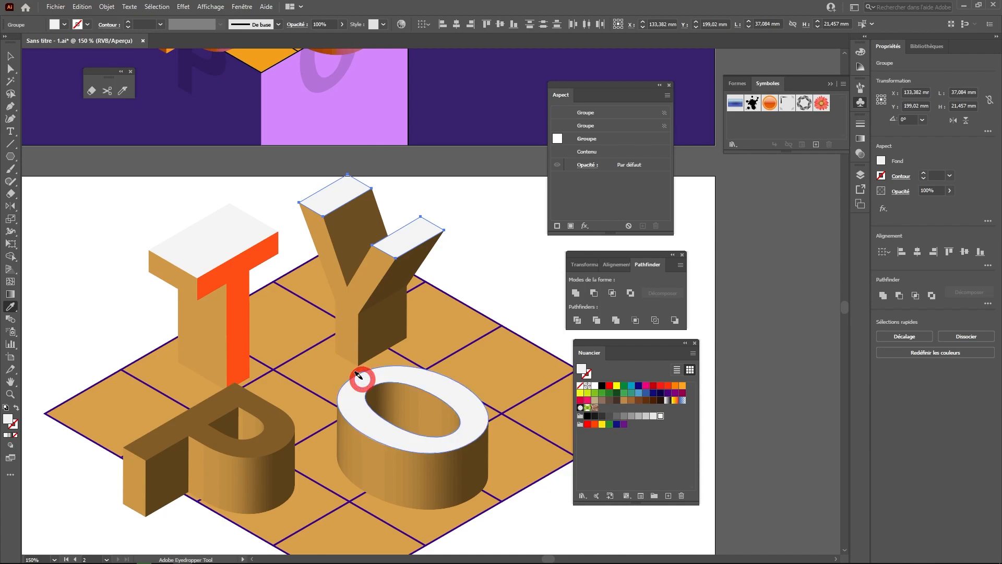
left_click(225, 389, "ctrl")
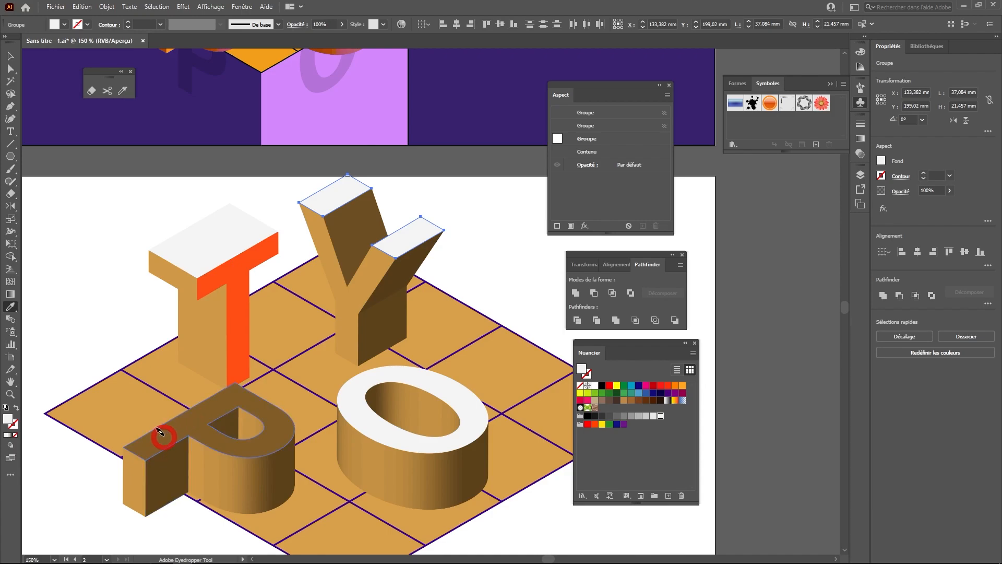
left_click(163, 427)
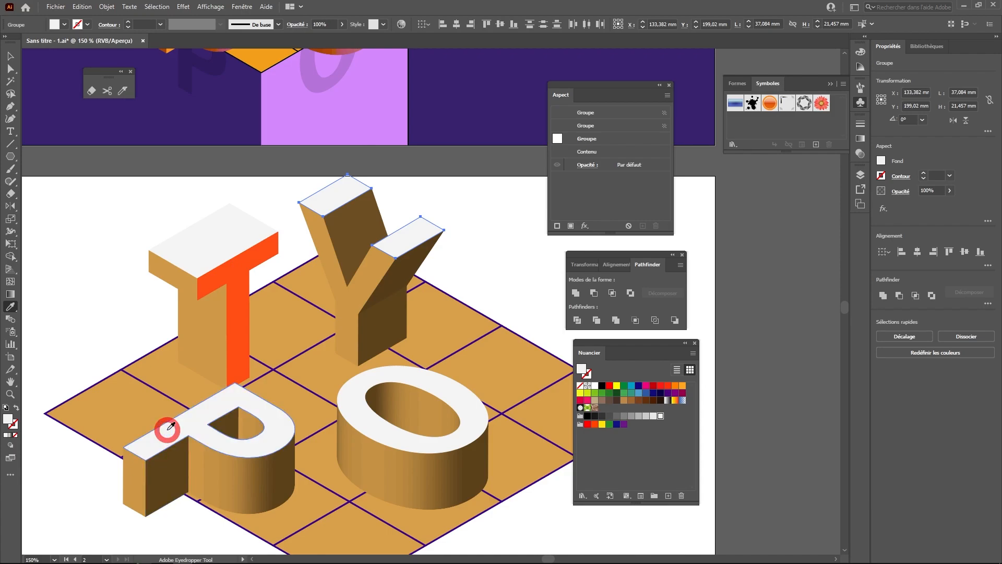